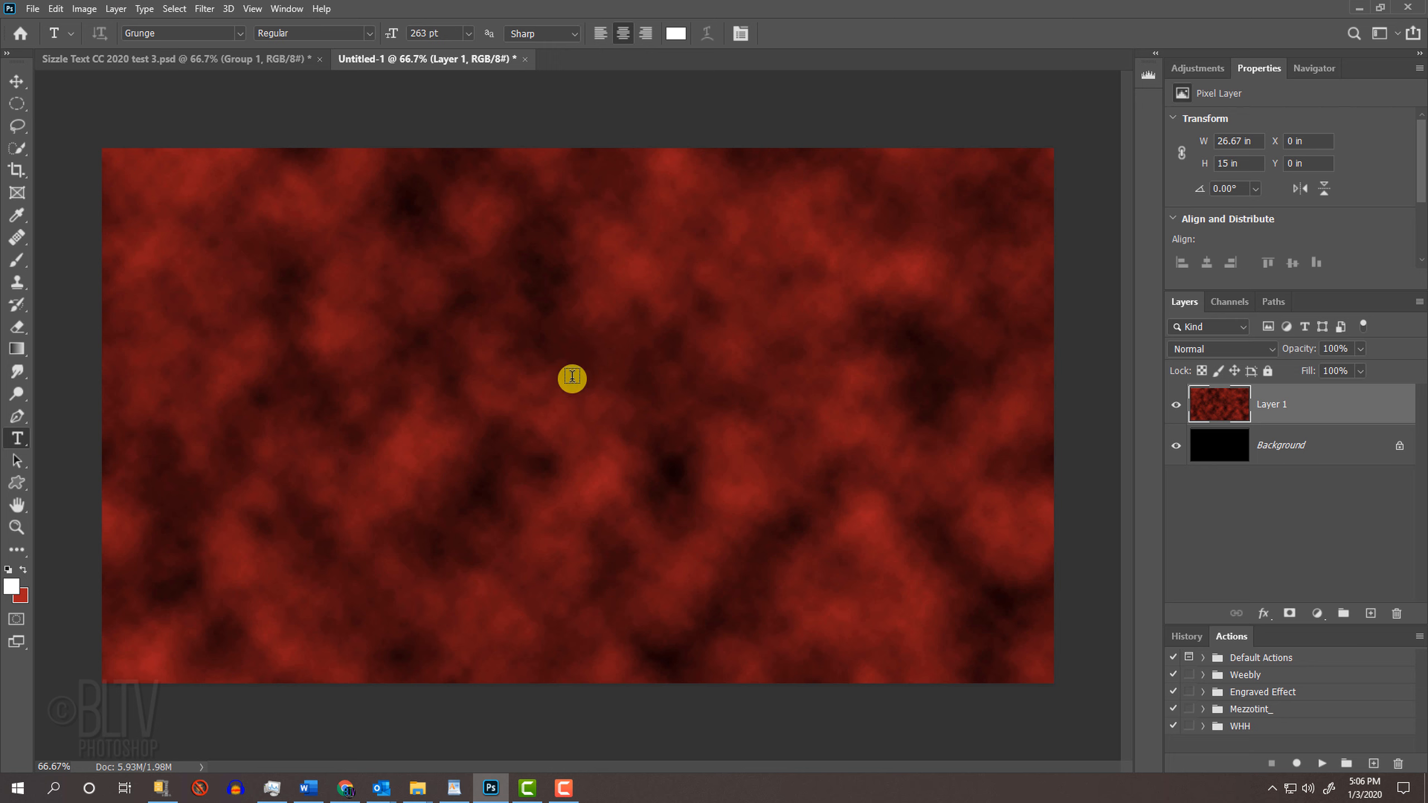
Step: Enter the text HOT STUFF on the canvas and apply Faux Italic to all of it
type("HOT STUFF")
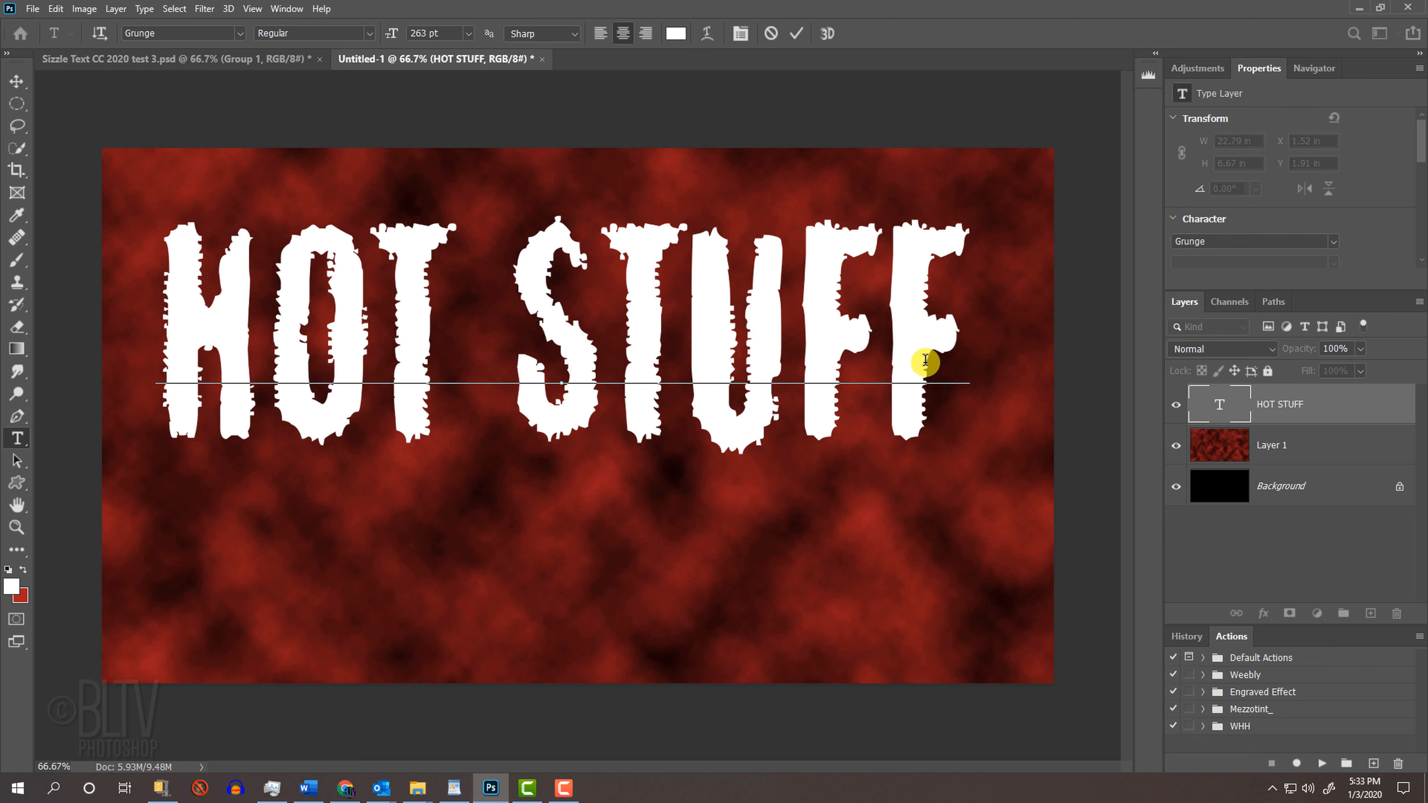
left_click_drag(952, 341, 166, 313)
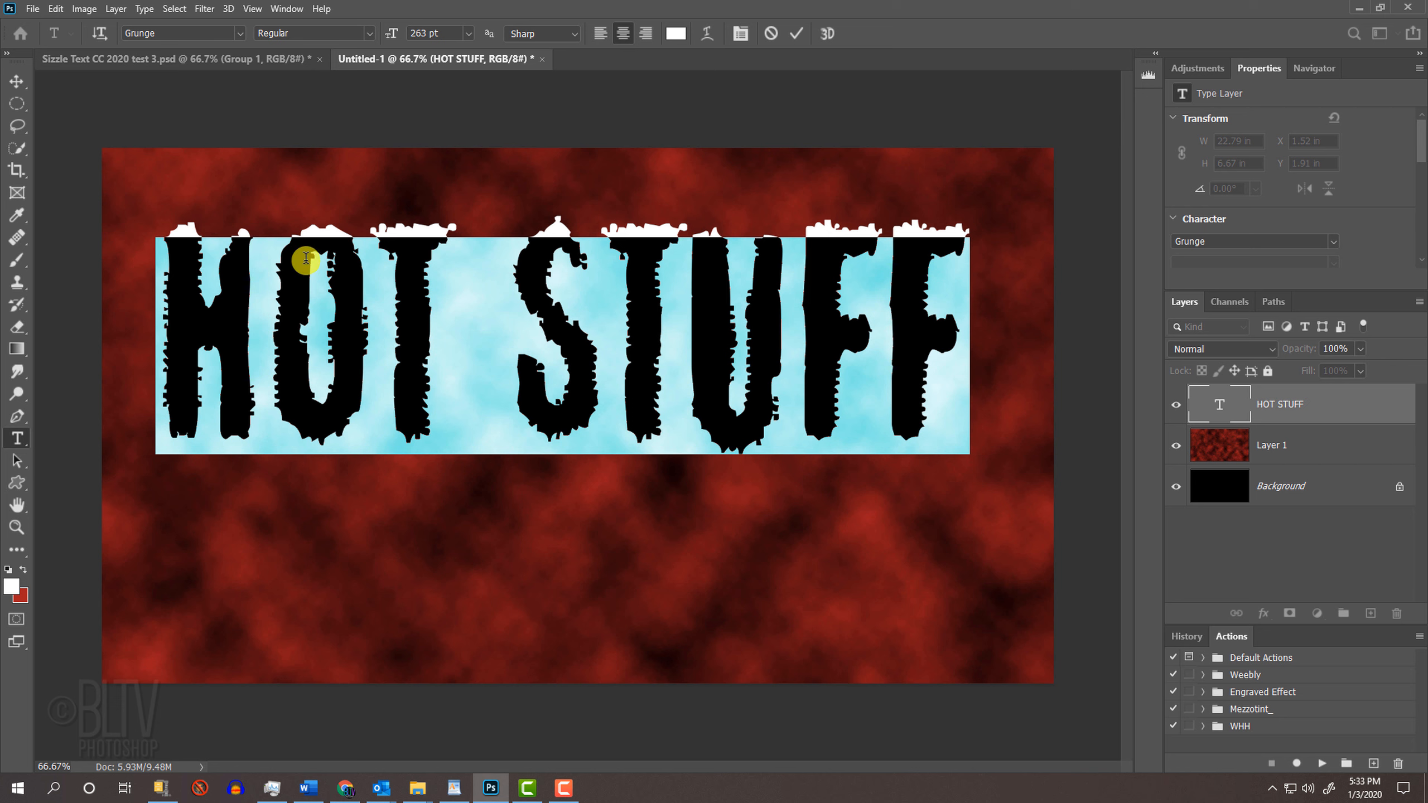
left_click(739, 34)
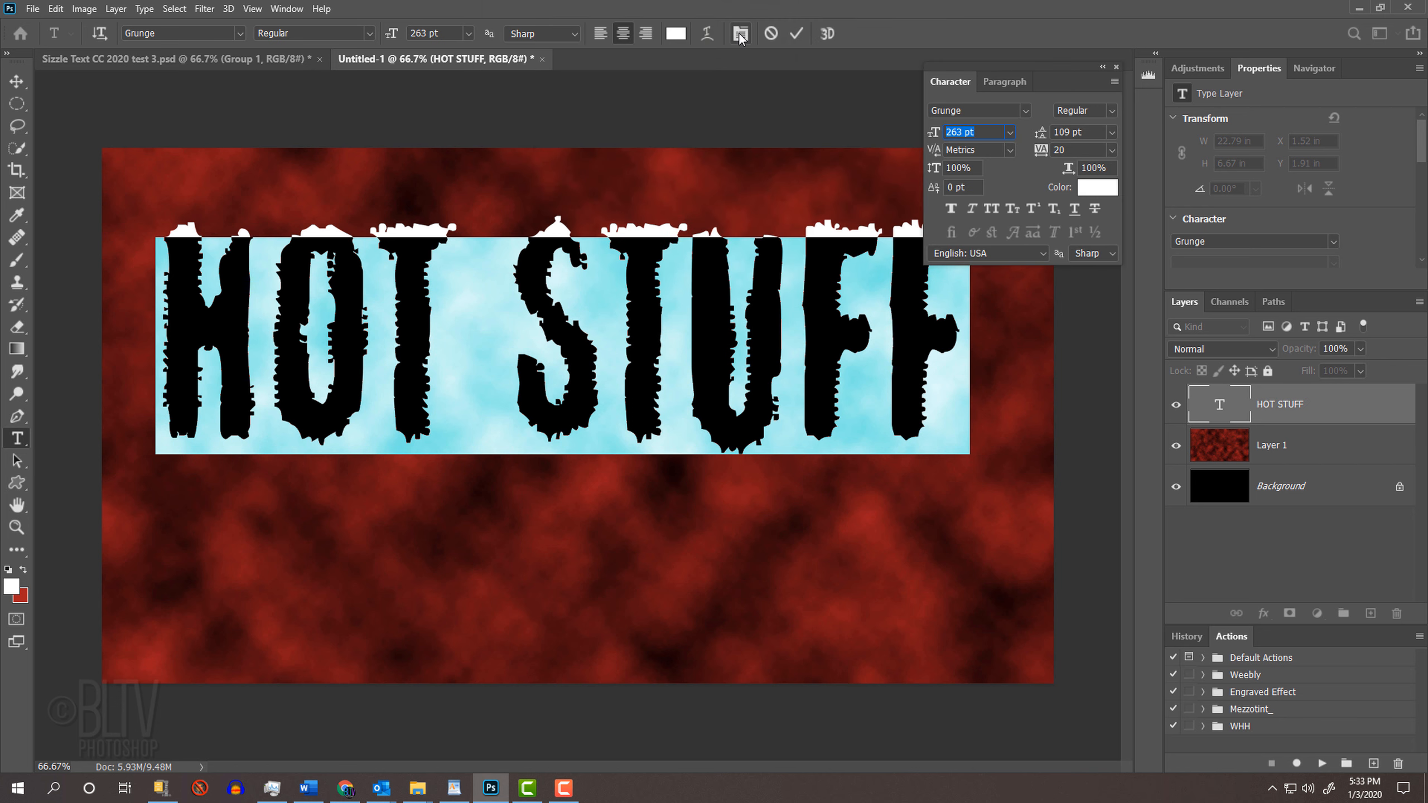
left_click(971, 208)
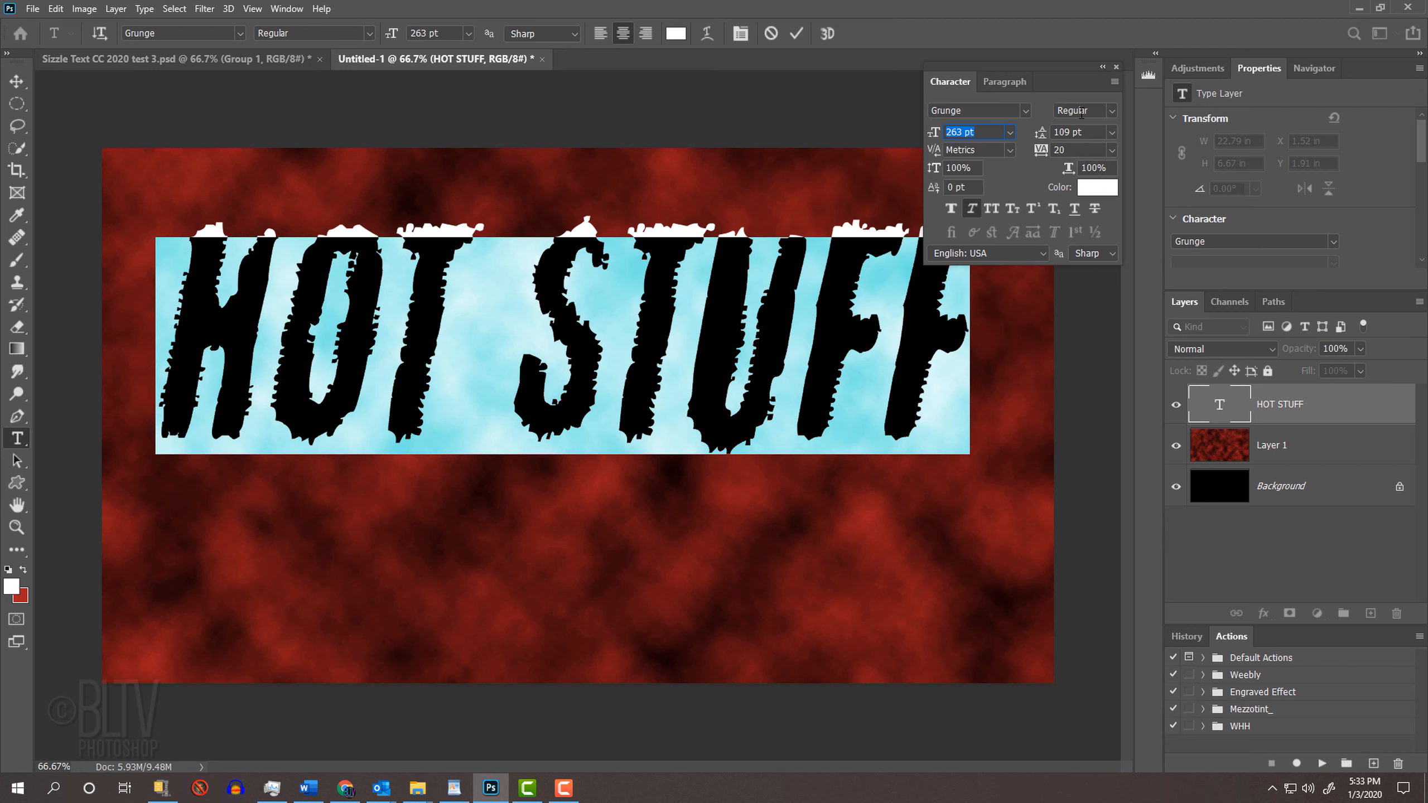
left_click(1115, 67)
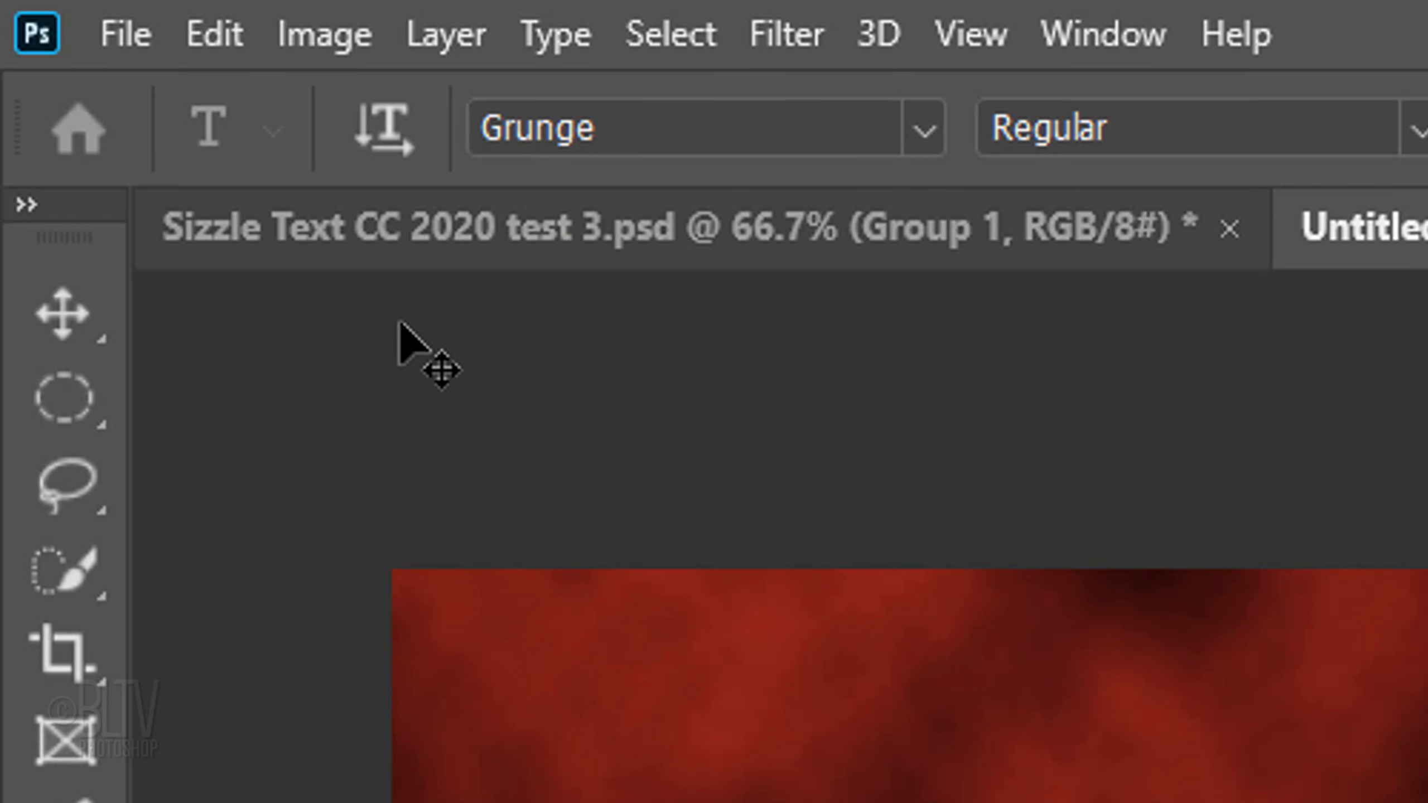
Step: Move the HOT STUFF text down to the middle of the canvas
left_click(17, 81)
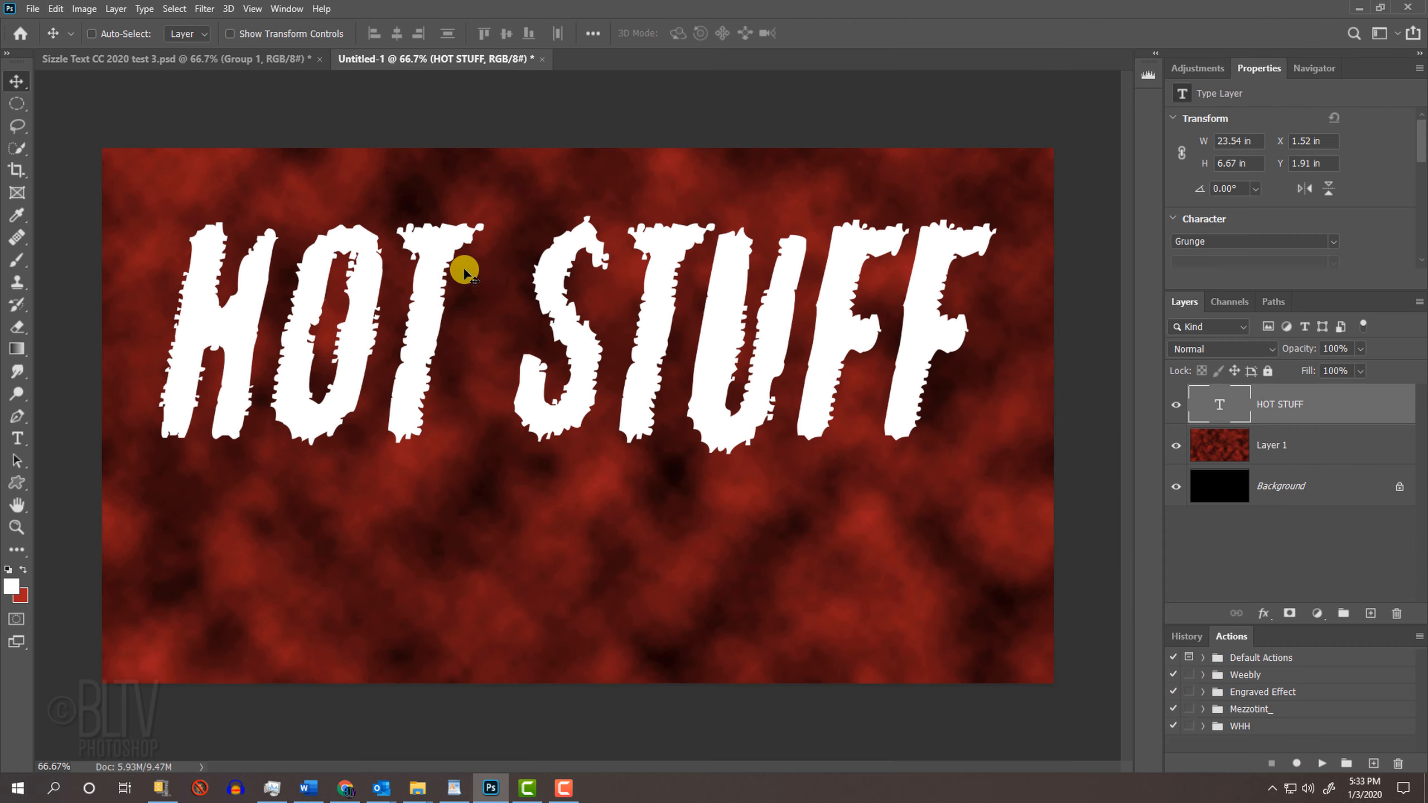
left_click_drag(548, 296, 556, 380)
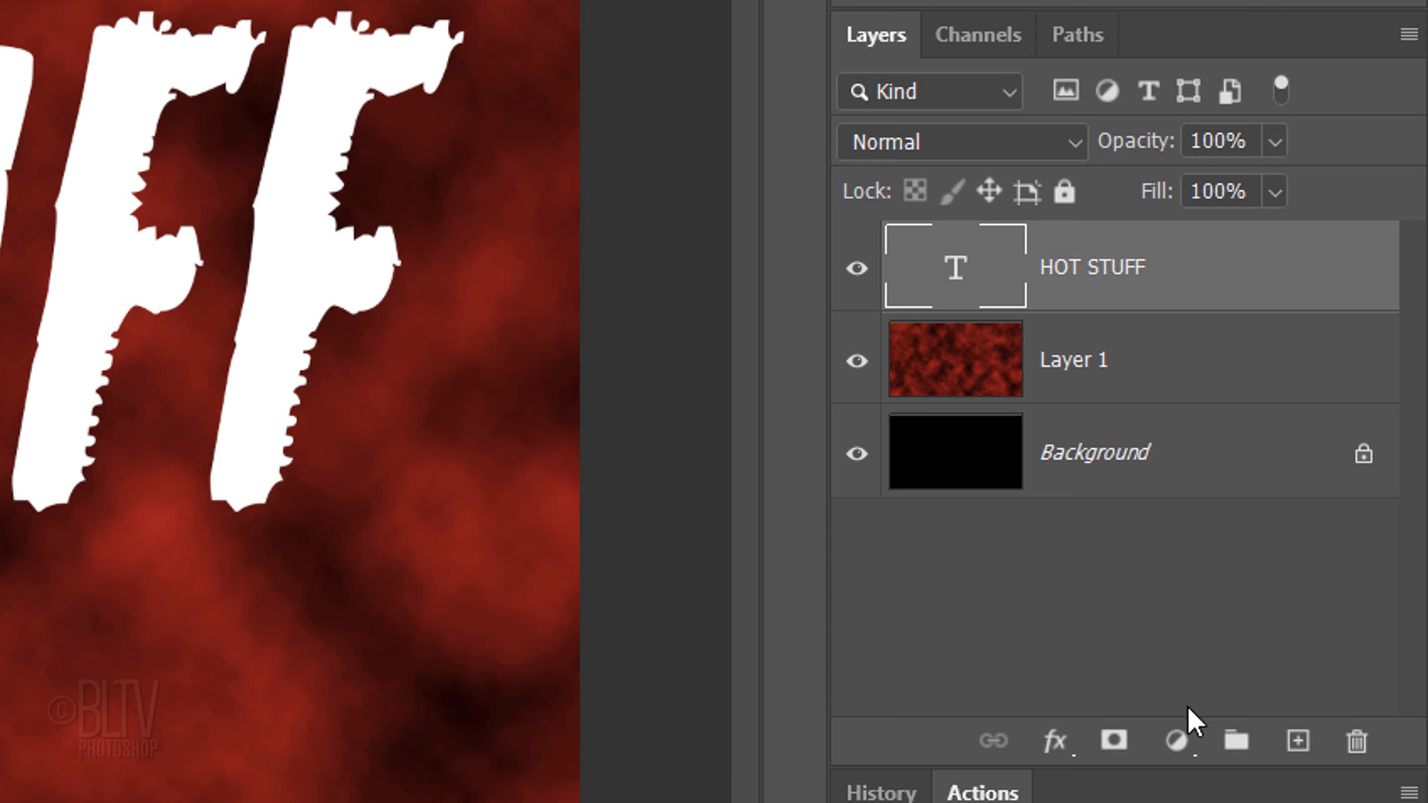
Step: Add a new layer beneath the HOT STUFF text layer and fill it with Black at 100% opacity
left_click(1296, 742, "ctrl")
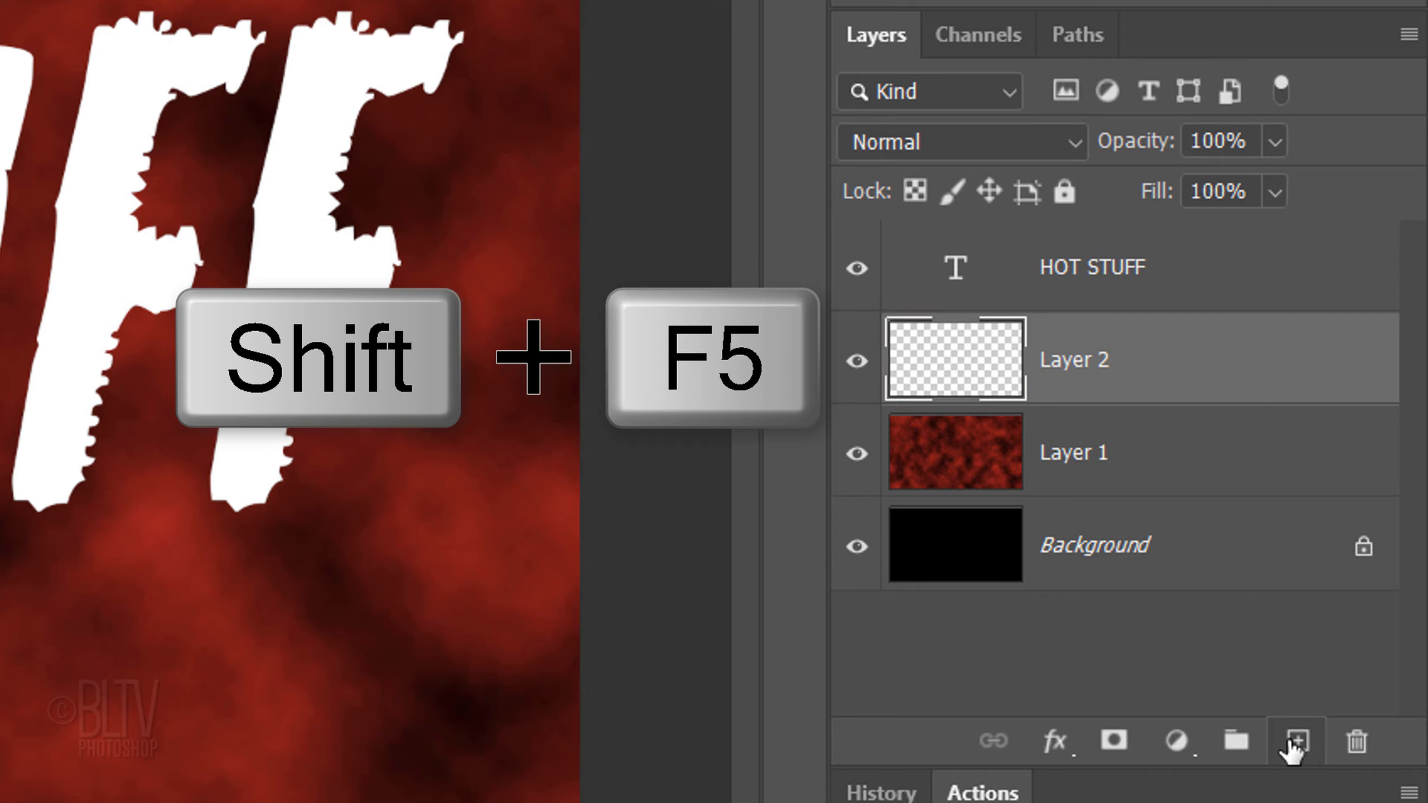
key("shift+F5")
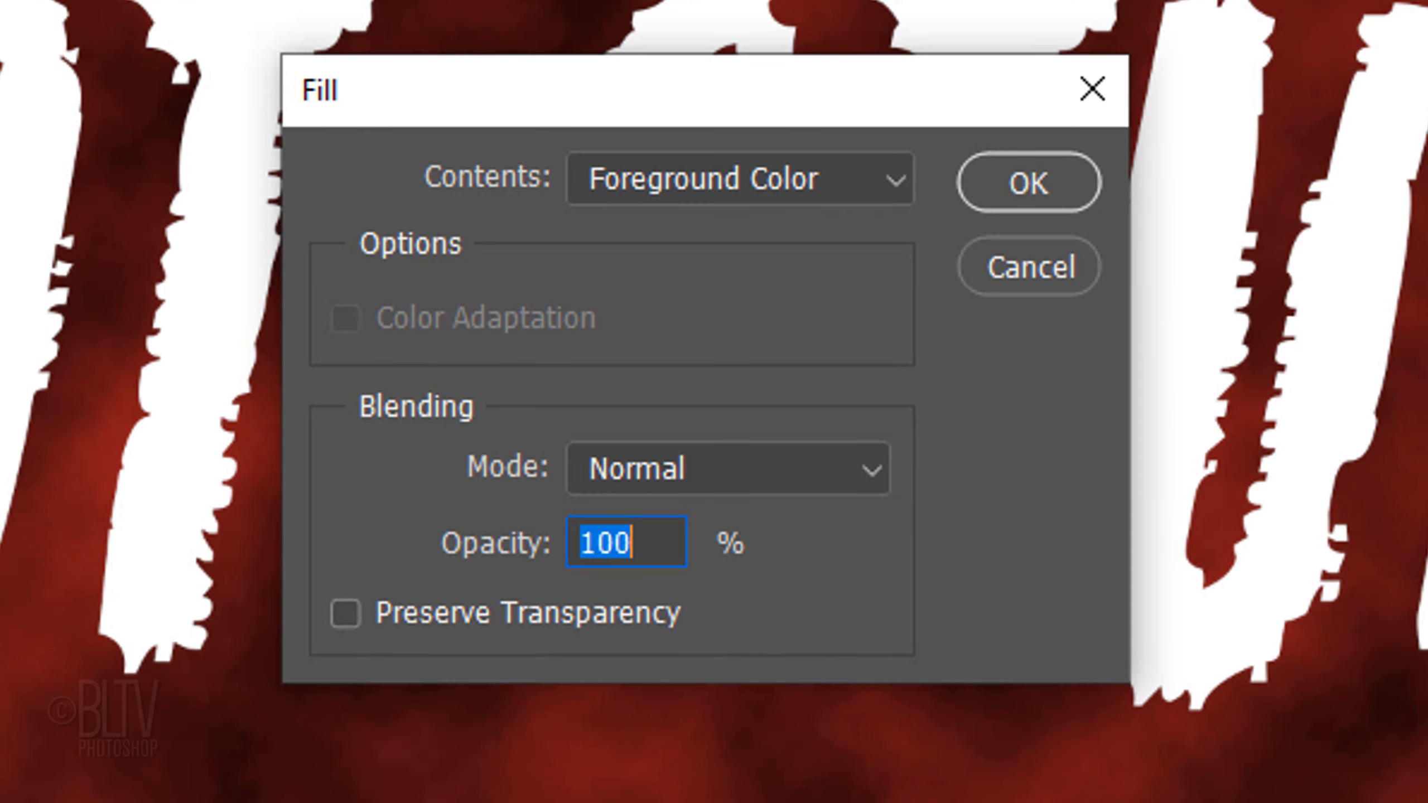
left_click(894, 183)
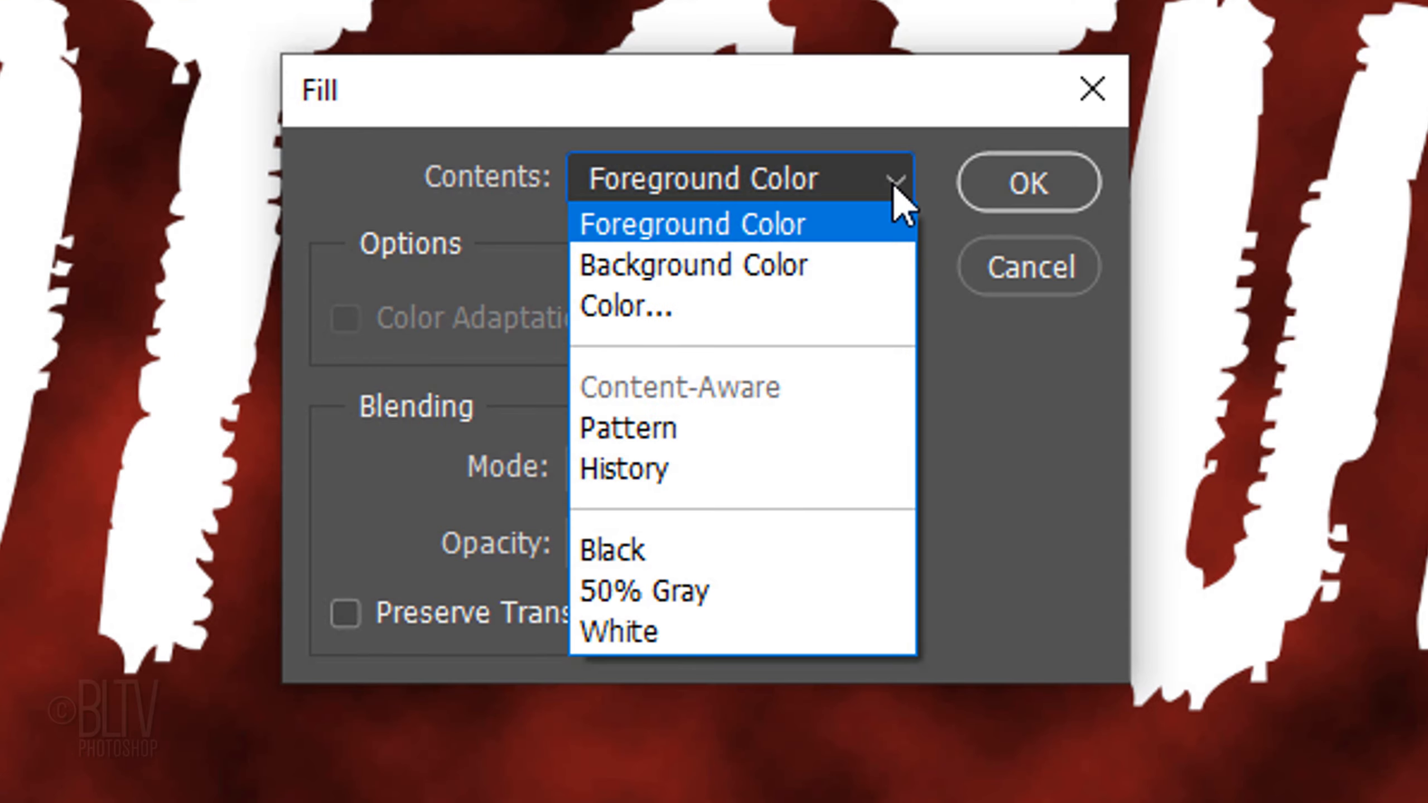
left_click(625, 548)
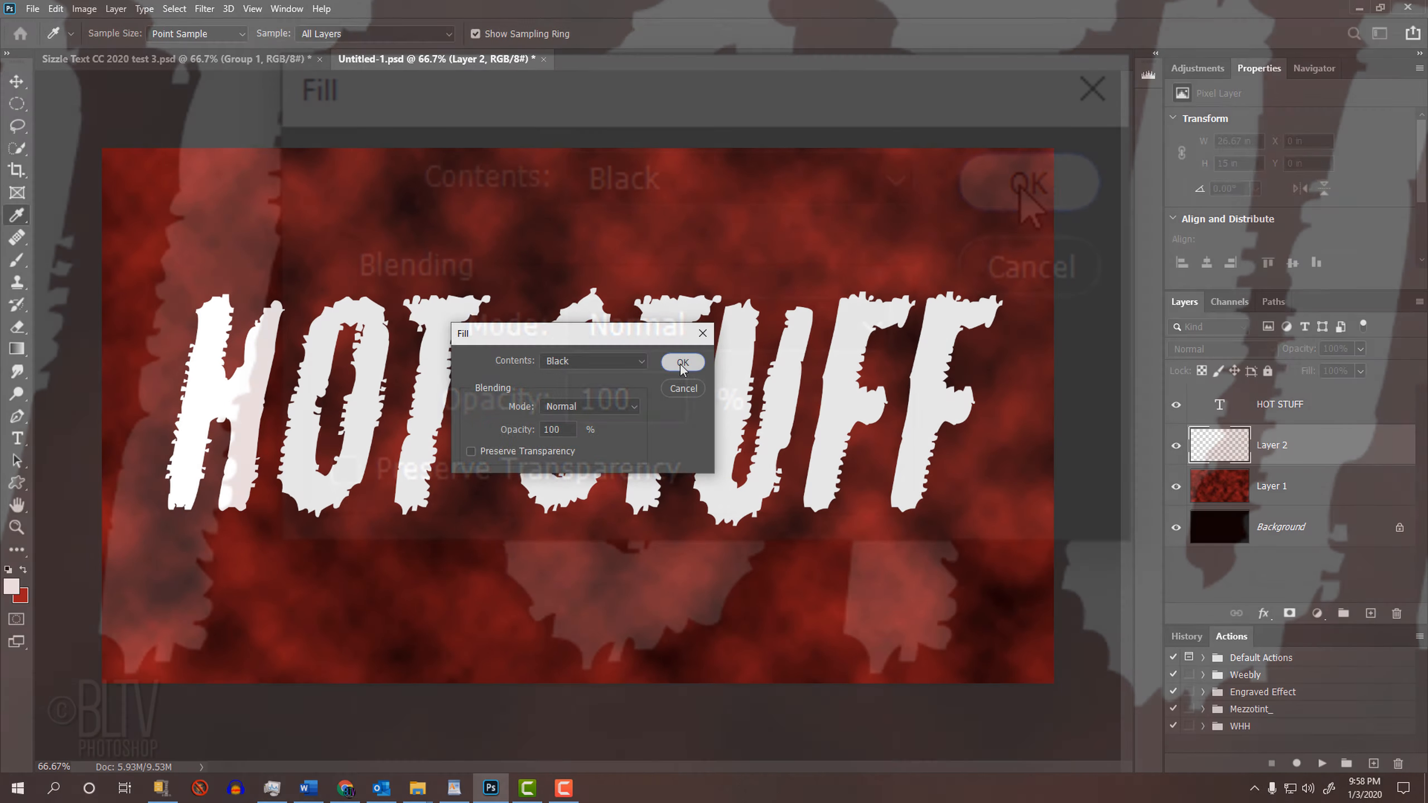
left_click(1020, 187)
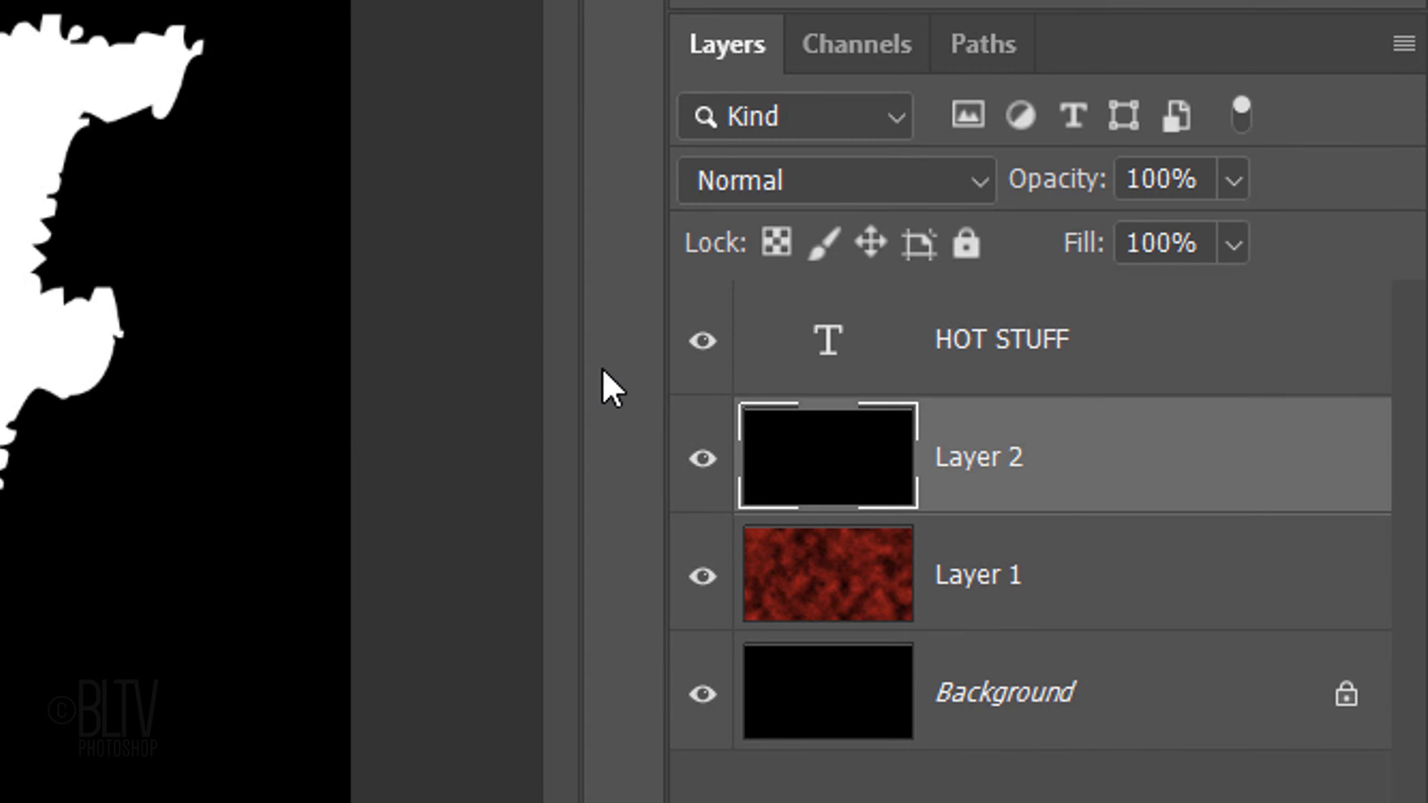
Step: Merge the HOT STUFF text layer with the black layer directly beneath it
left_click(1236, 409, "shift")
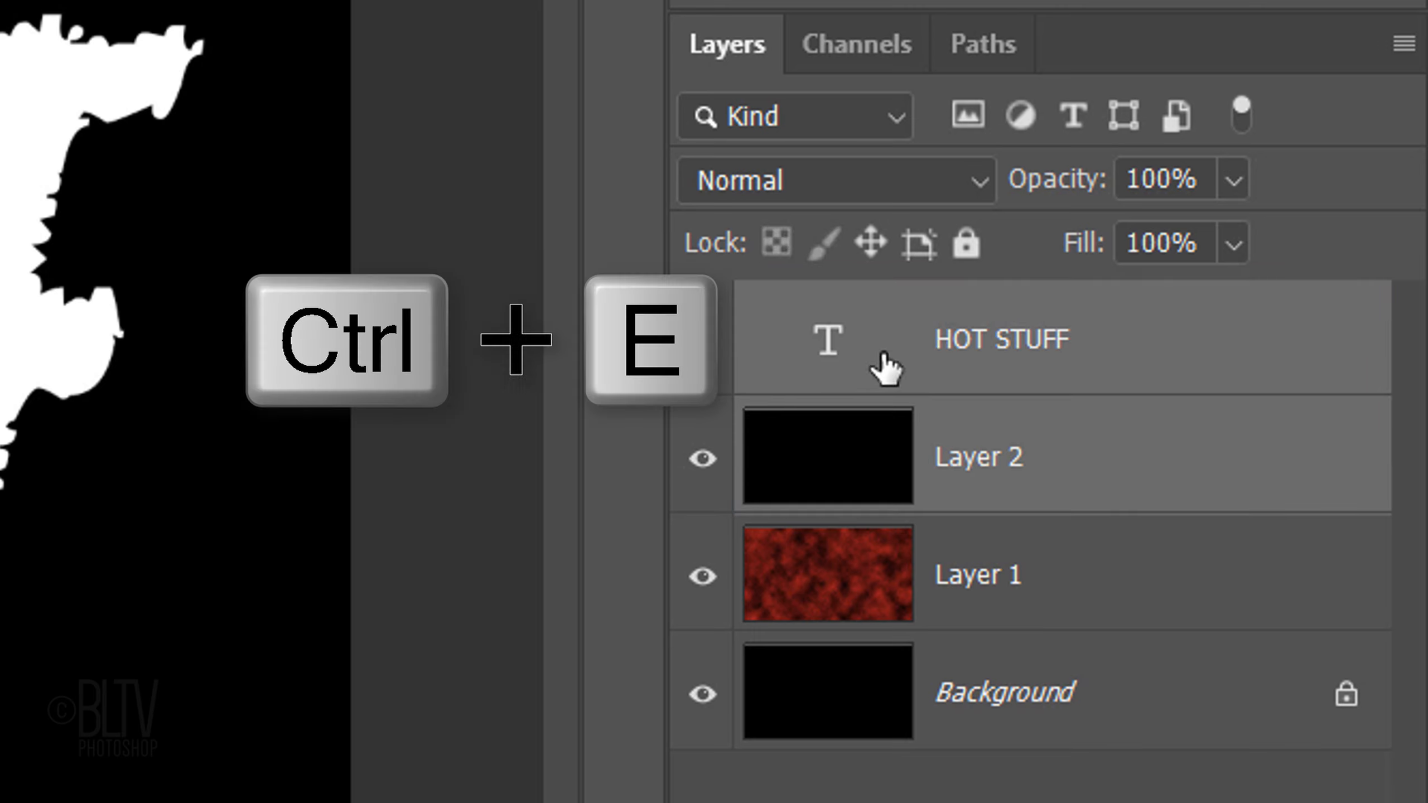
key("ctrl+e")
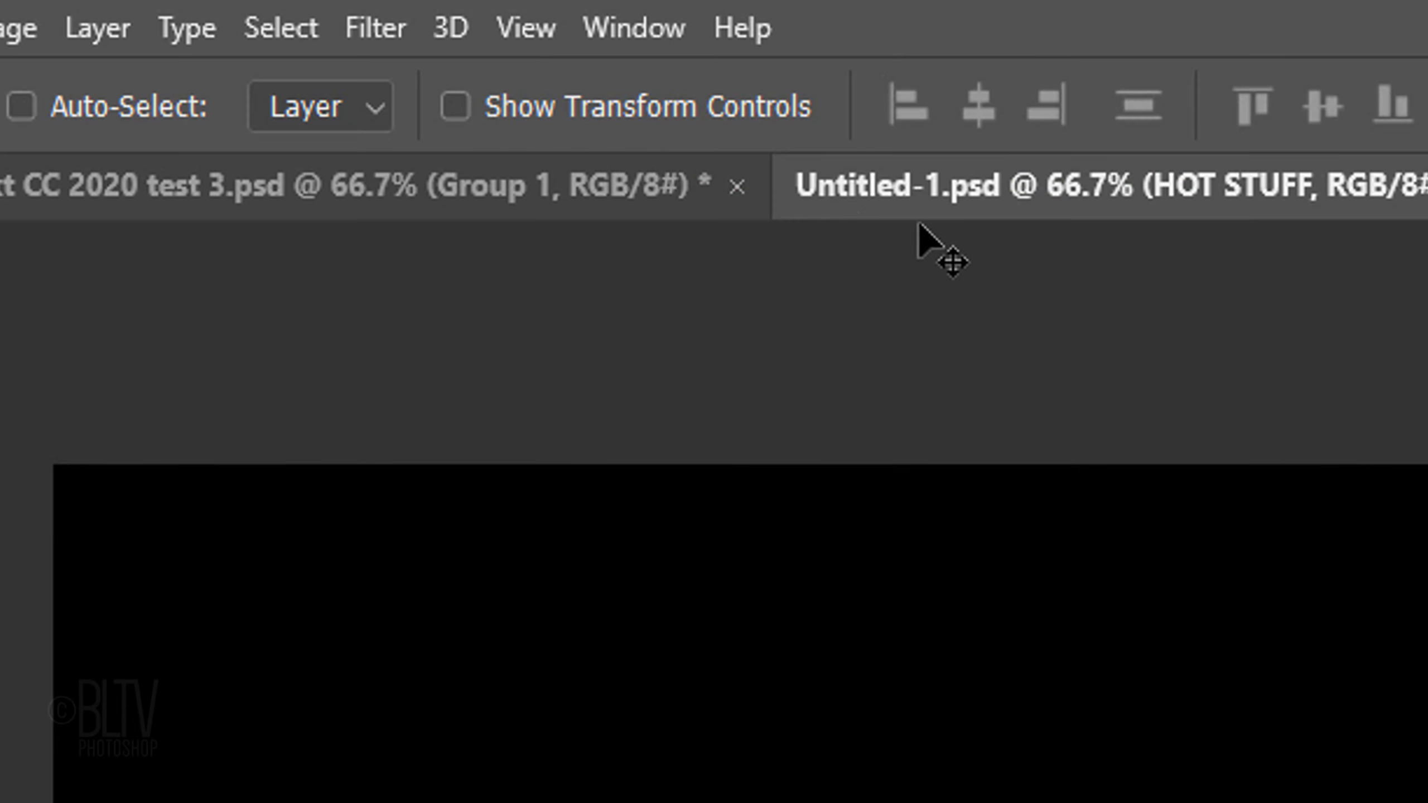
Step: Apply the Wind filter with the Wind method From the Left to the HOT STUFF layer, and repeat it once
left_click(403, 29)
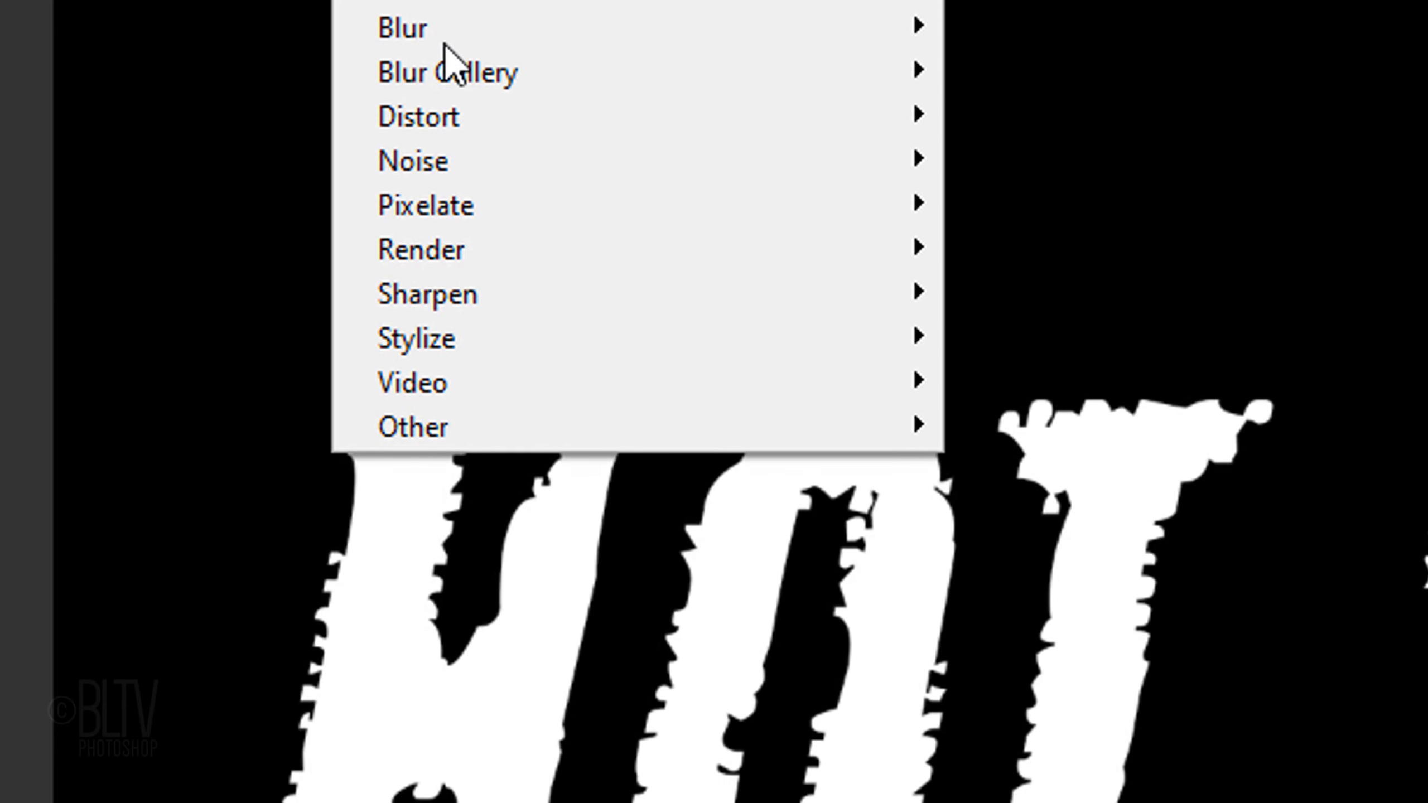
mouse_move(437, 336)
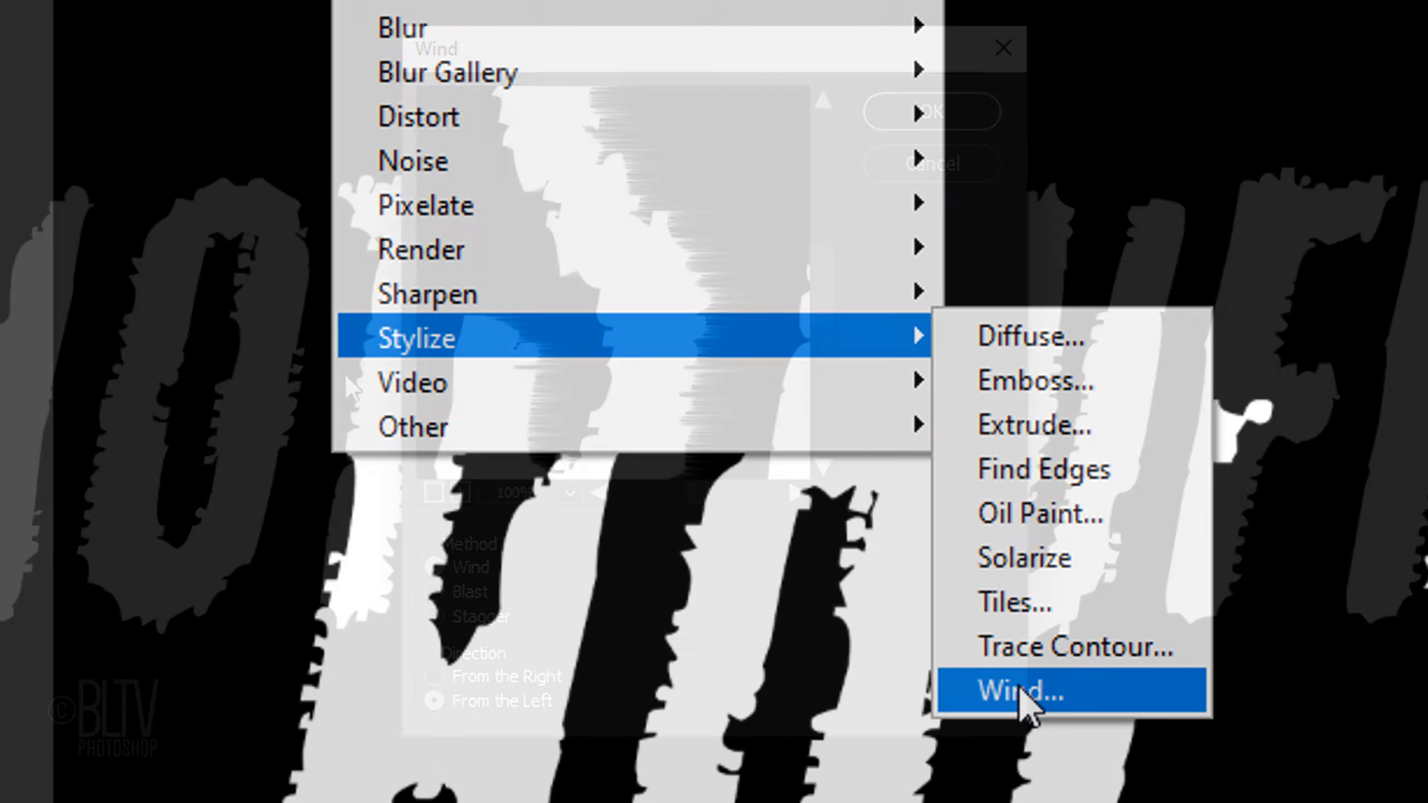
left_click(1020, 691)
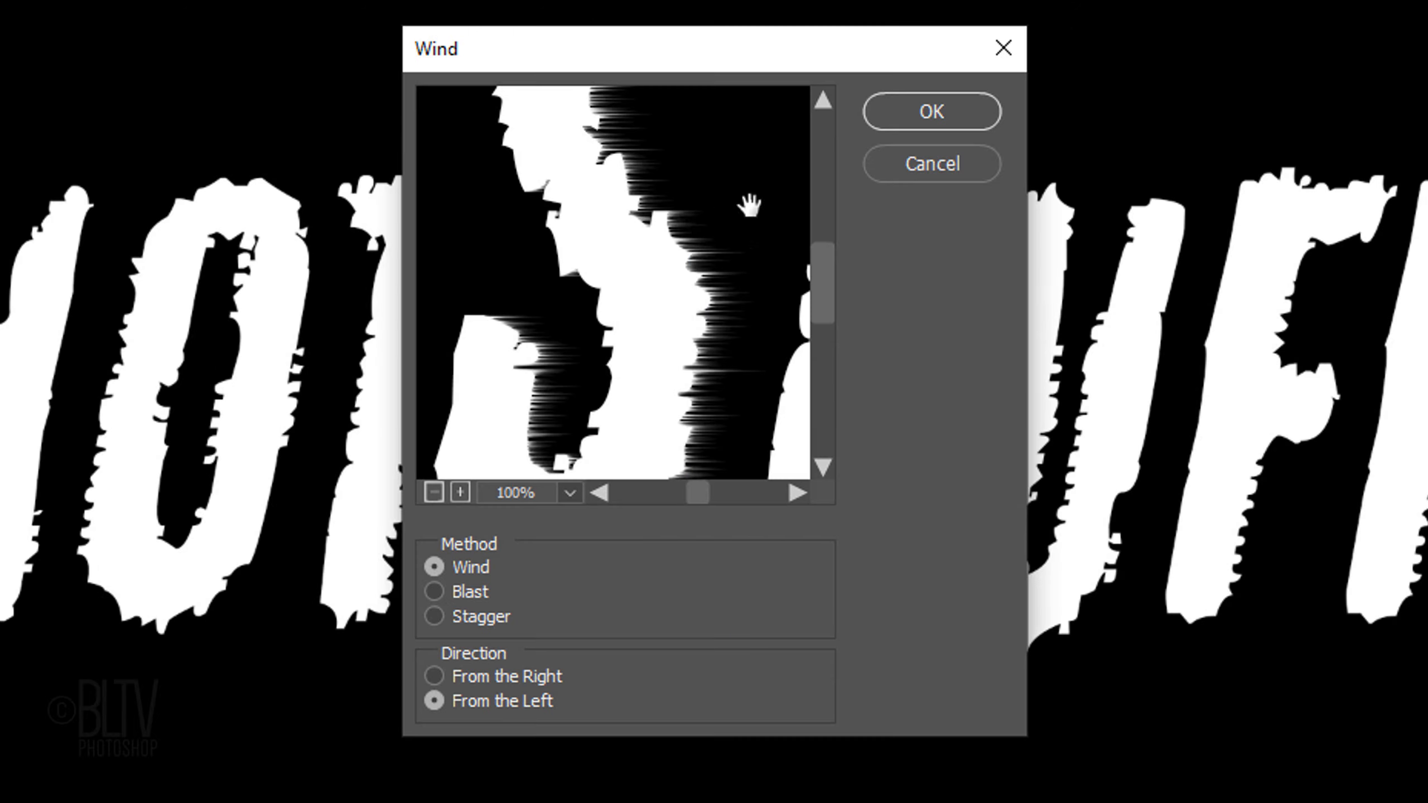
left_click(932, 111)
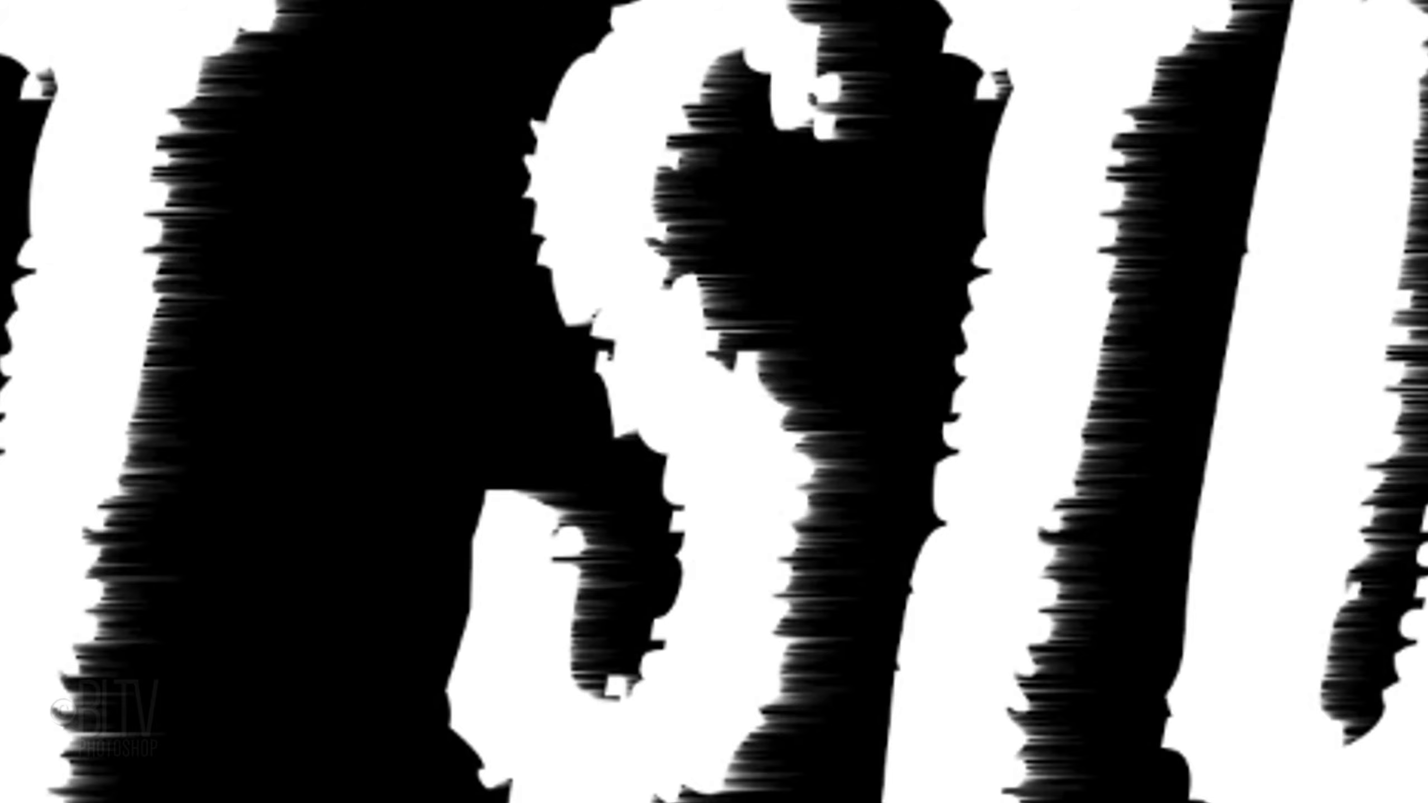
key("ctrl+alt+f")
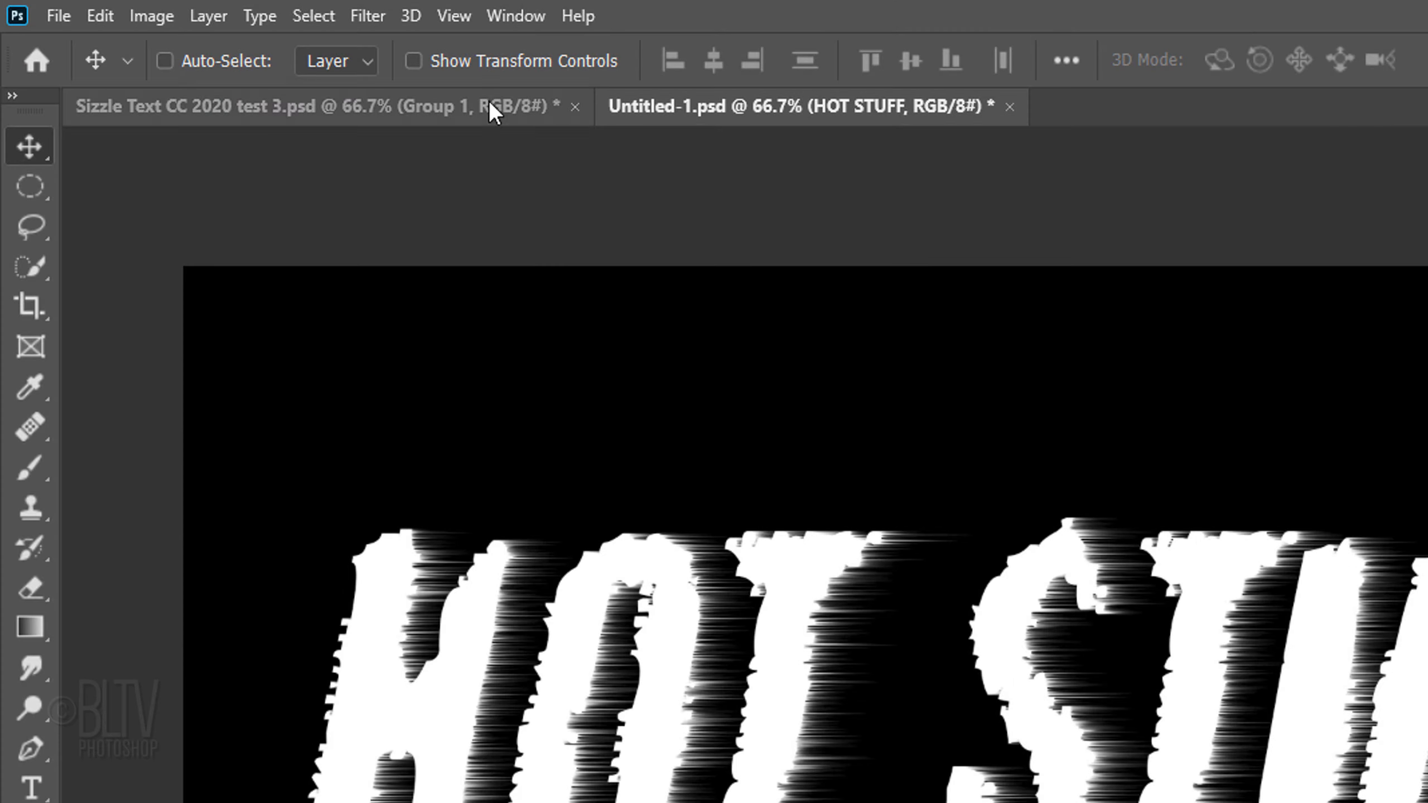
Step: Apply the Wind filter to the HOT STUFF layer with the direction From the Right
left_click(370, 15)
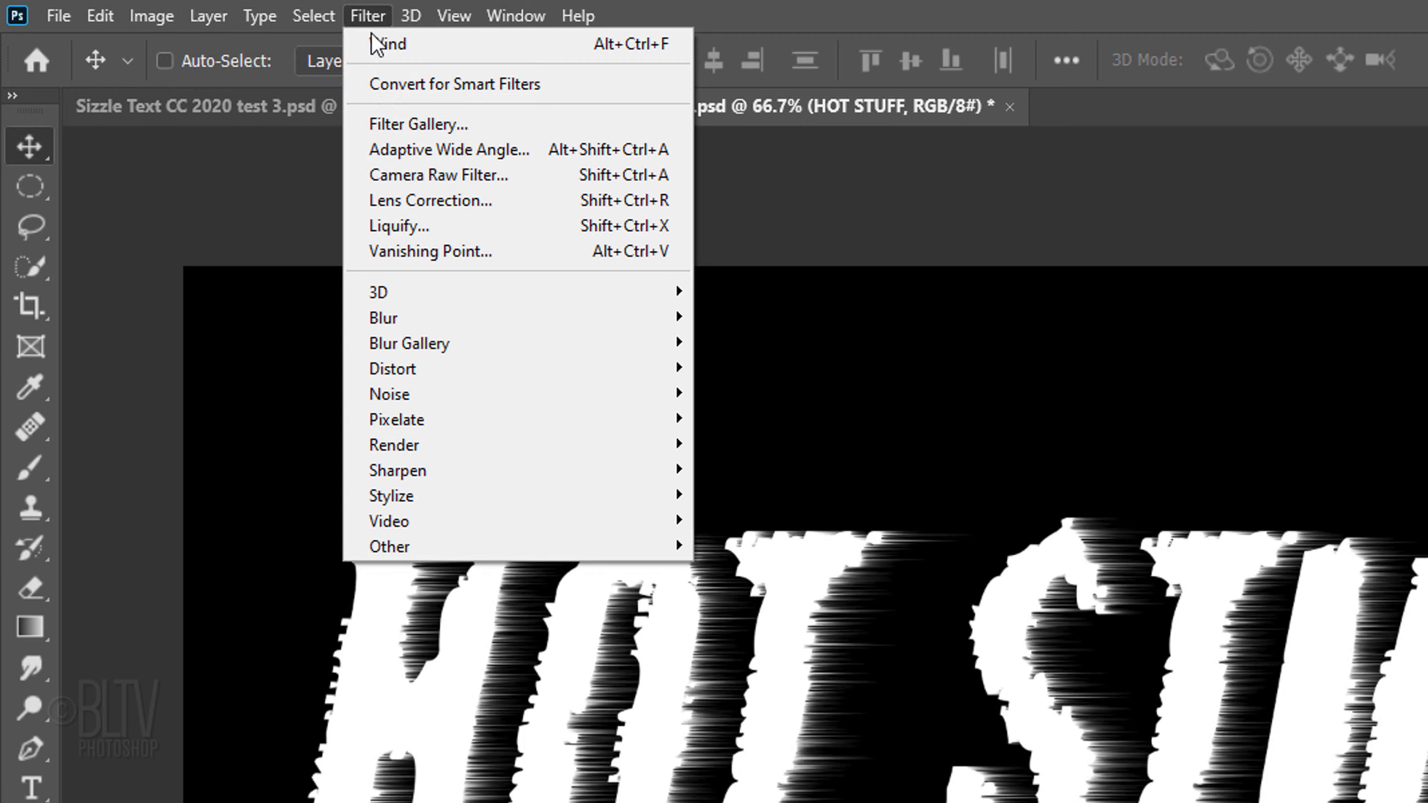
mouse_move(418, 493)
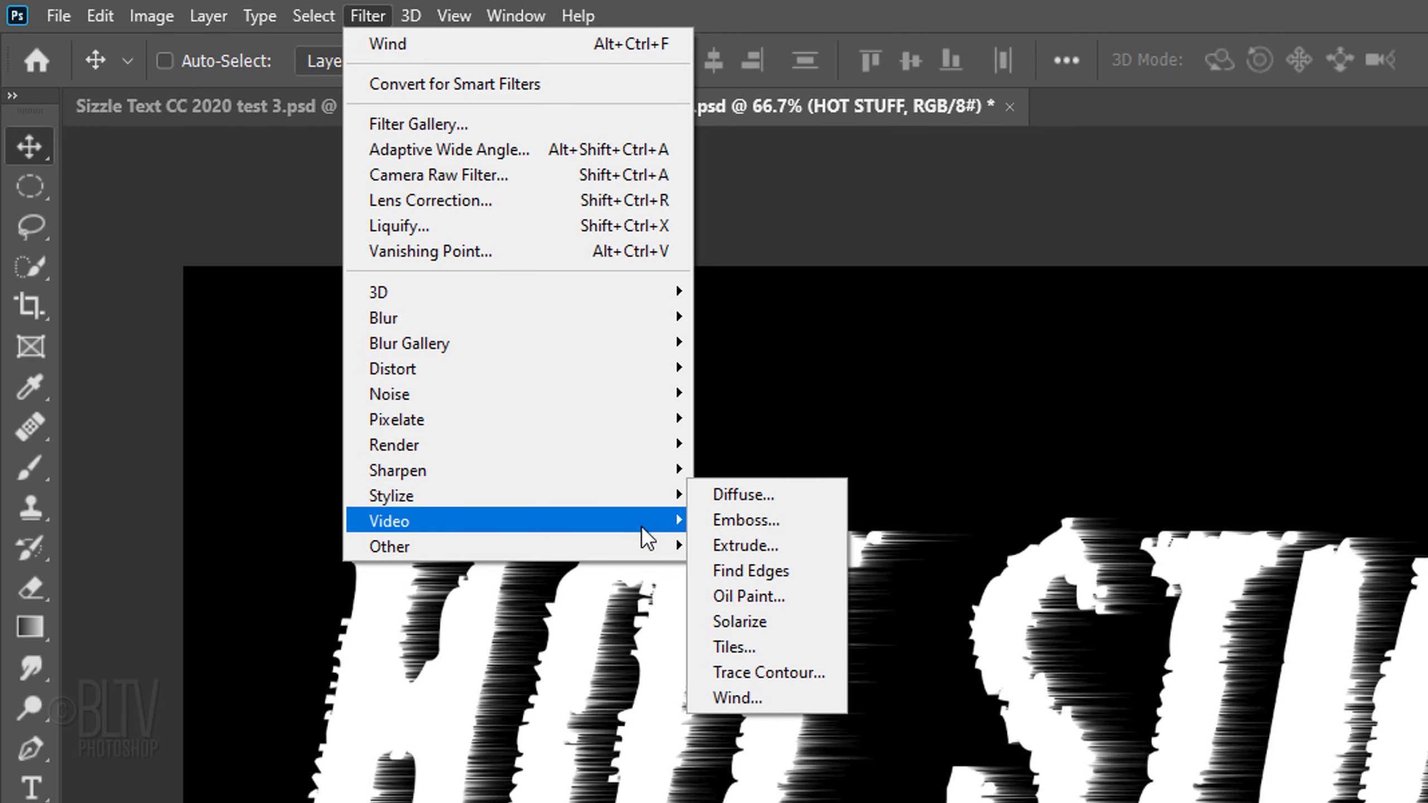
left_click(734, 698)
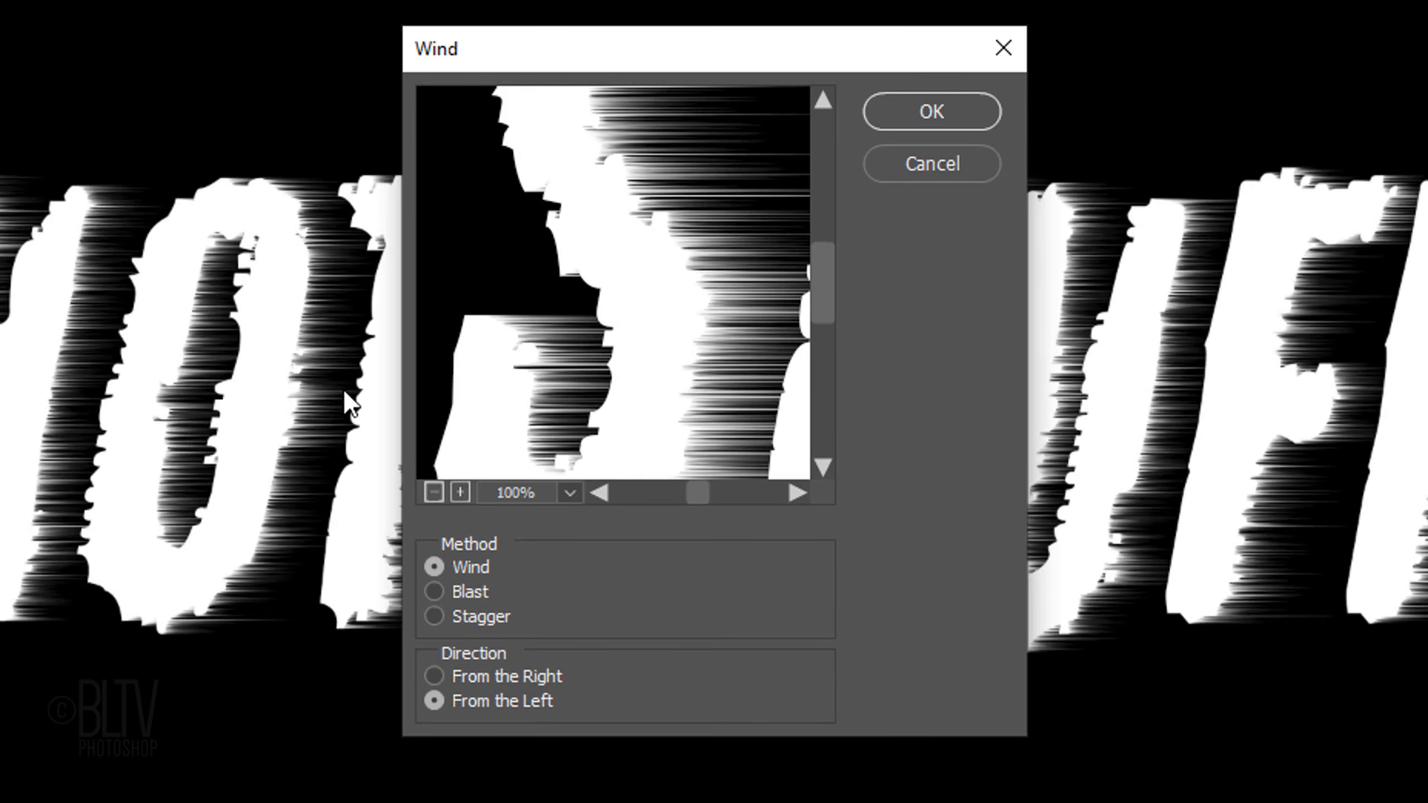
left_click(433, 676)
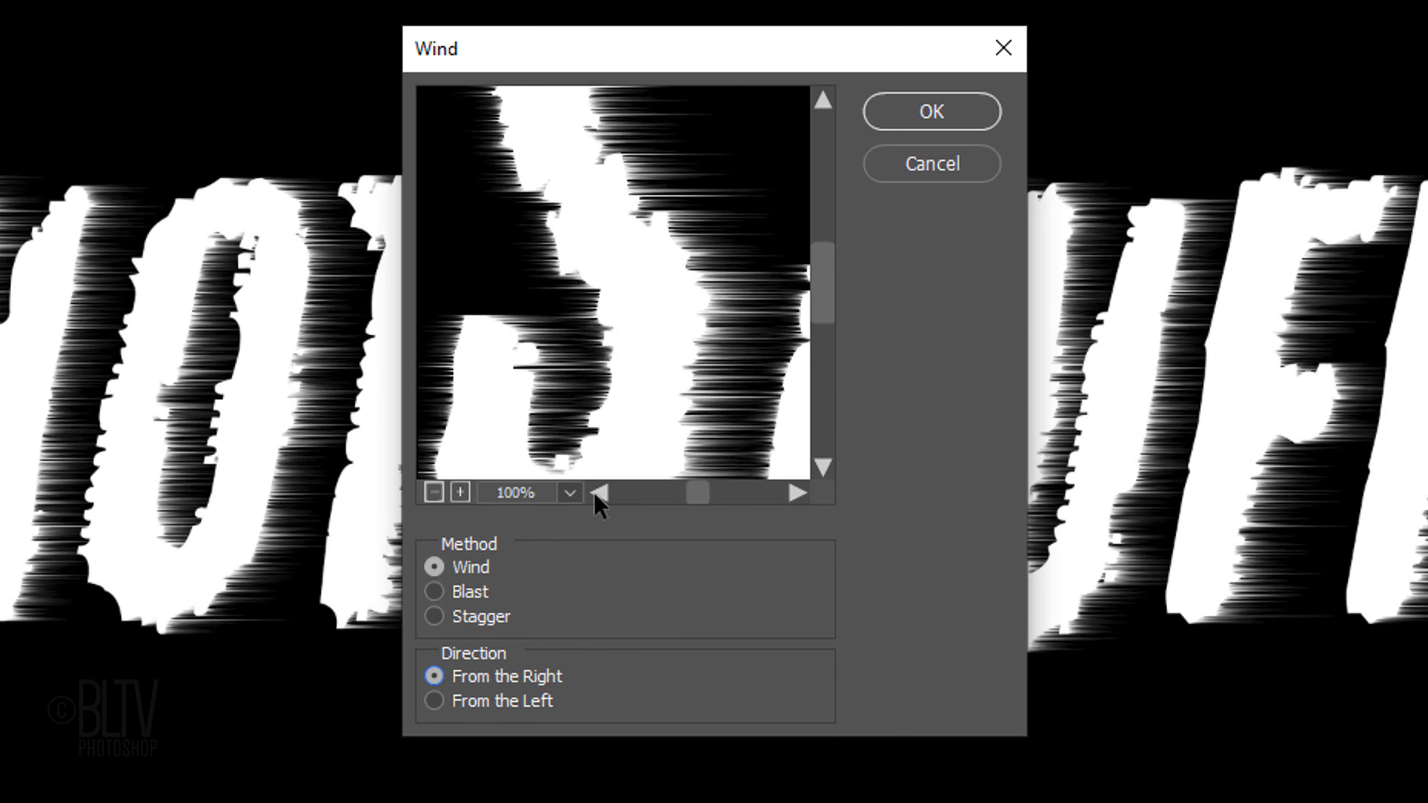
left_click(933, 111)
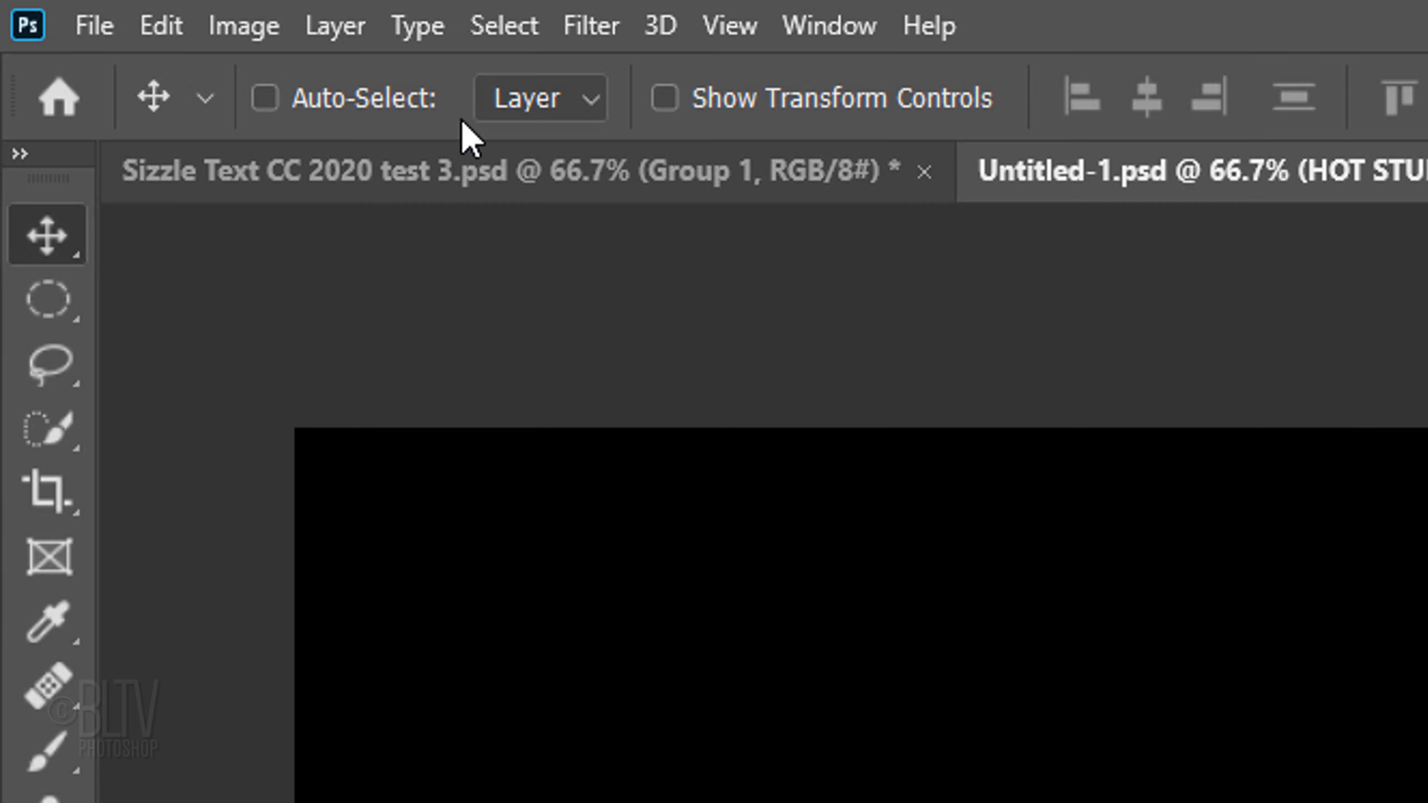
Step: Rotate the whole image 90° clockwise and apply the last Wind filter twice
left_click(242, 25)
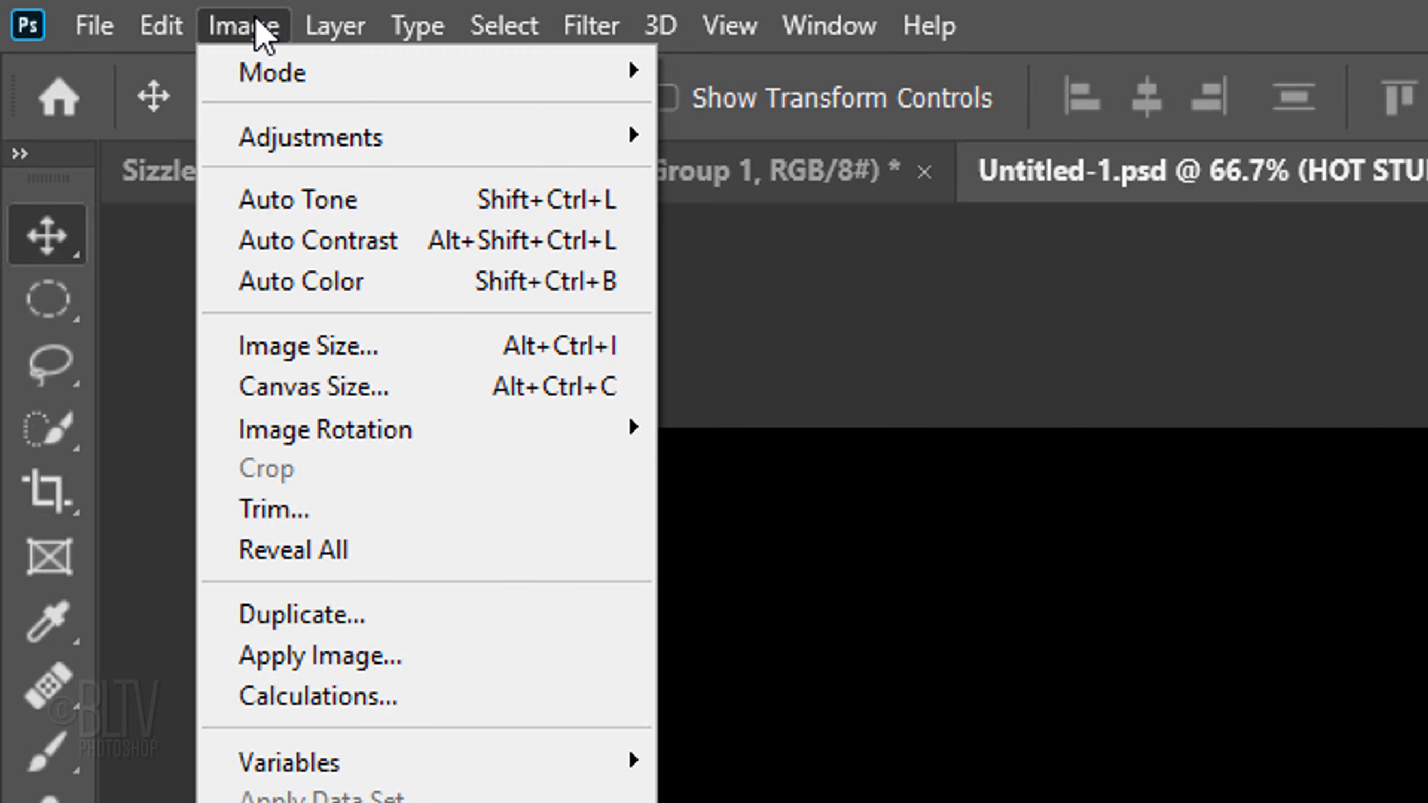
mouse_move(344, 428)
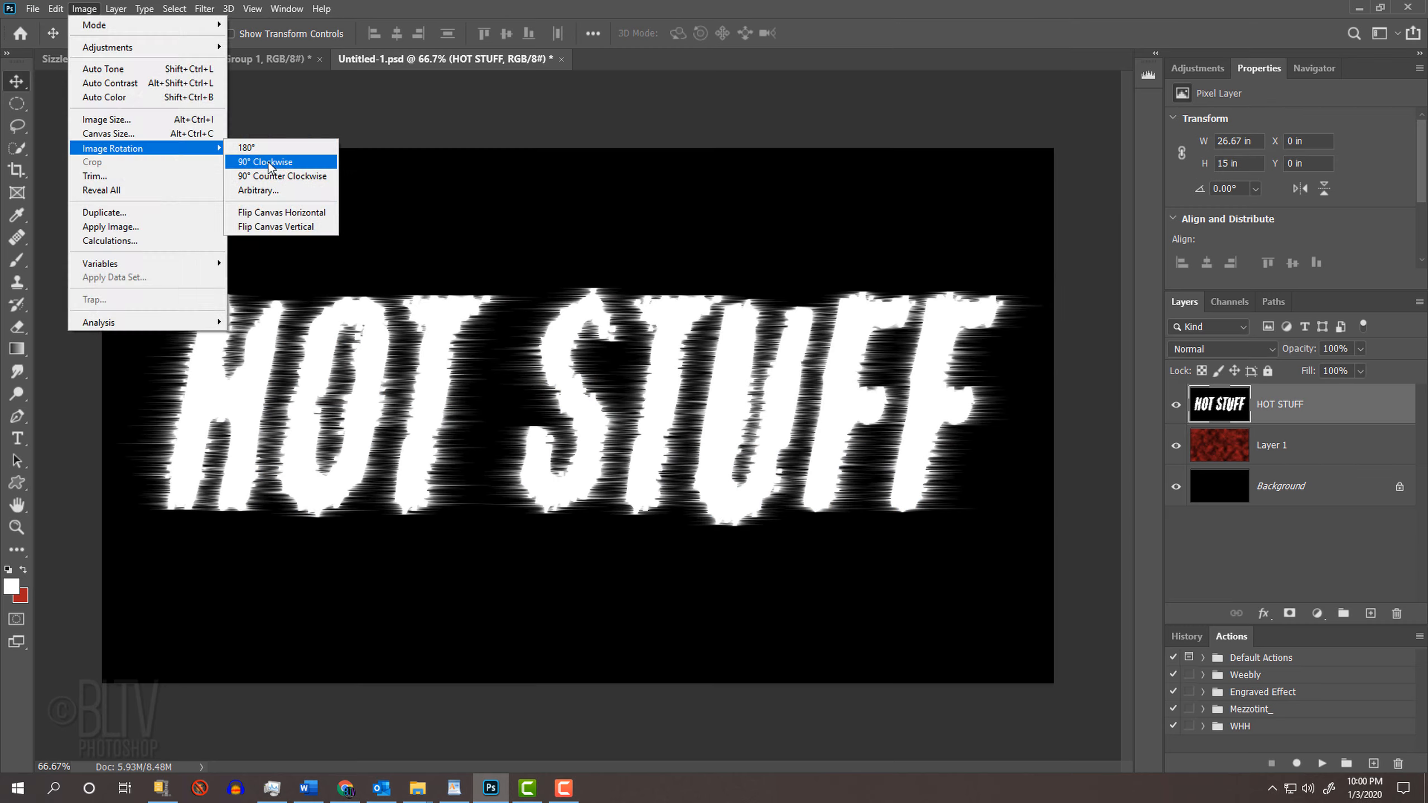
left_click(779, 472)
key("ctrl+alt+f")
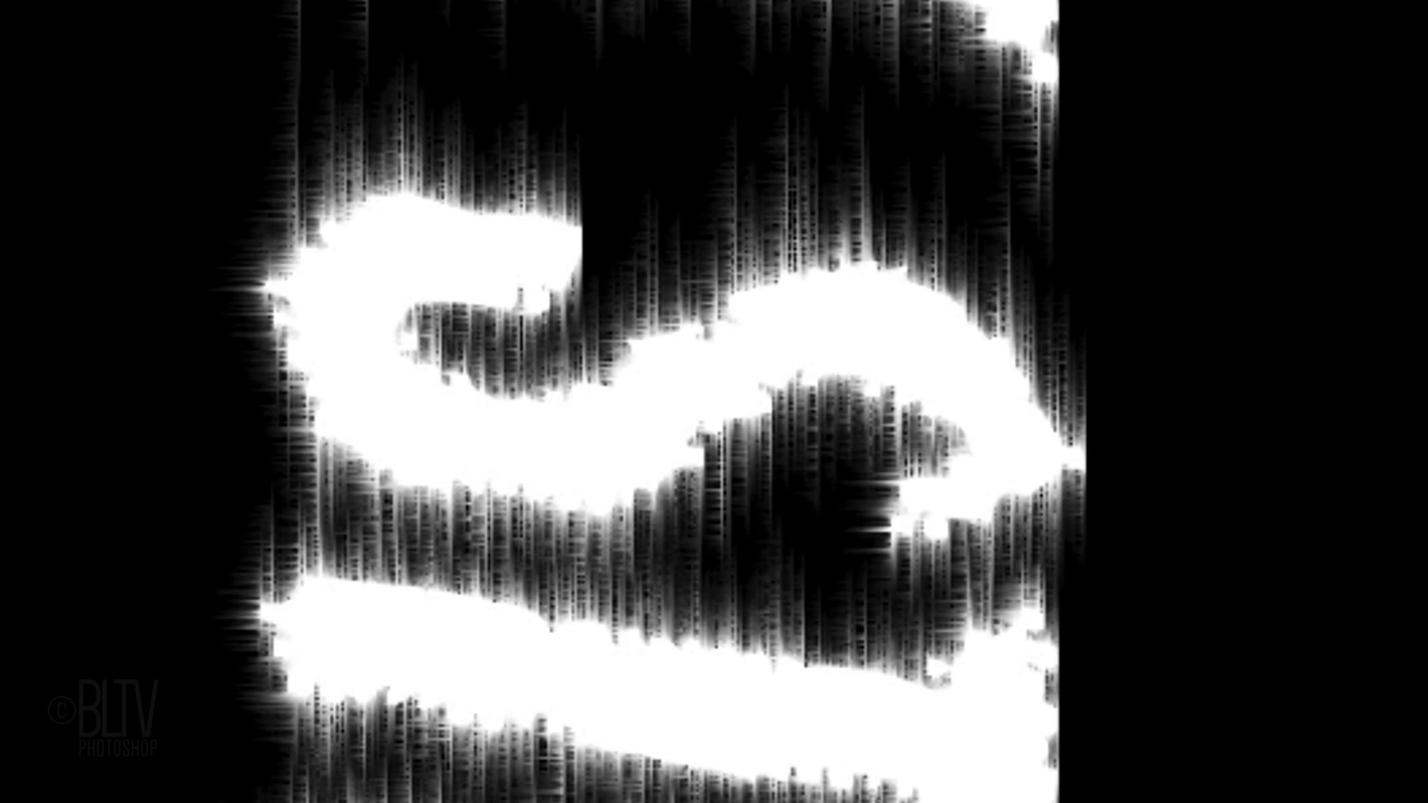
key("ctrl+alt+f")
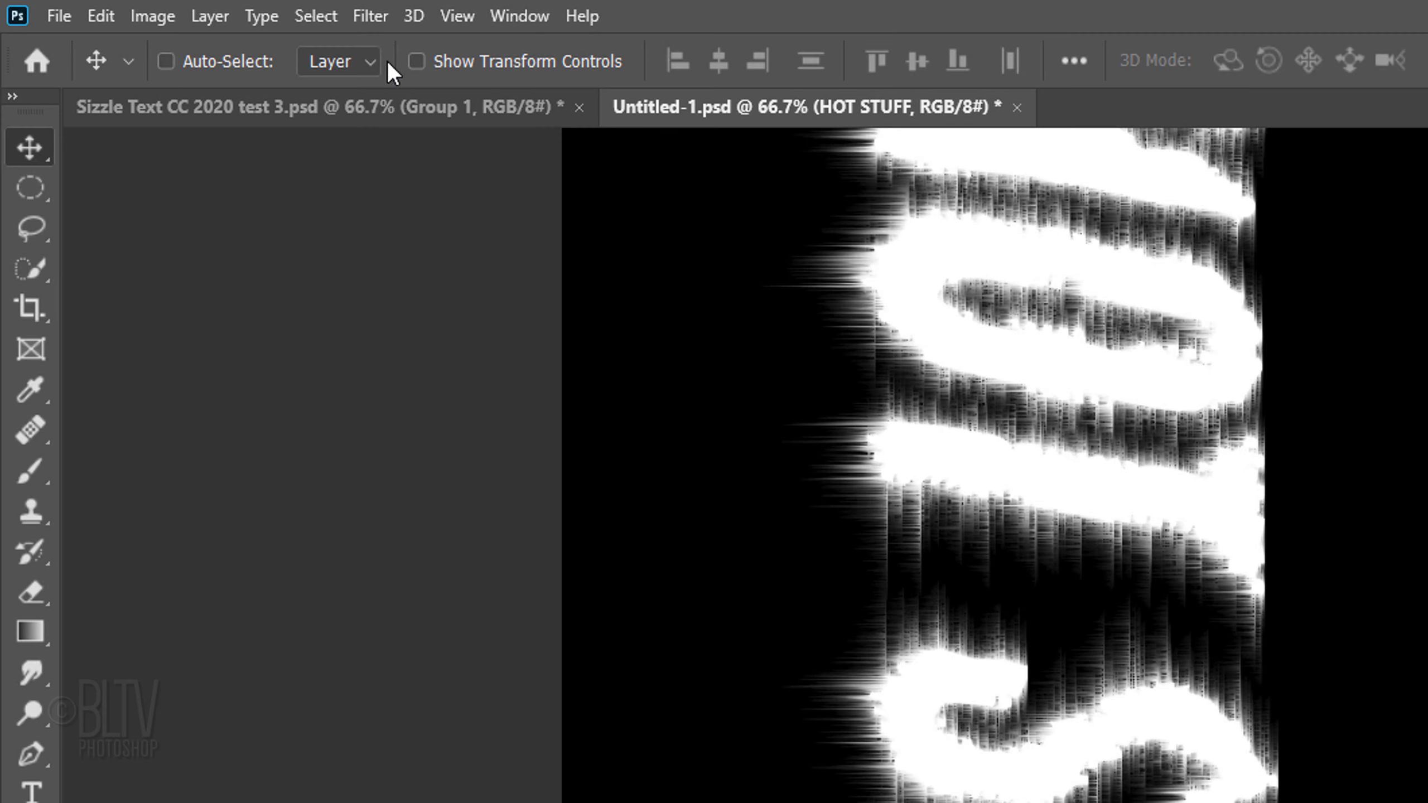
Step: Apply the Wind filter From the Left to the rotated HOT STUFF layer, and repeat it once
left_click(371, 16)
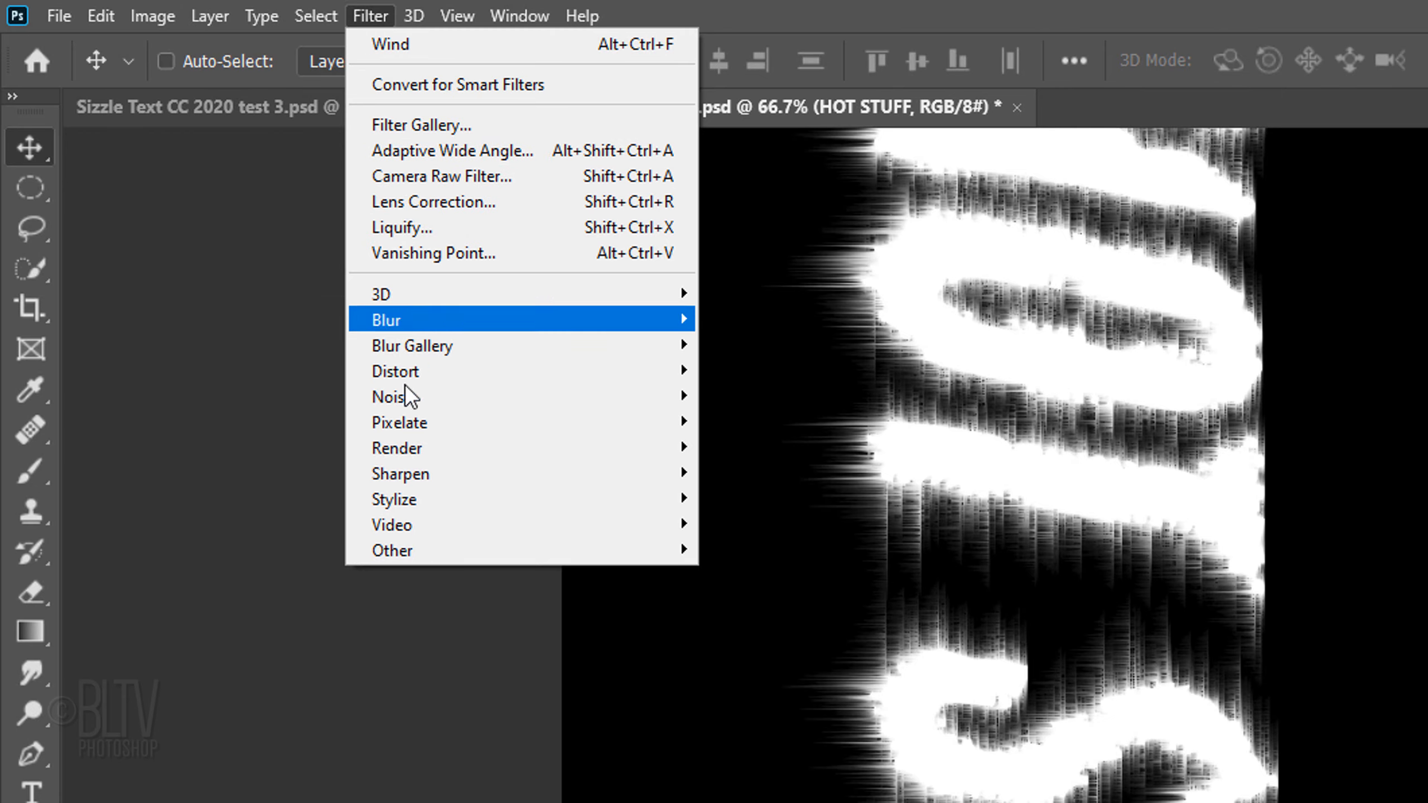
mouse_move(393, 499)
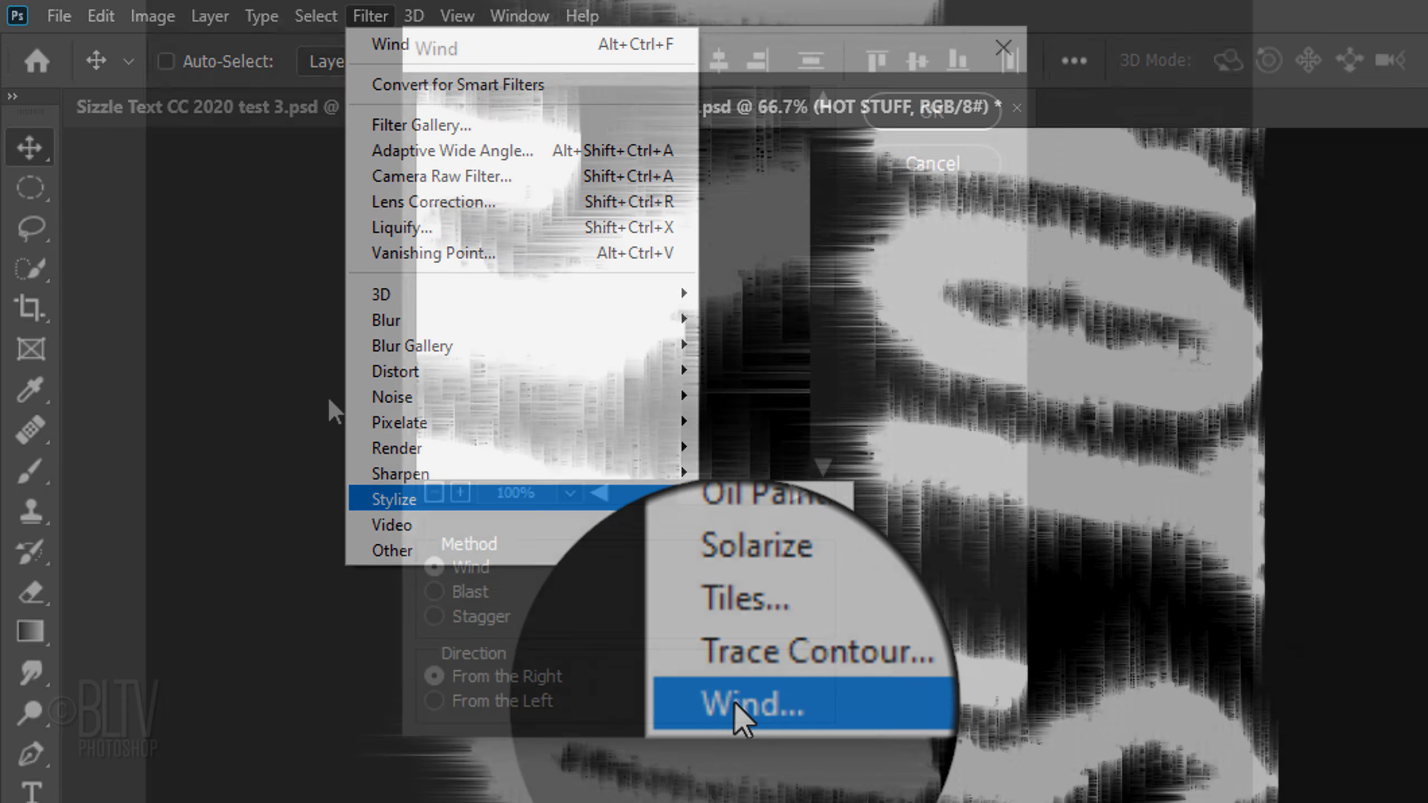
left_click(734, 703)
left_click(433, 697)
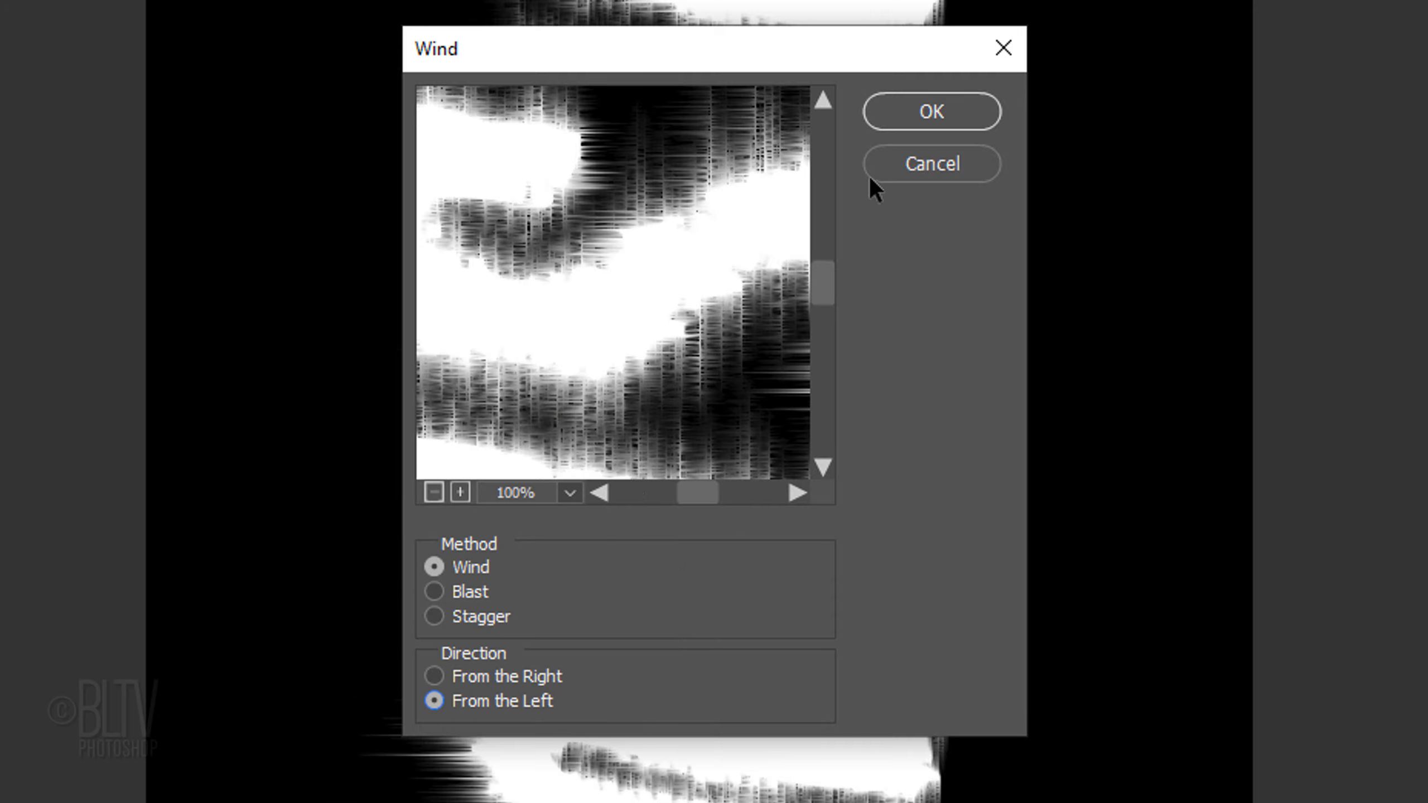
left_click(932, 111)
key("ctrl+alt+f")
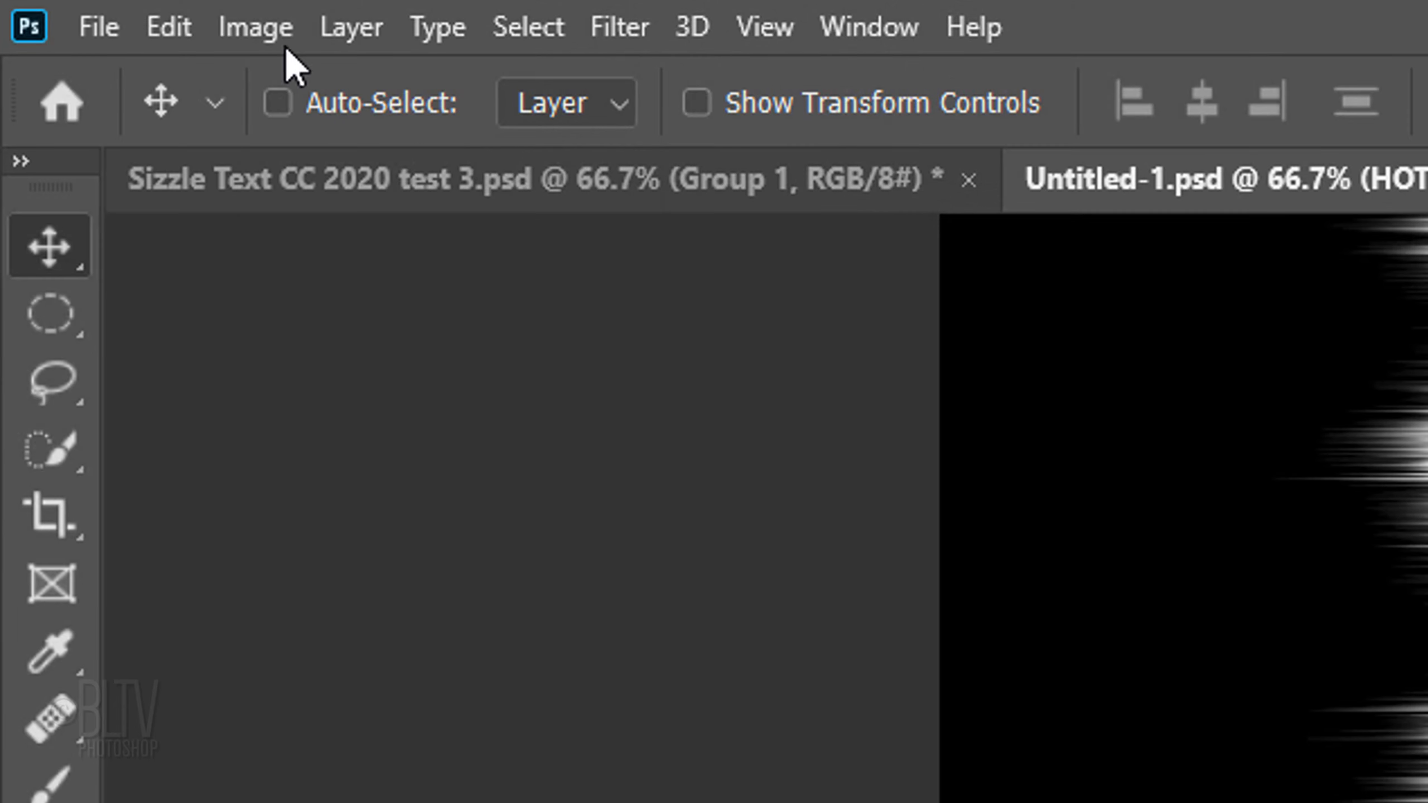
Step: Rotate the whole image 90° counterclockwise
left_click(264, 31)
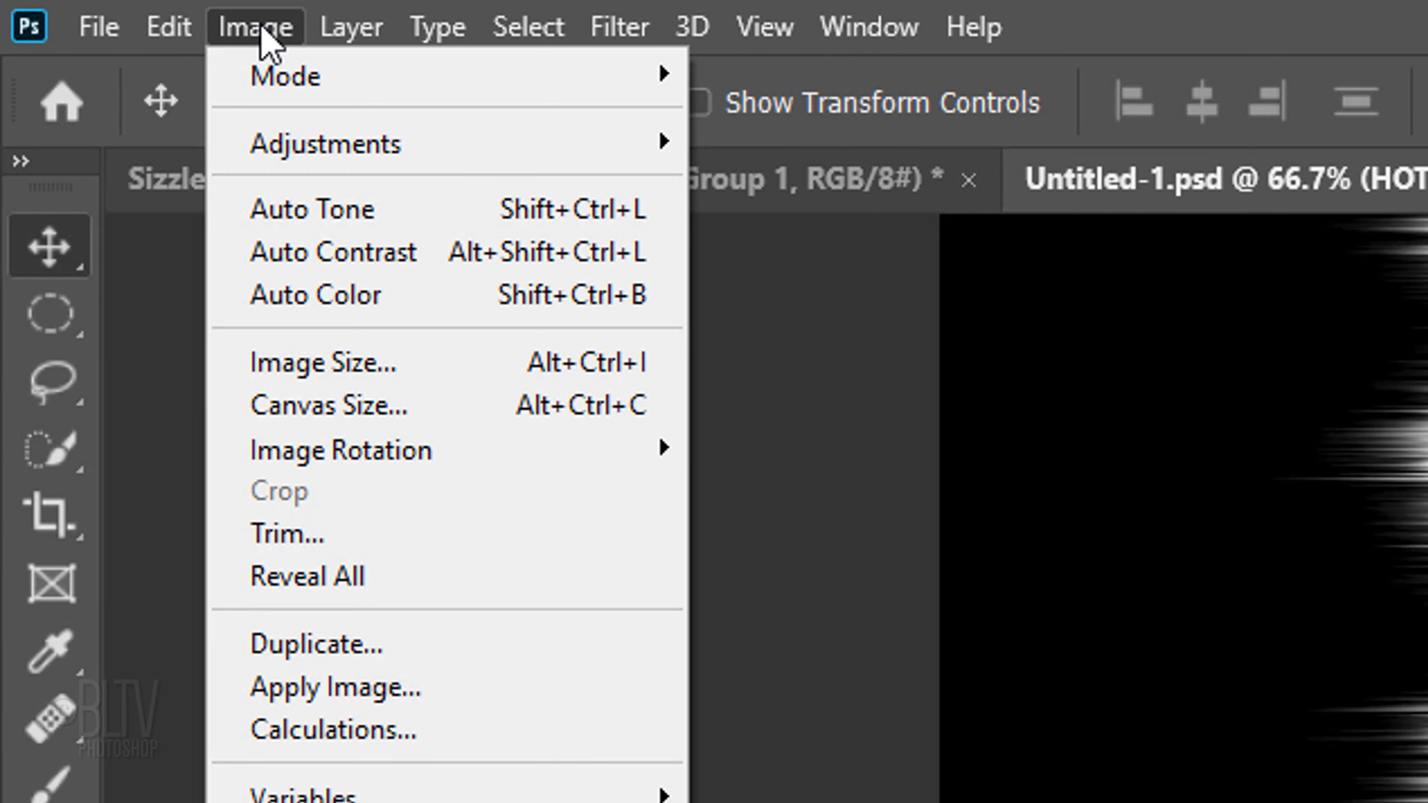
mouse_move(375, 454)
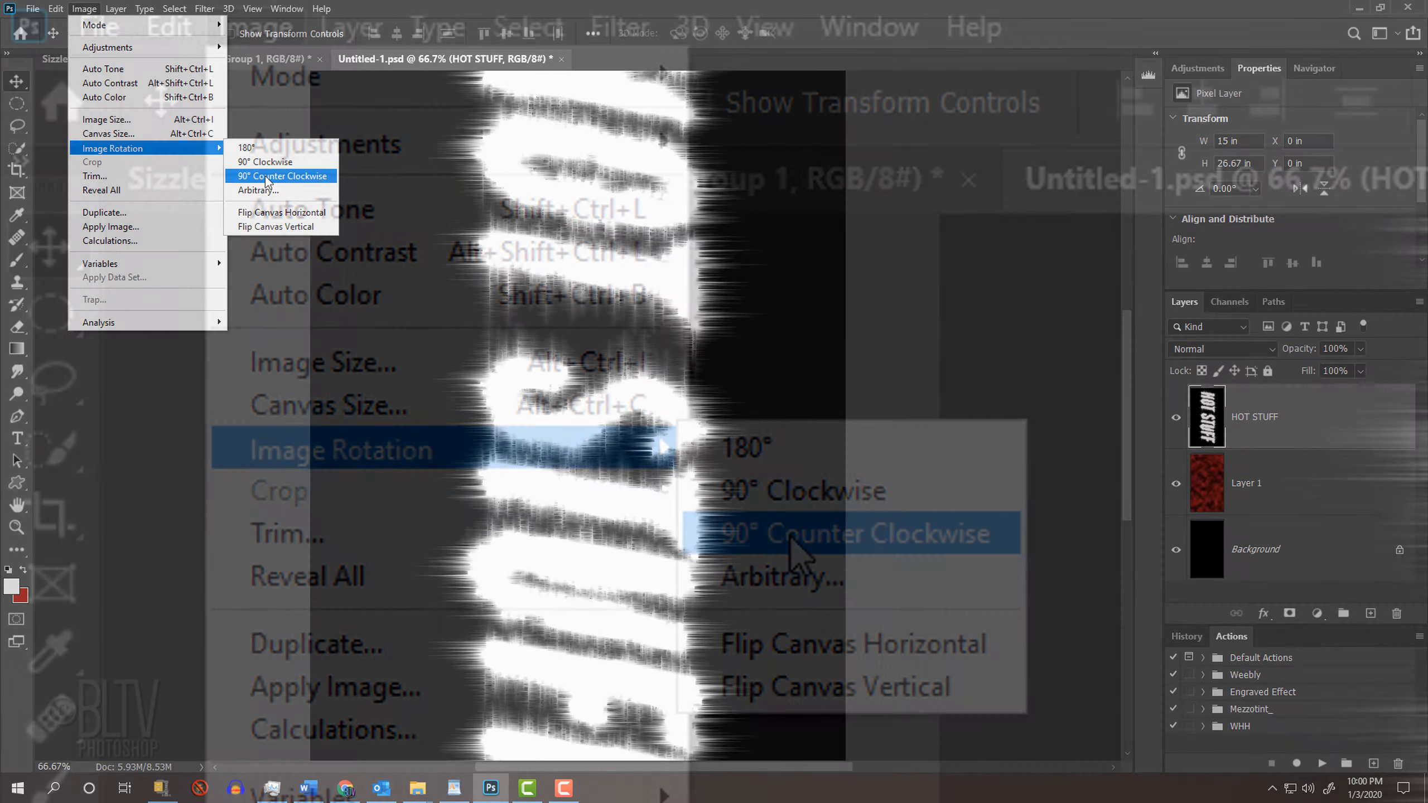
left_click(792, 535)
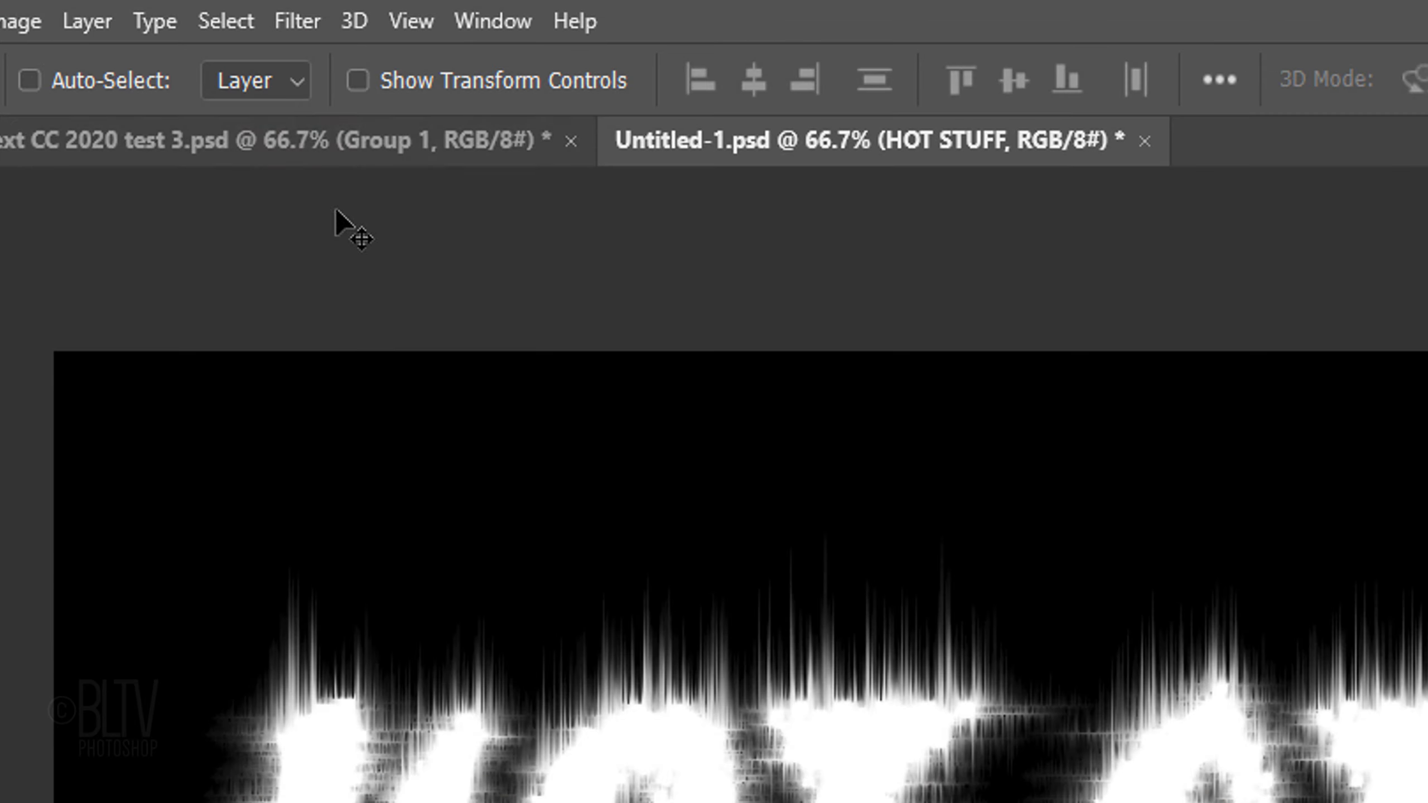
Step: Apply the Ripple filter to the HOT STUFF layer with an amount of 100% and size Medium
left_click(205, 9)
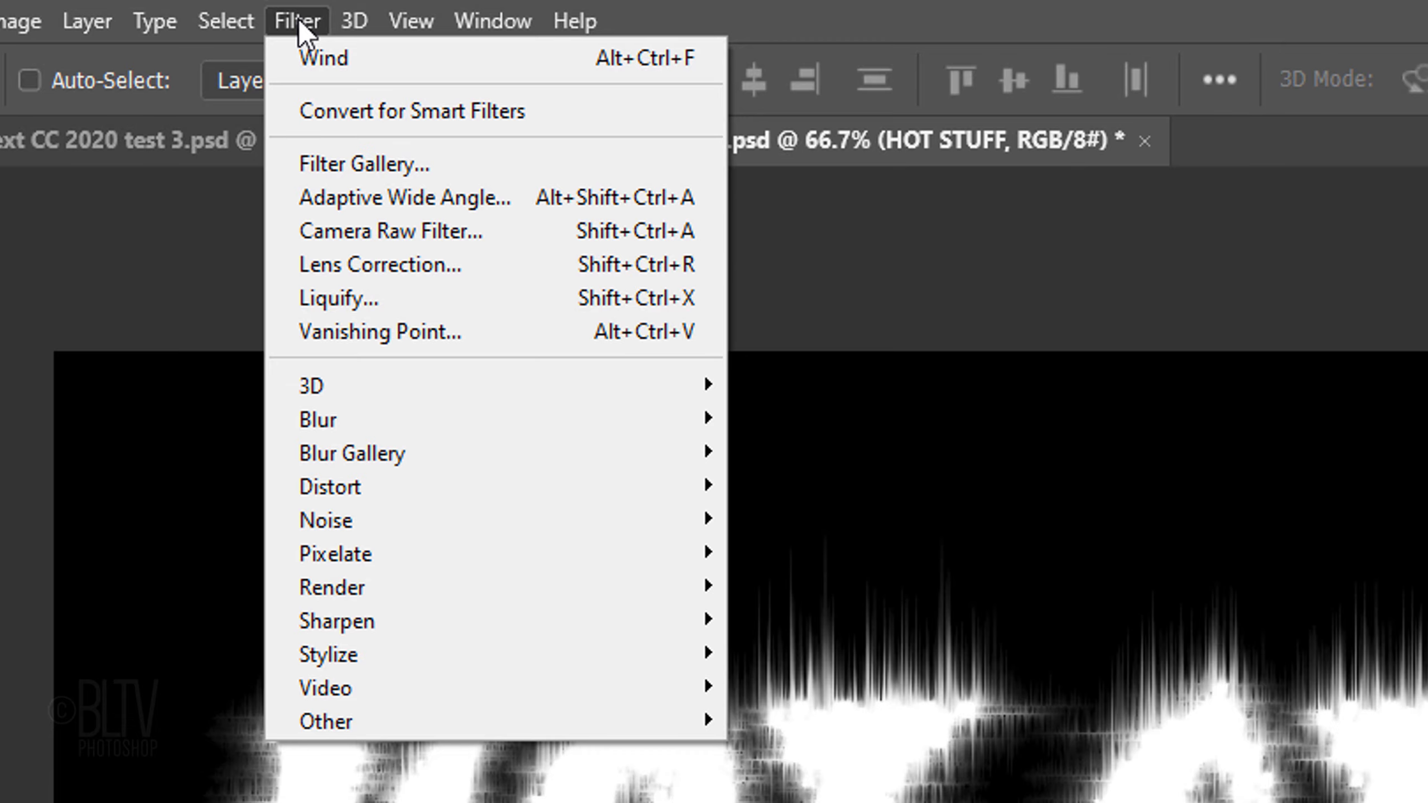
mouse_move(360, 484)
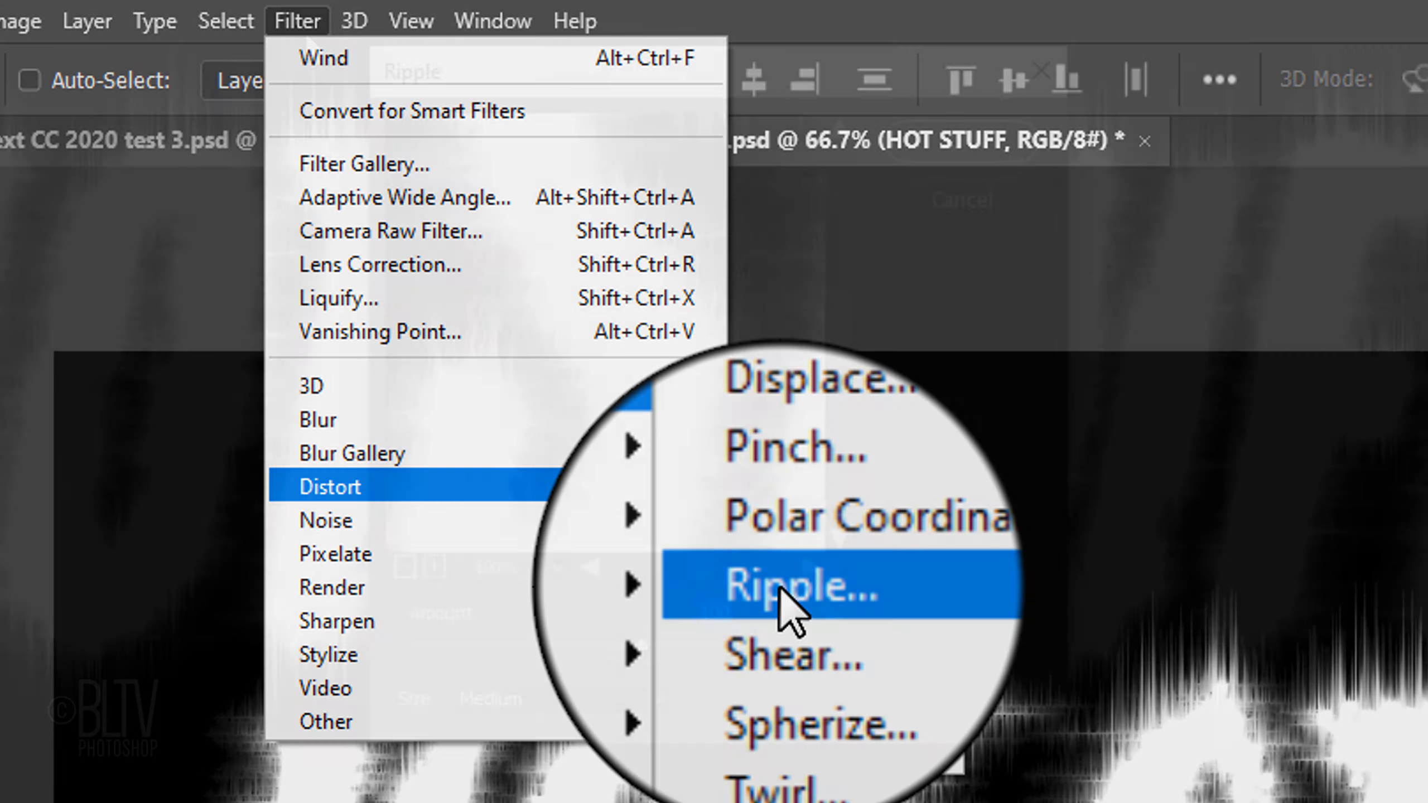
left_click(780, 581)
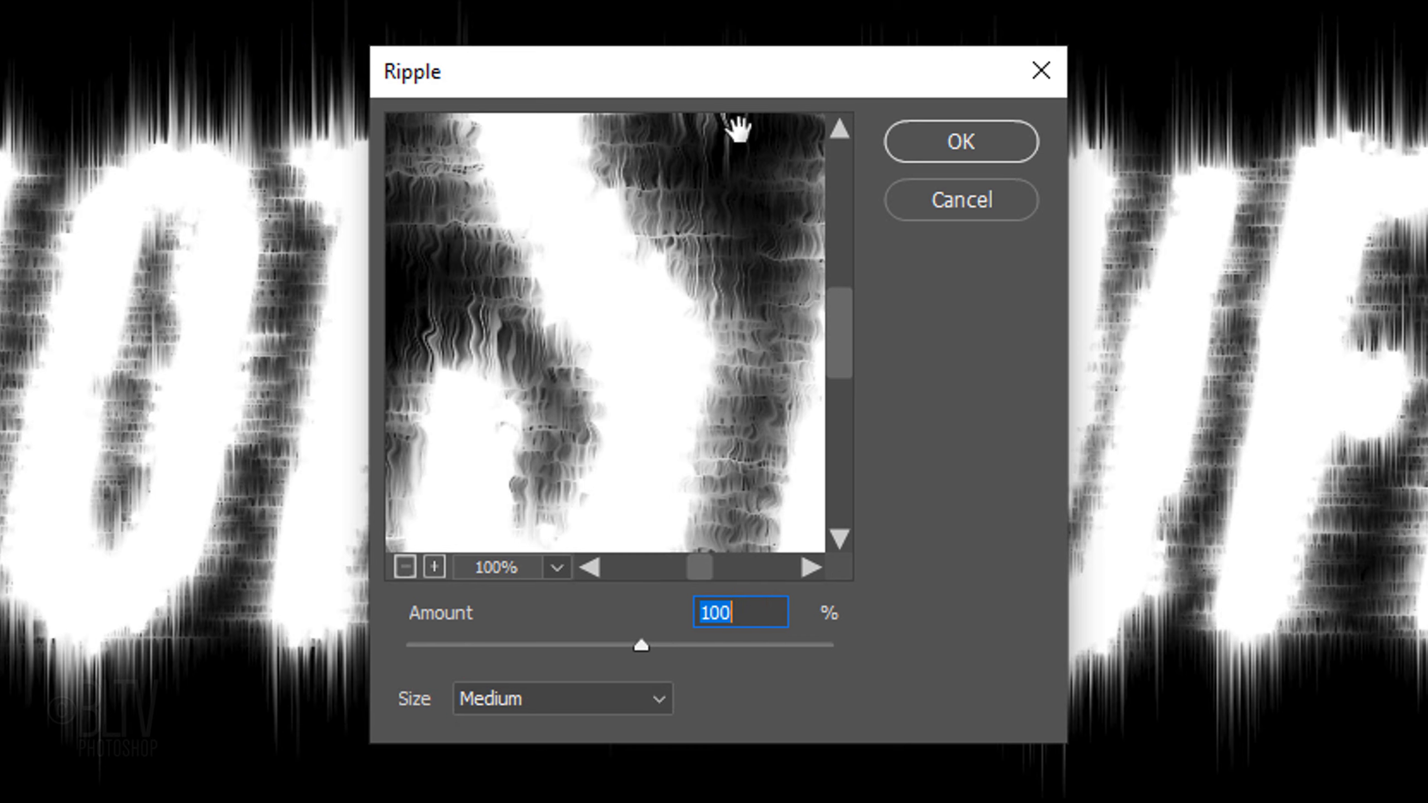
left_click(958, 147)
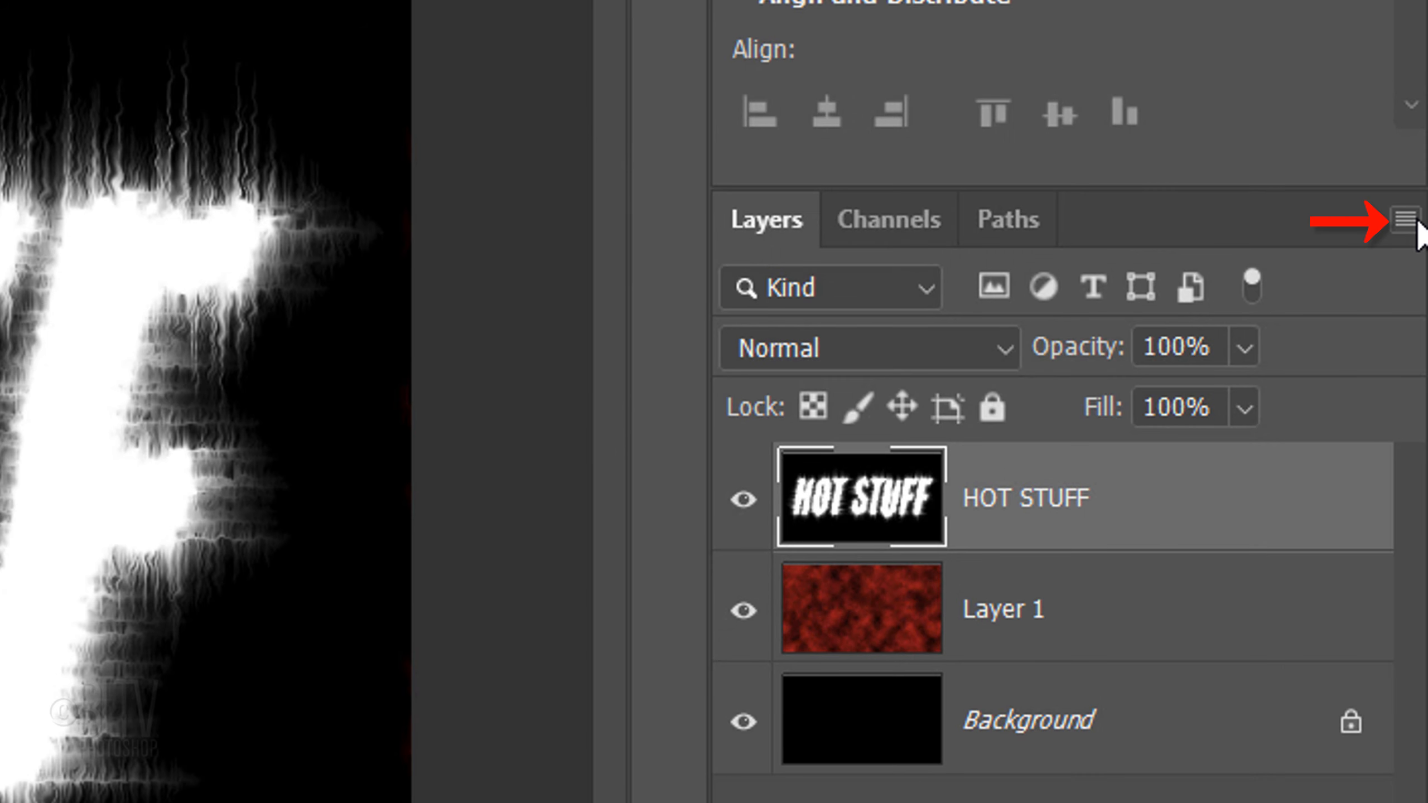
Step: Duplicate the HOT STUFF layer into a new document named "color text"
left_click(1404, 219)
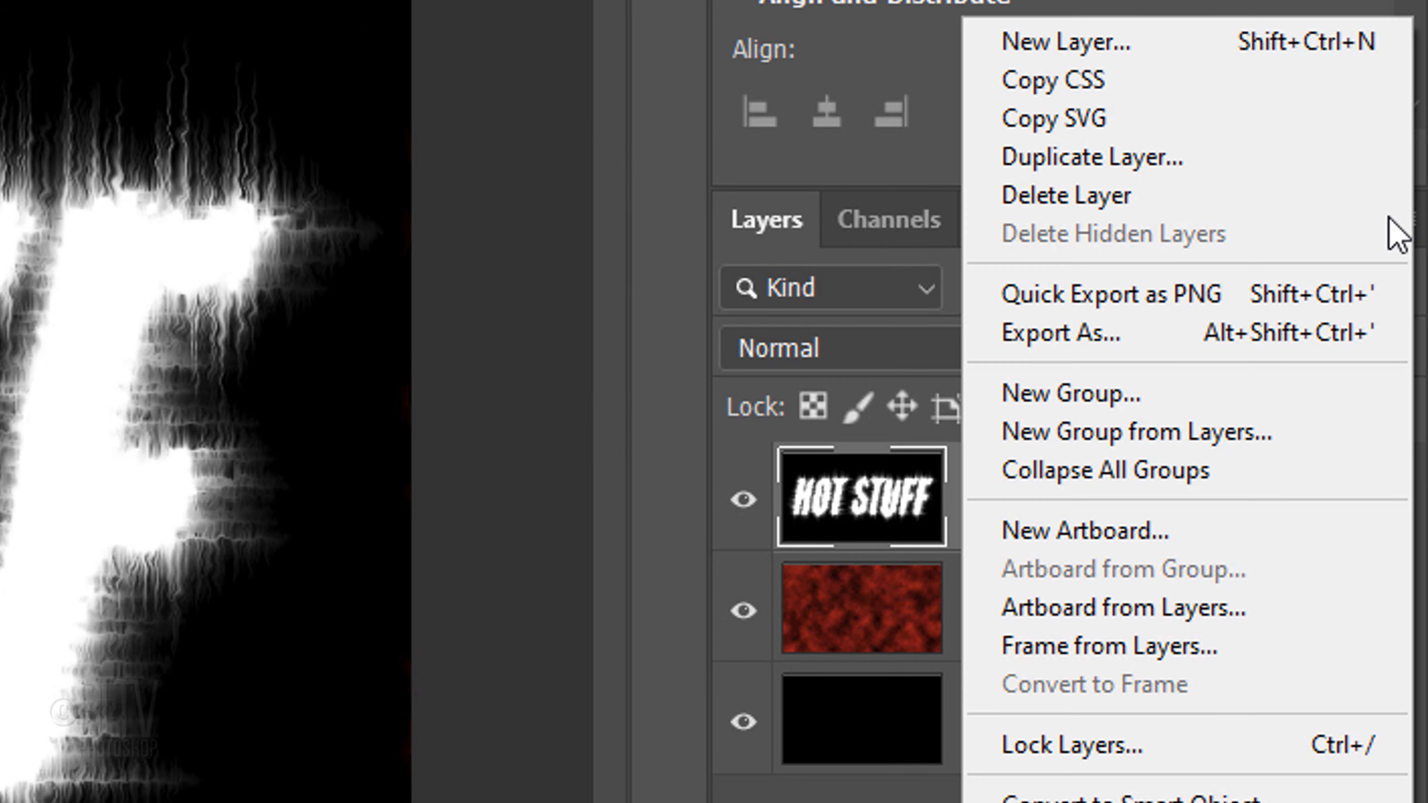
left_click(1059, 160)
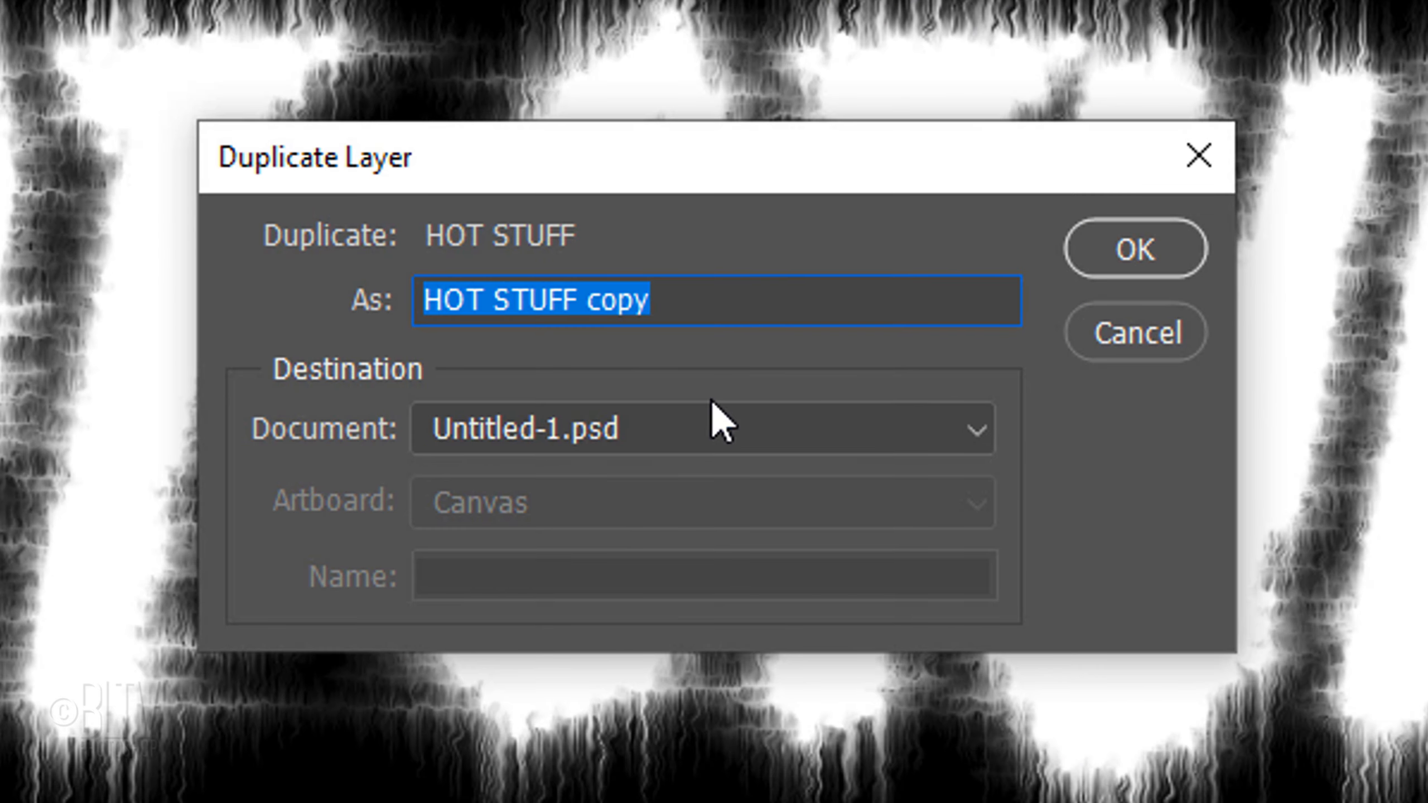
left_click(632, 430)
left_click(575, 560)
type("color text")
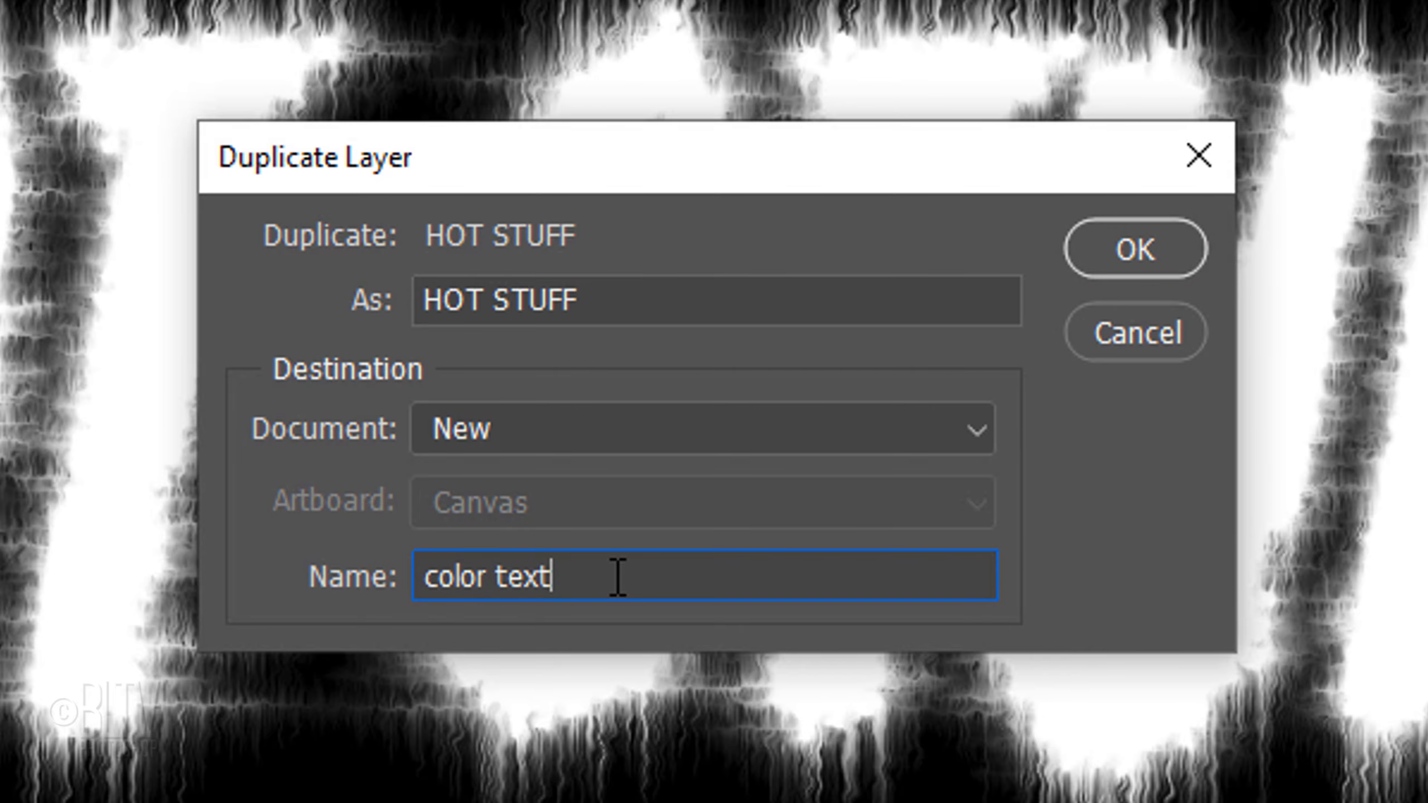
key("Return")
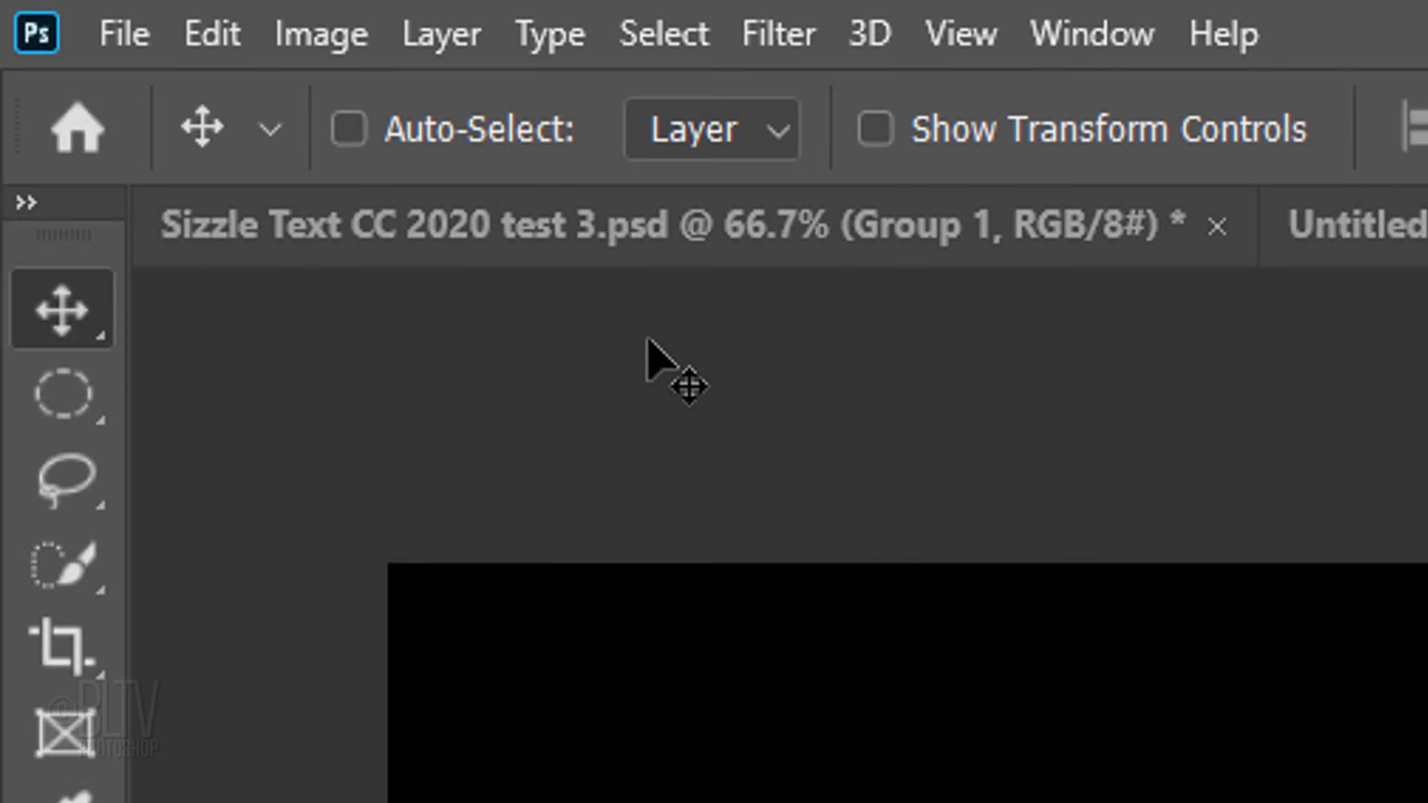
Step: Convert the color text document to Grayscale mode, discarding its color information
left_click(274, 32)
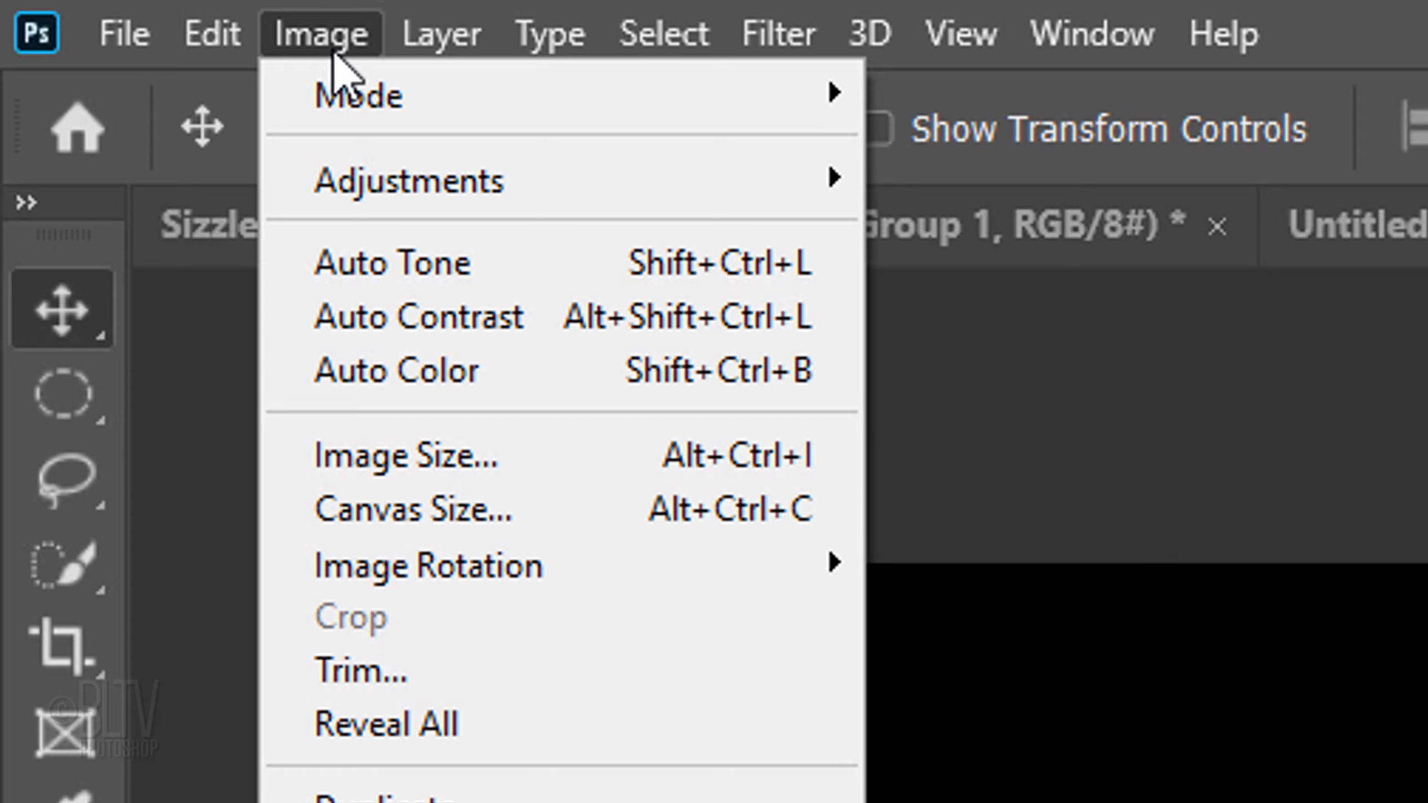
mouse_move(344, 95)
left_click(988, 160)
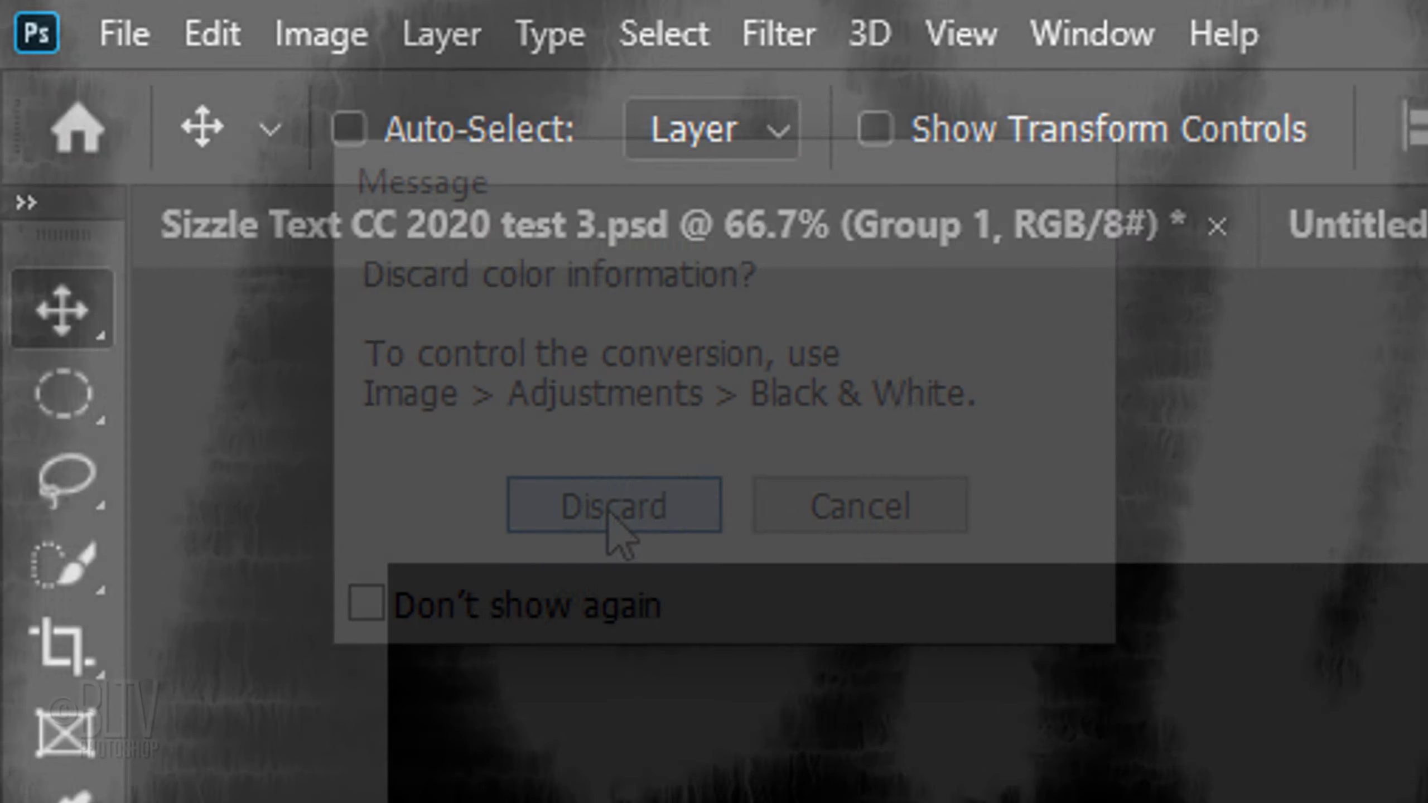
left_click(610, 513)
Step: Convert the grayscale document to Indexed Color mode, flattening its layers
left_click(326, 40)
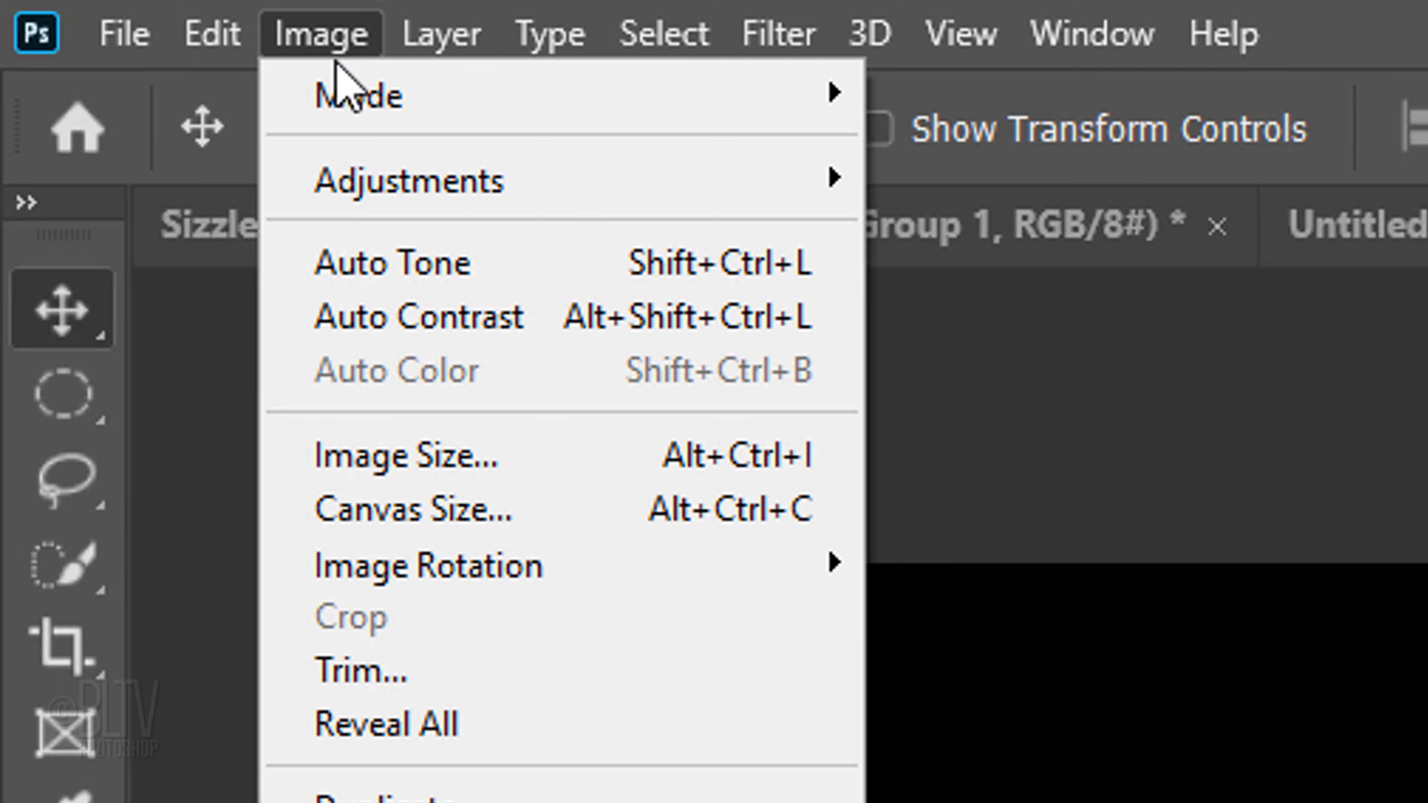
mouse_move(382, 102)
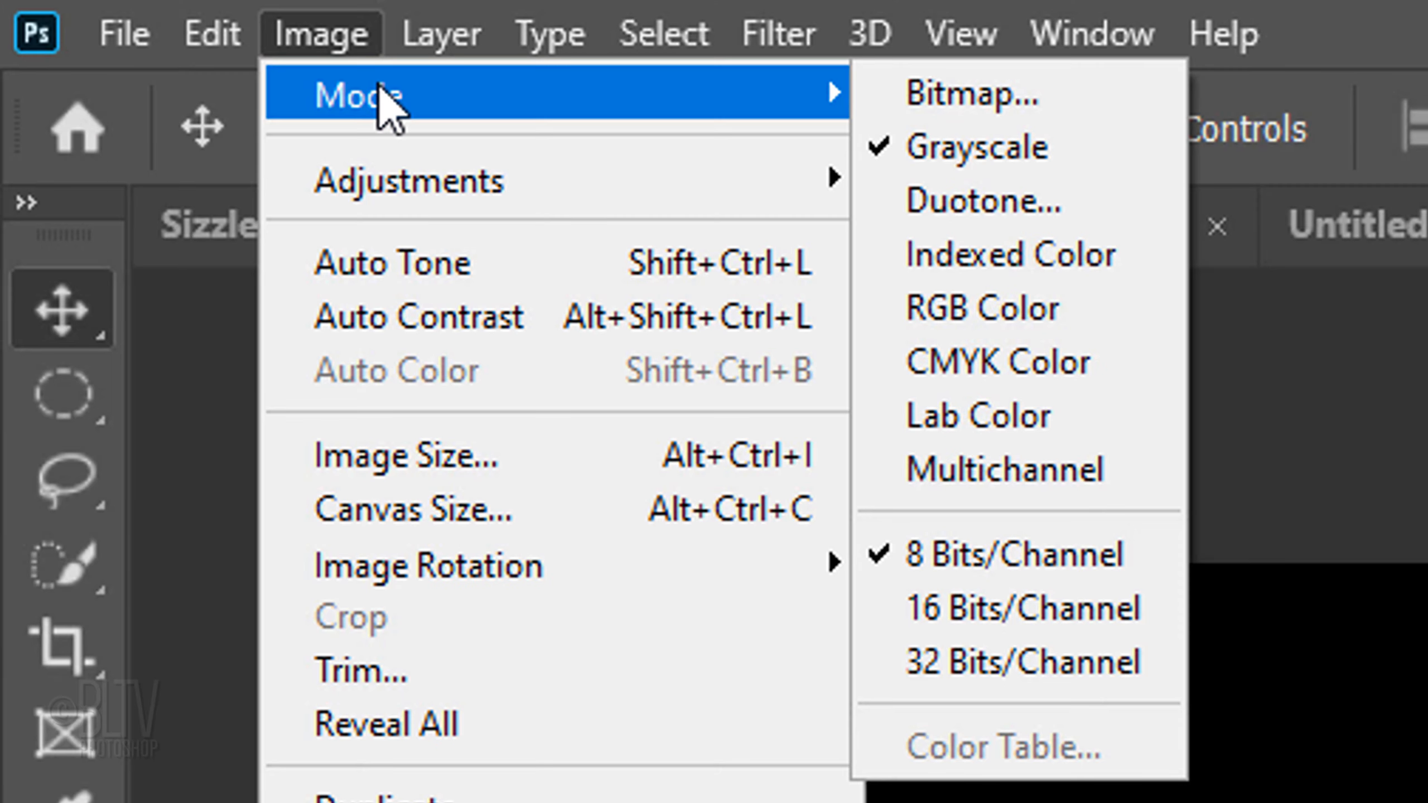
left_click(1023, 261)
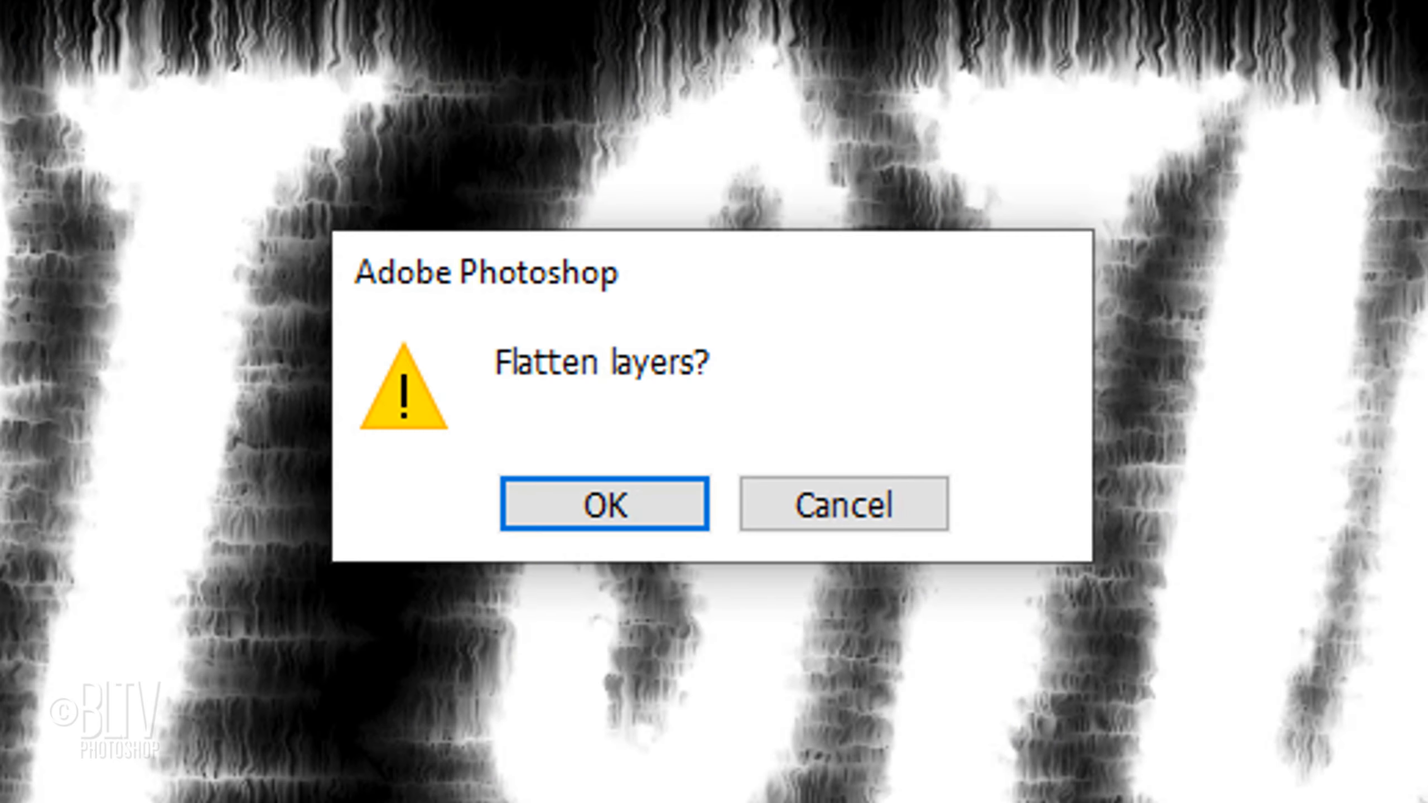
left_click(600, 509)
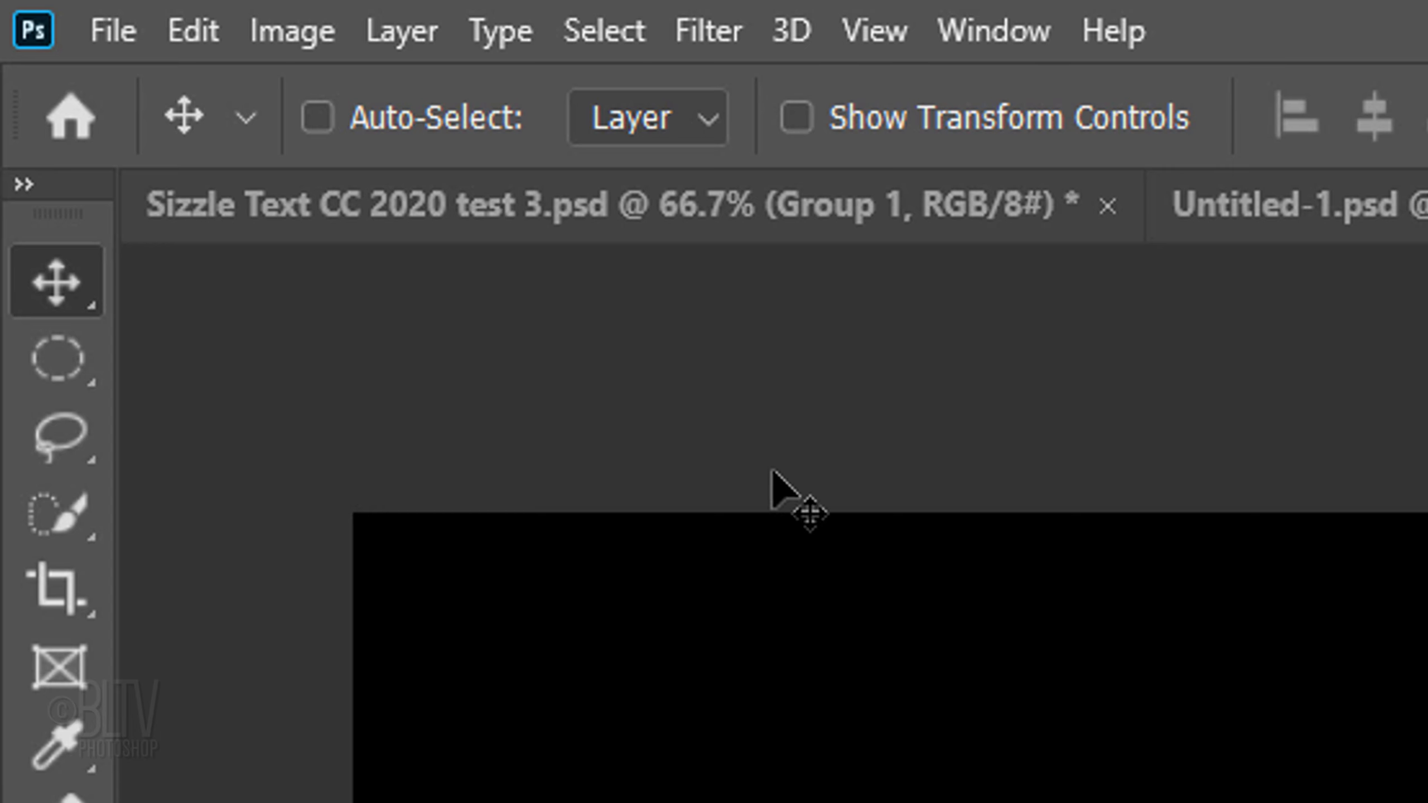
Step: Recolor the indexed text image with the Black Body color table
left_click(293, 34)
mouse_move(343, 104)
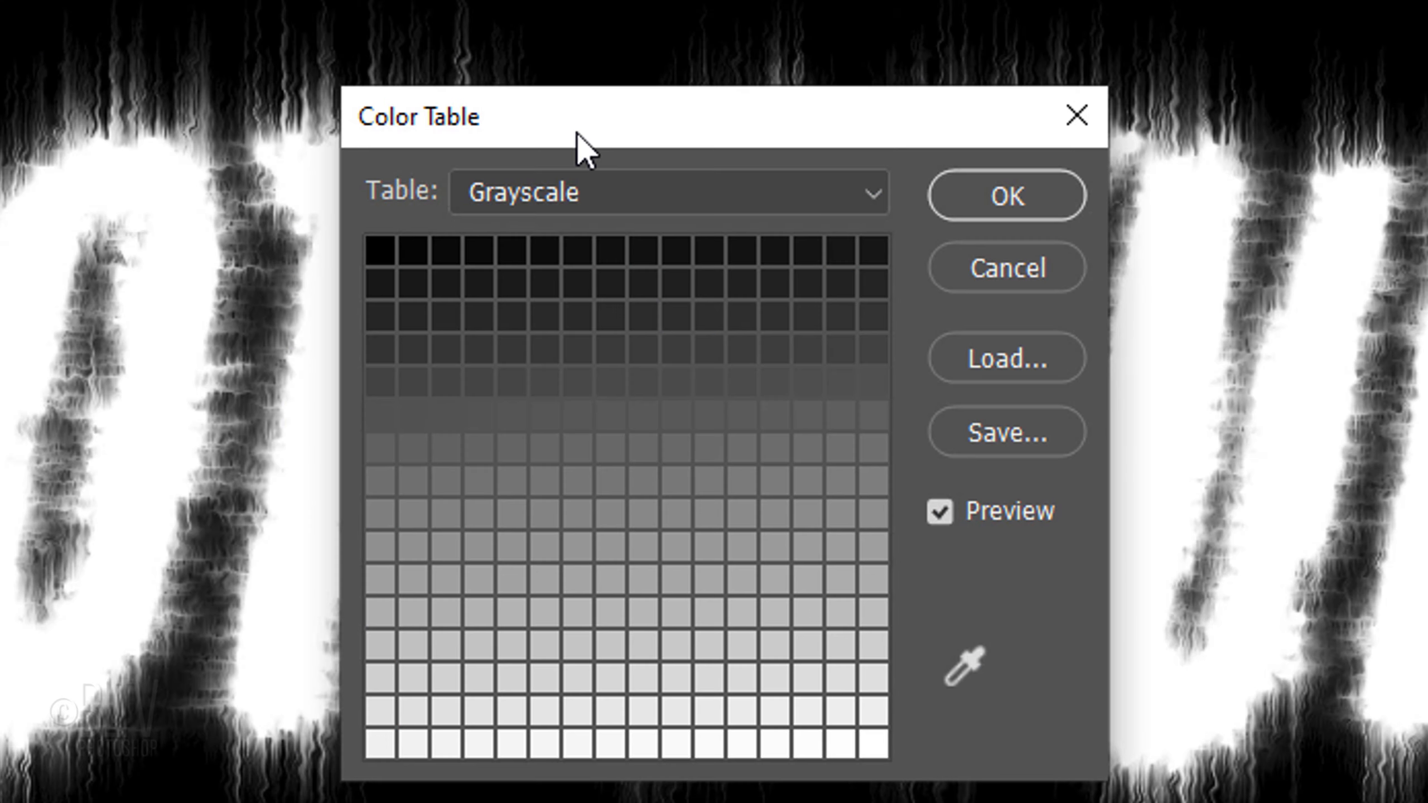
left_click(863, 194)
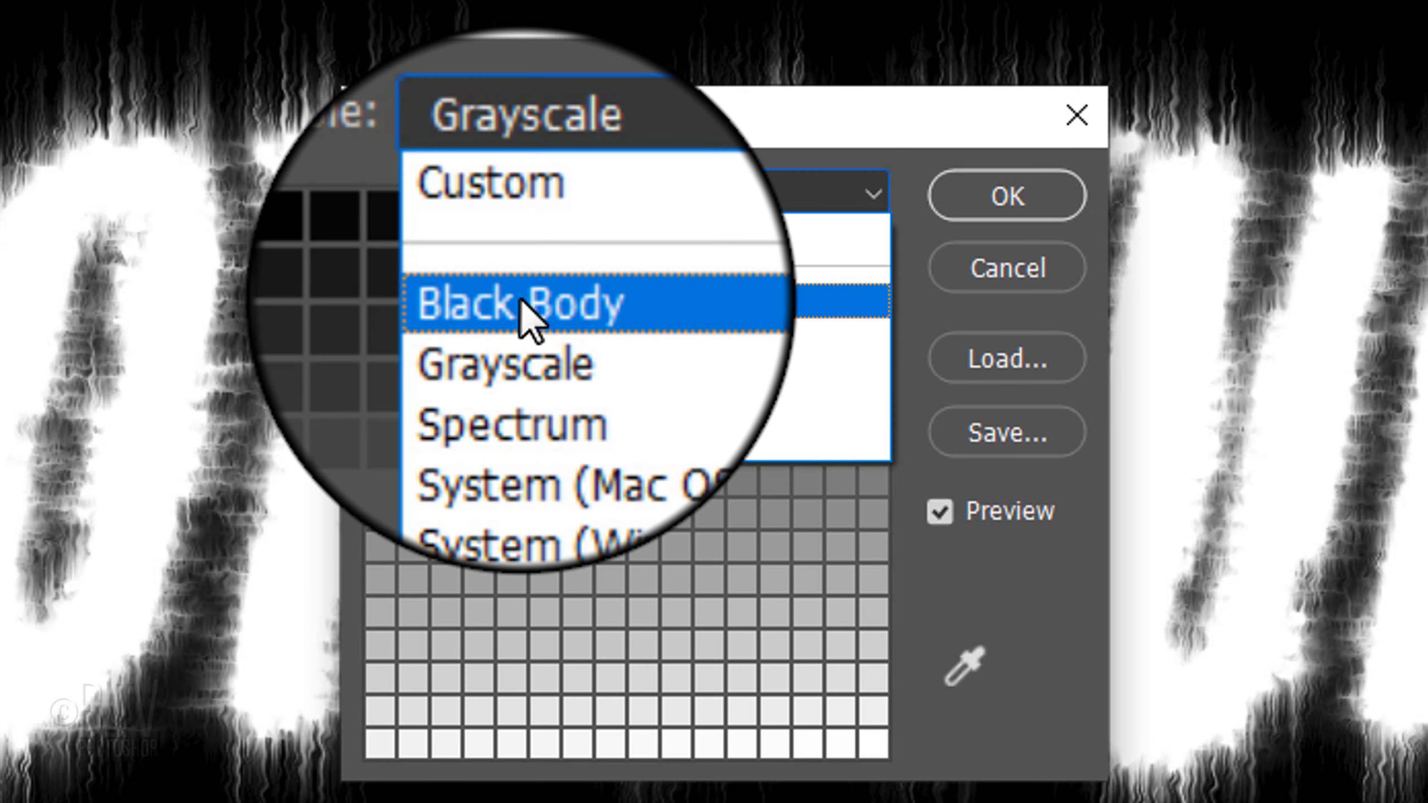
left_click(525, 307)
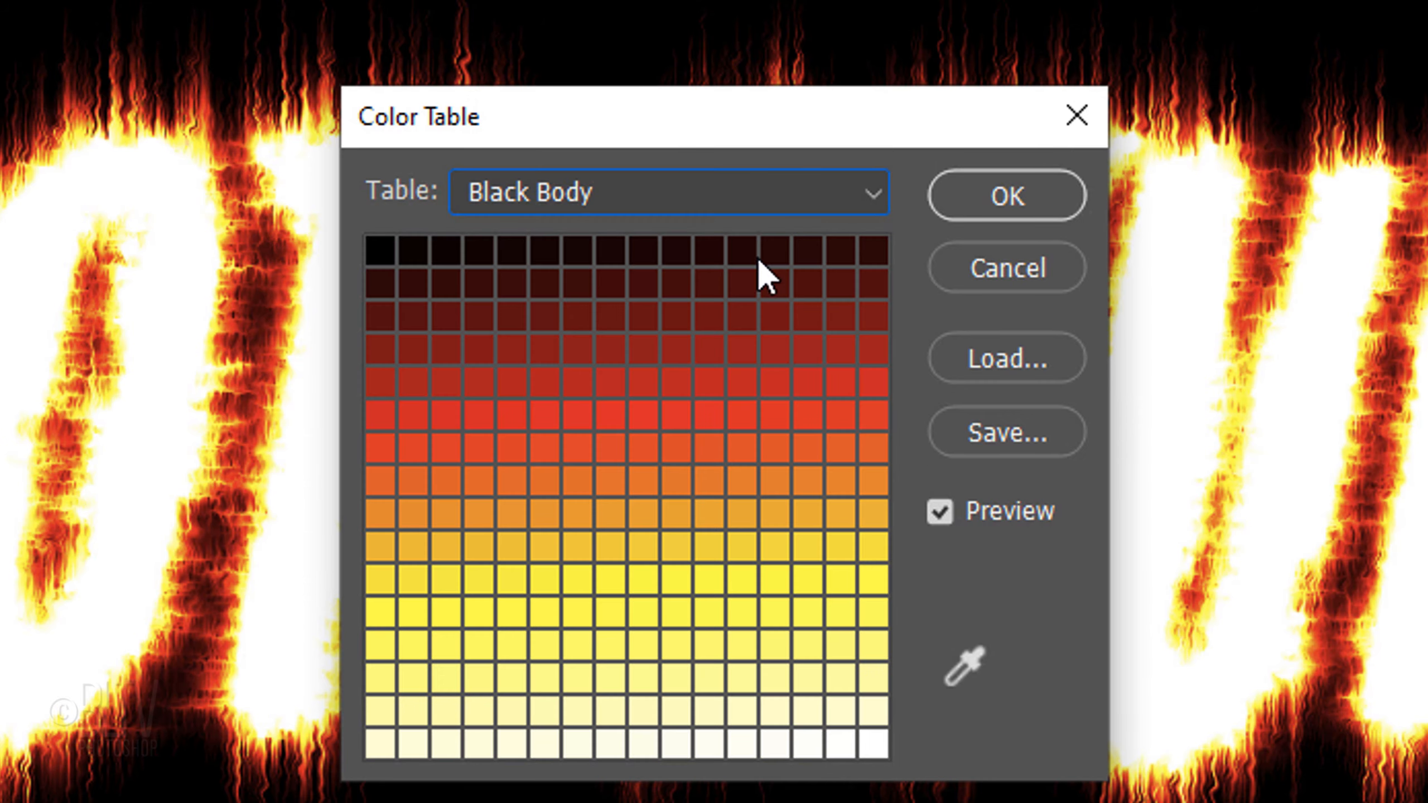
left_click(989, 198)
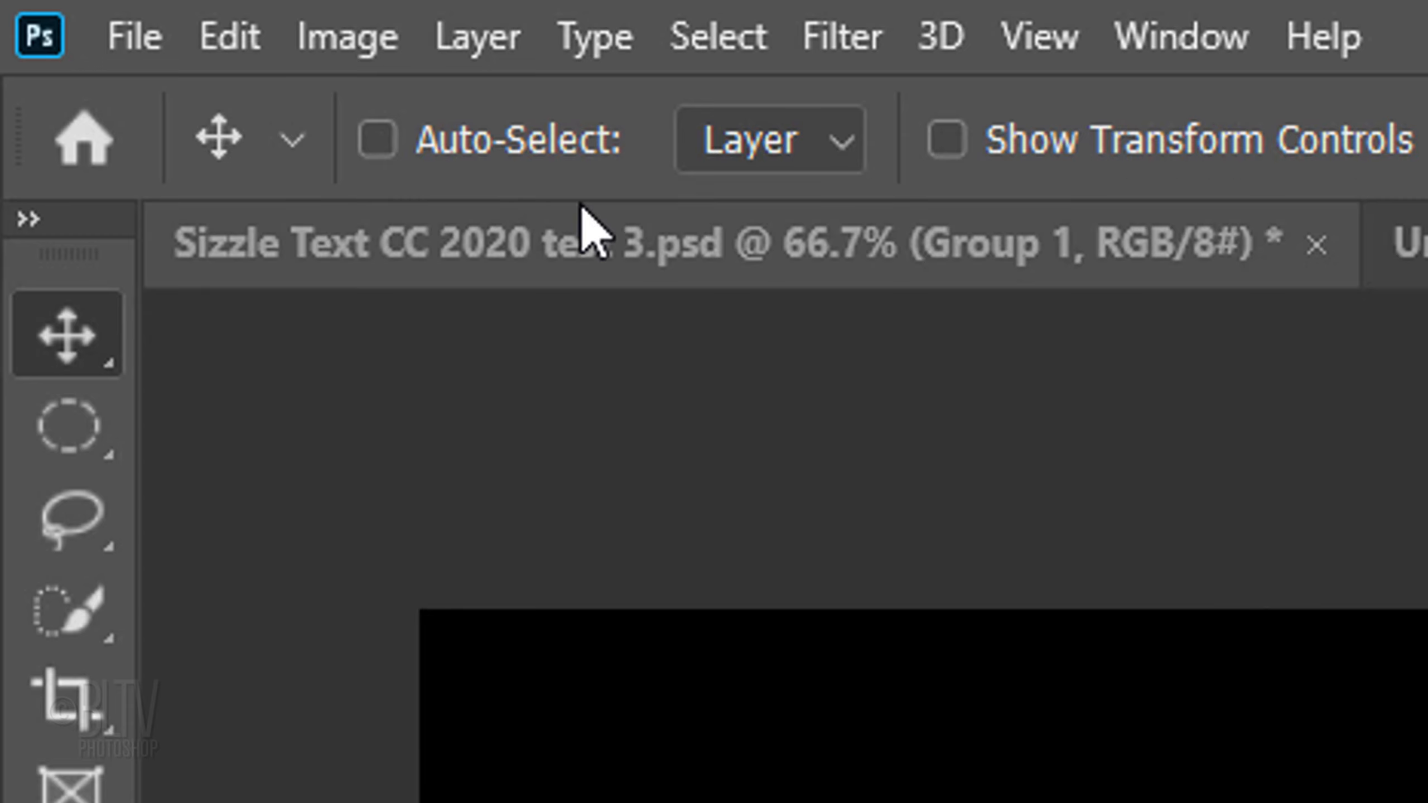
Step: Convert the color text document from Indexed Color to RGB Color mode
left_click(354, 43)
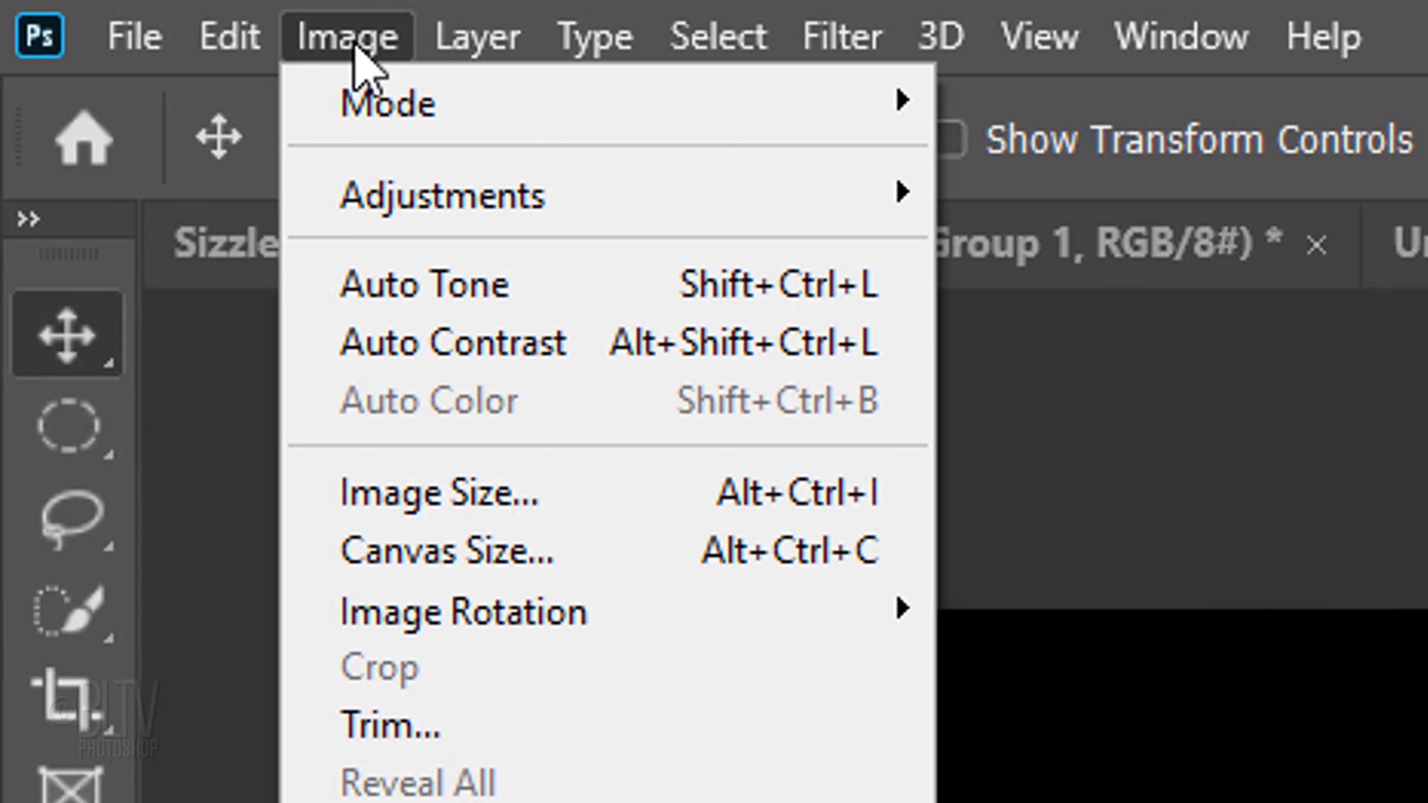
mouse_move(385, 86)
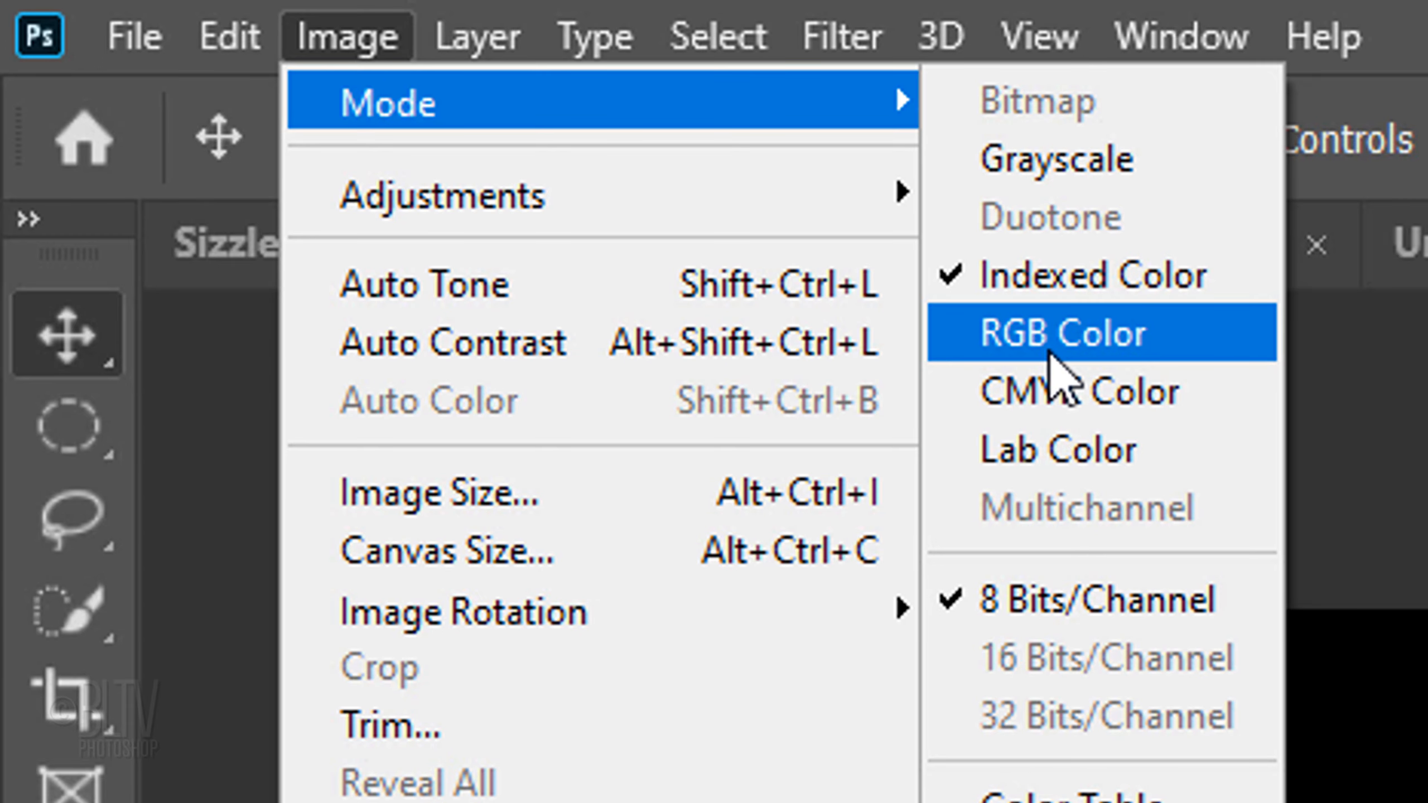
left_click(1050, 352)
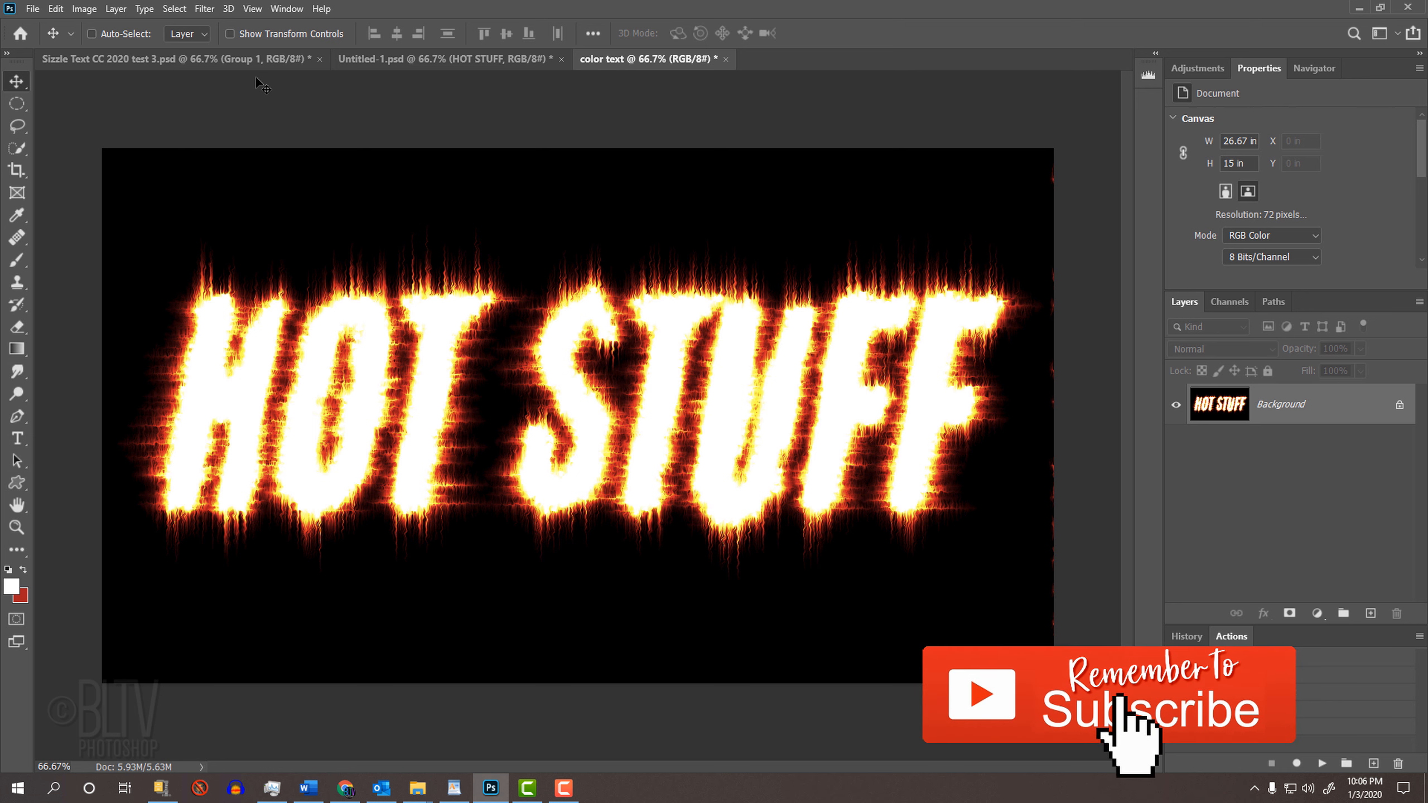
Step: Copy the entire fiery text image and paste it into the Untitled-1.psd document
key("ctrl+a")
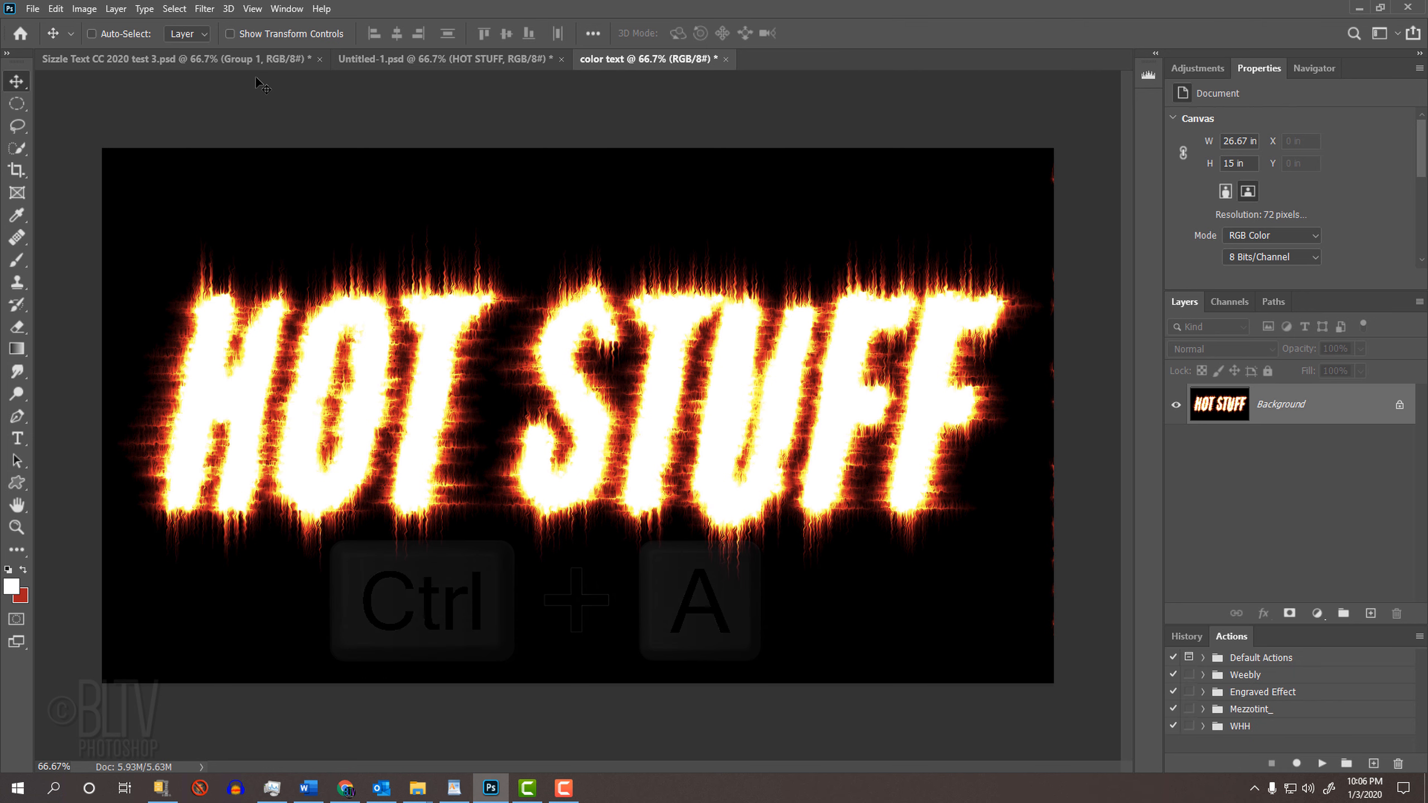
key("ctrl+c")
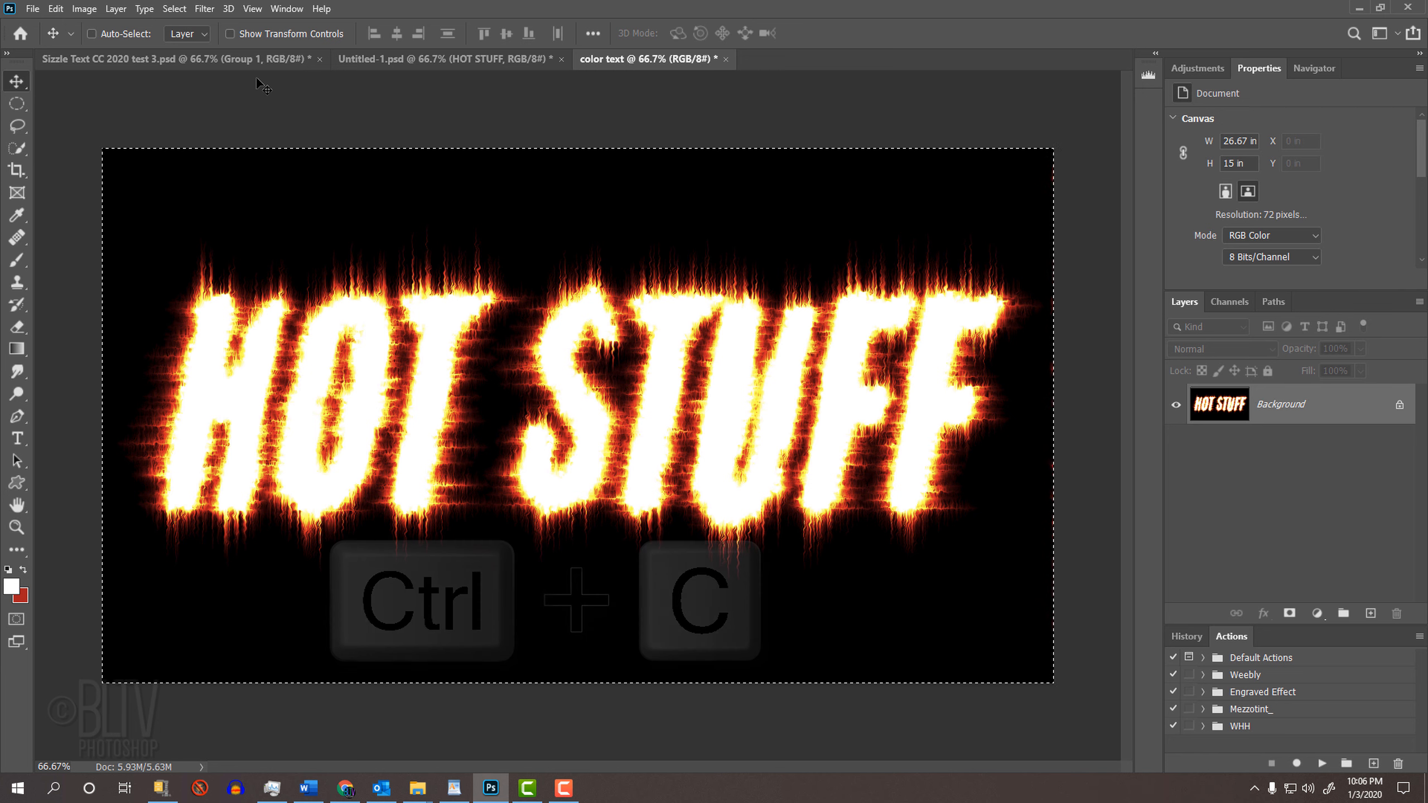
left_click(411, 59)
key("ctrl+v")
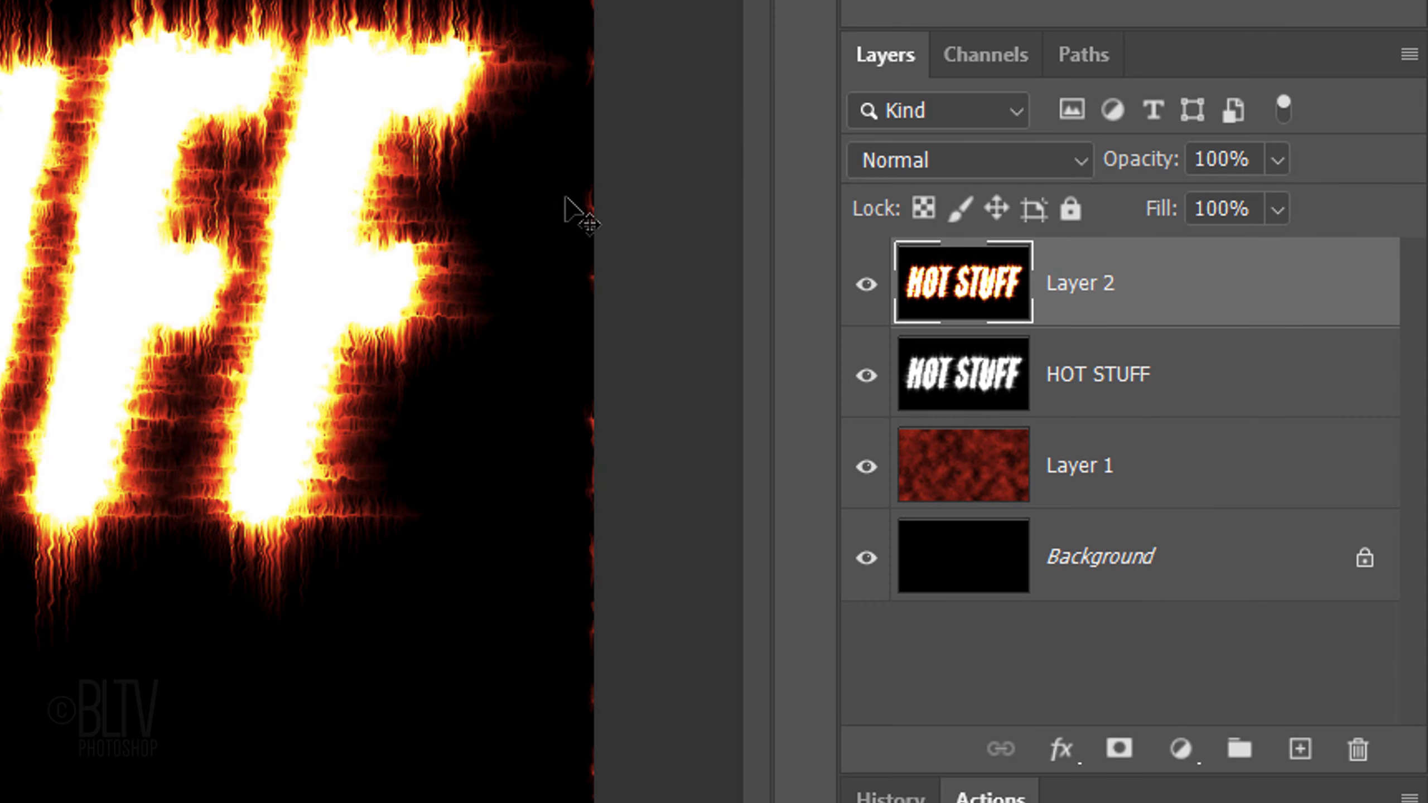
Step: Delete the black-and-white HOT STUFF layer and set the blend mode of the fiery text layer to Screen
left_click(1222, 452)
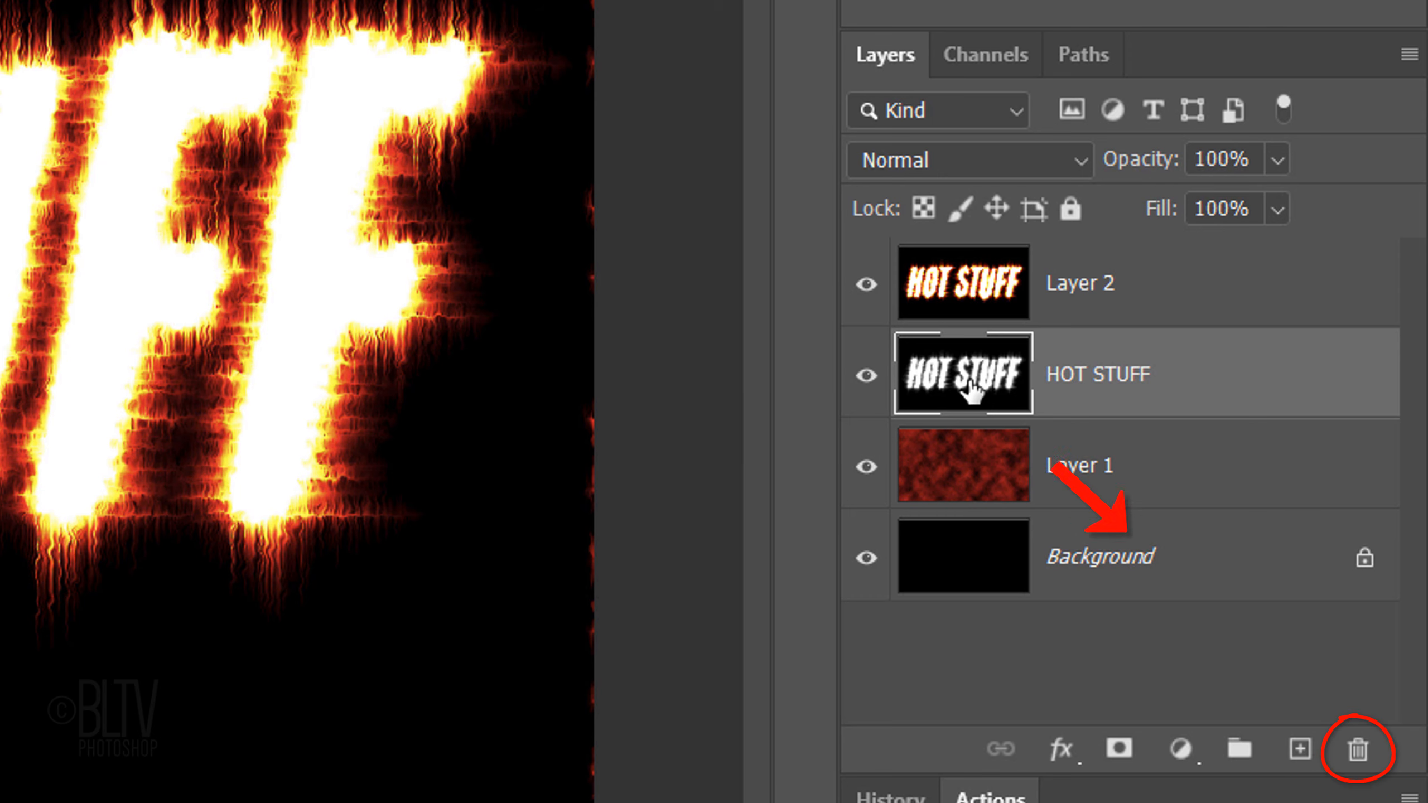
key("Delete")
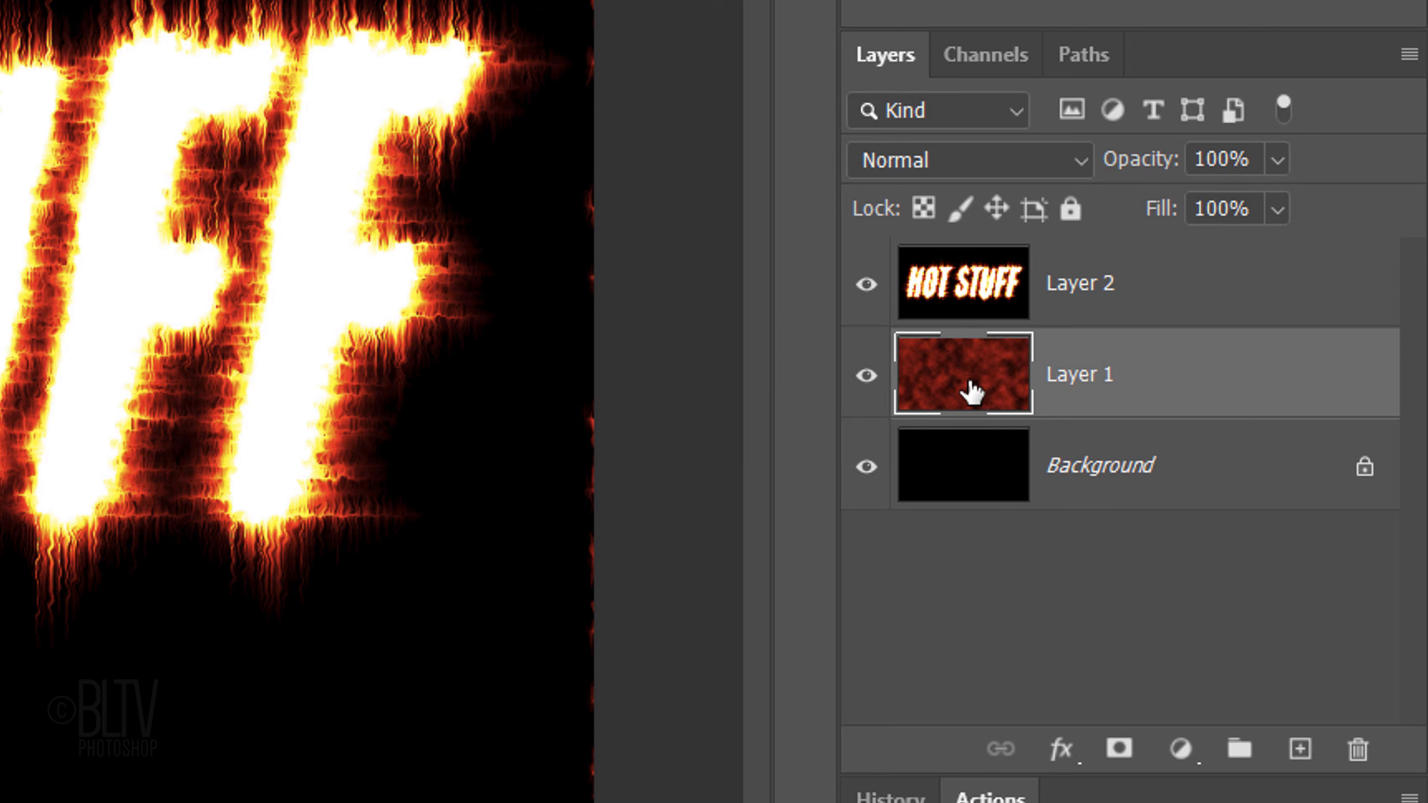
left_click(959, 296)
left_click(951, 169)
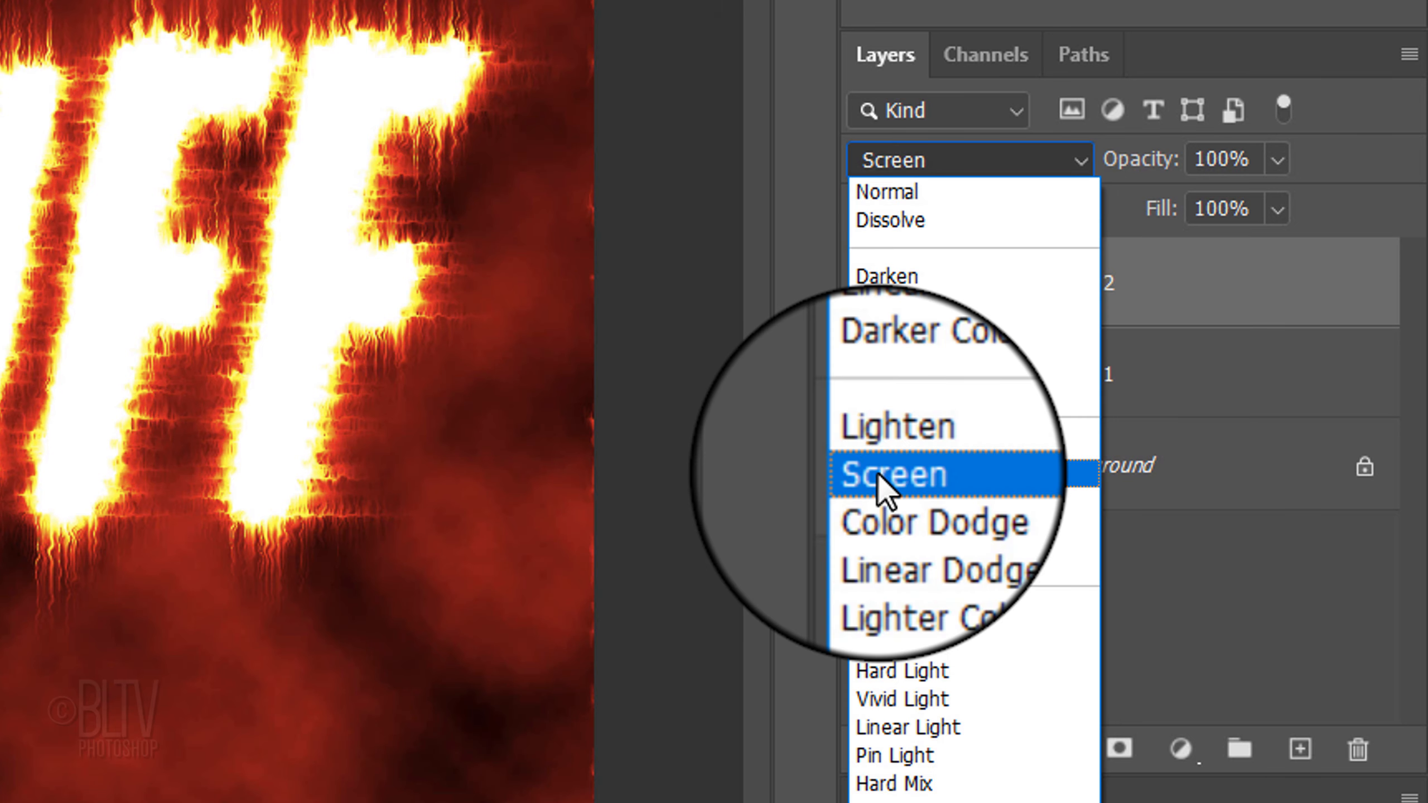
left_click(880, 474)
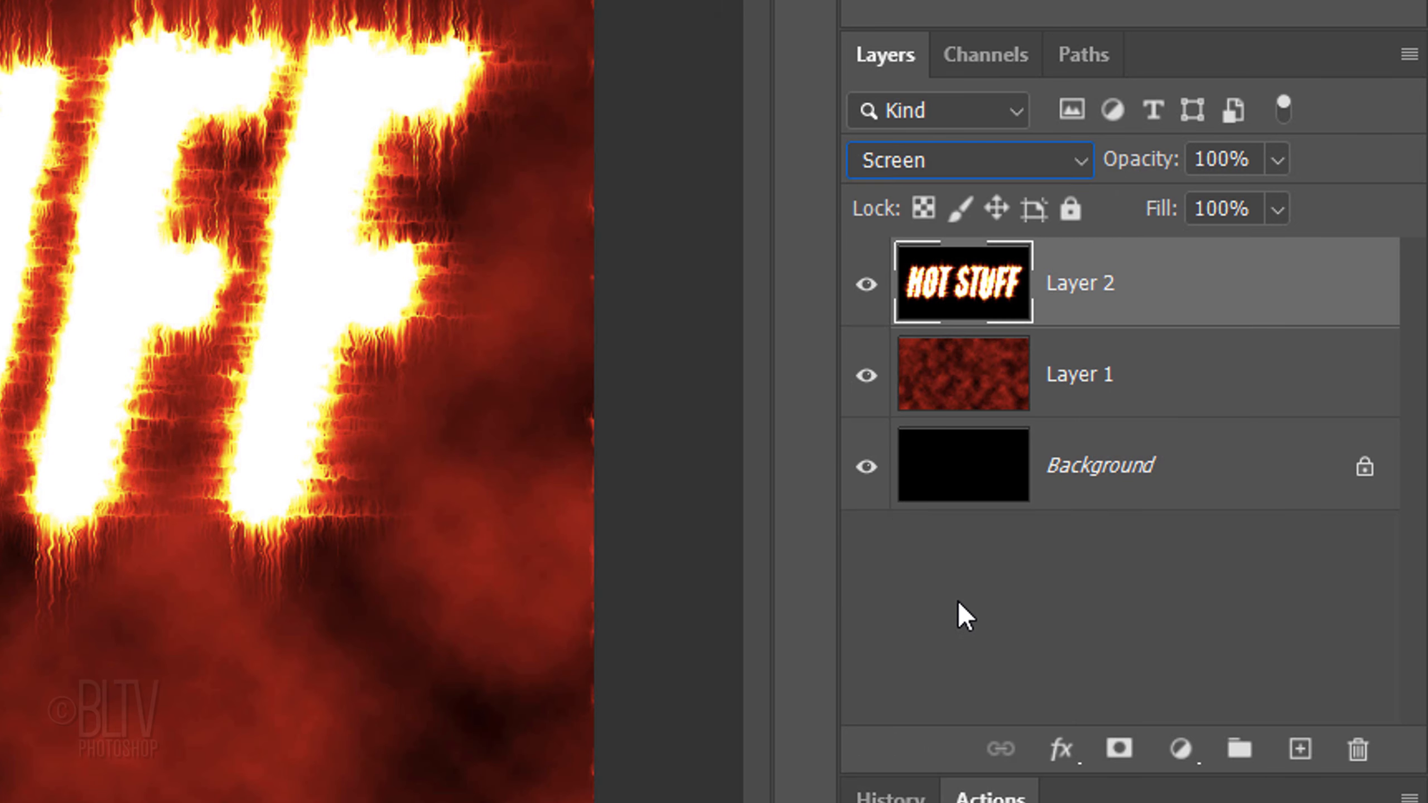
Step: Add a new empty layer above Layer 2 and load the Blue channel as a selection
left_click(1300, 749)
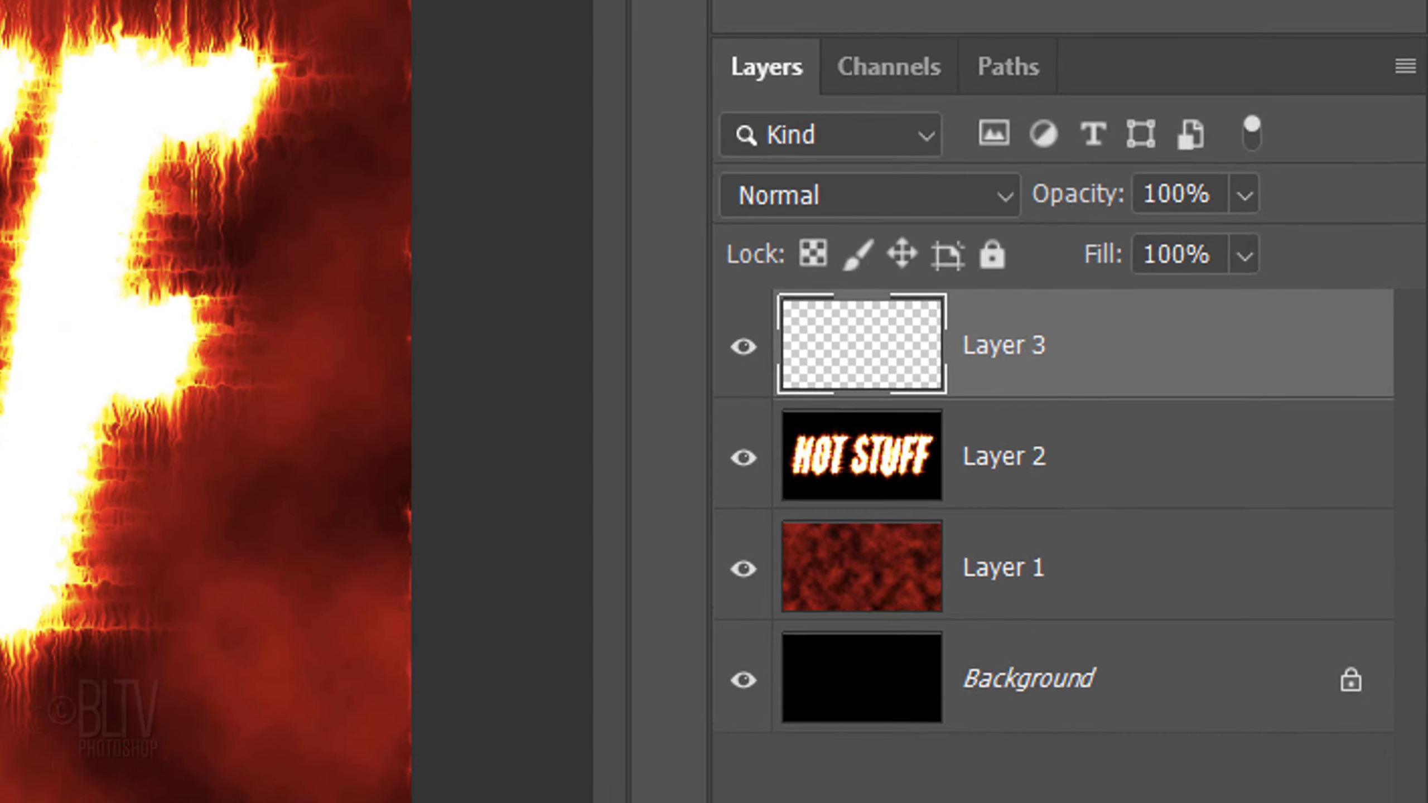
left_click(882, 69)
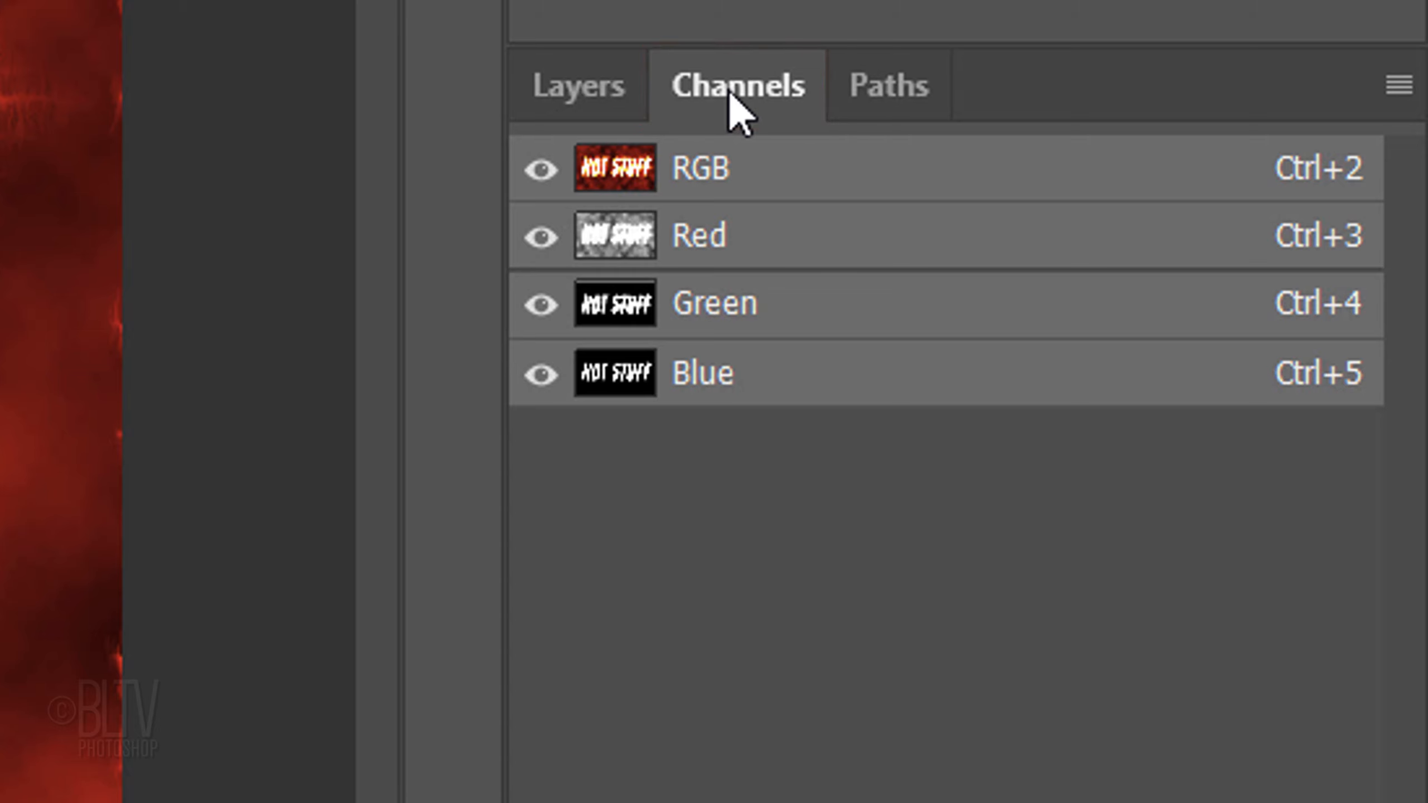
left_click(610, 378, "ctrl")
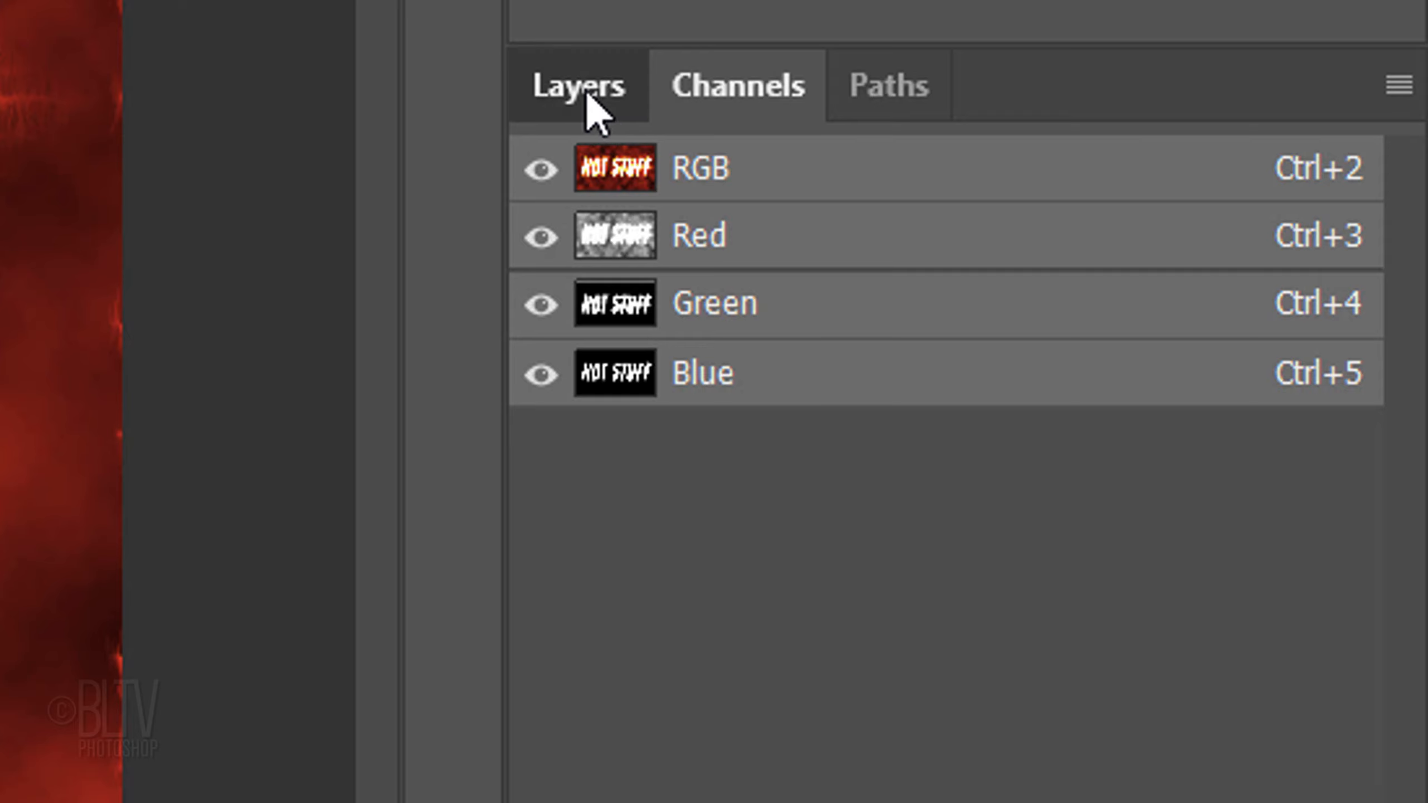
left_click(587, 92)
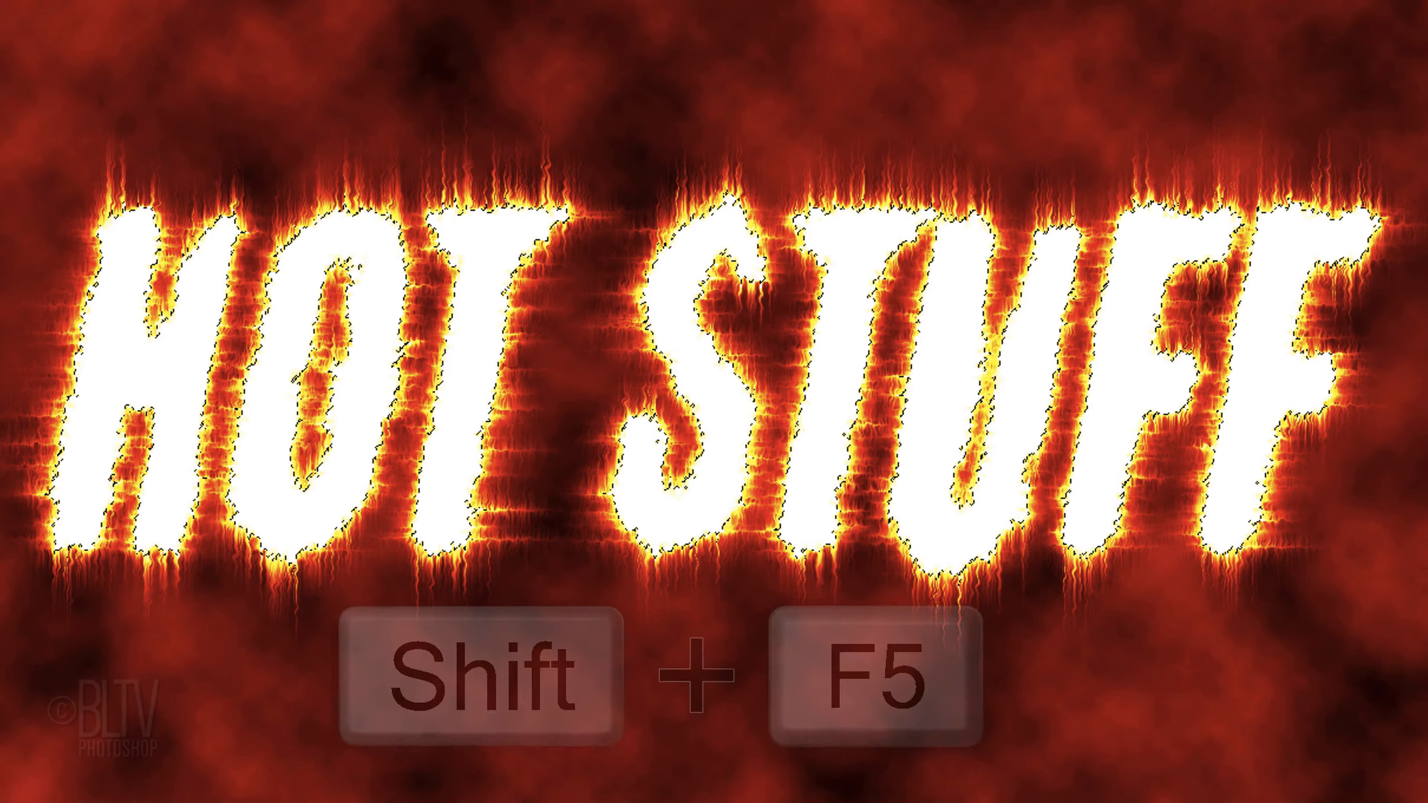
Step: Fill the text selection on Layer 3 with Black in Normal mode at 100% opacity, and deselect
key("shift+F5")
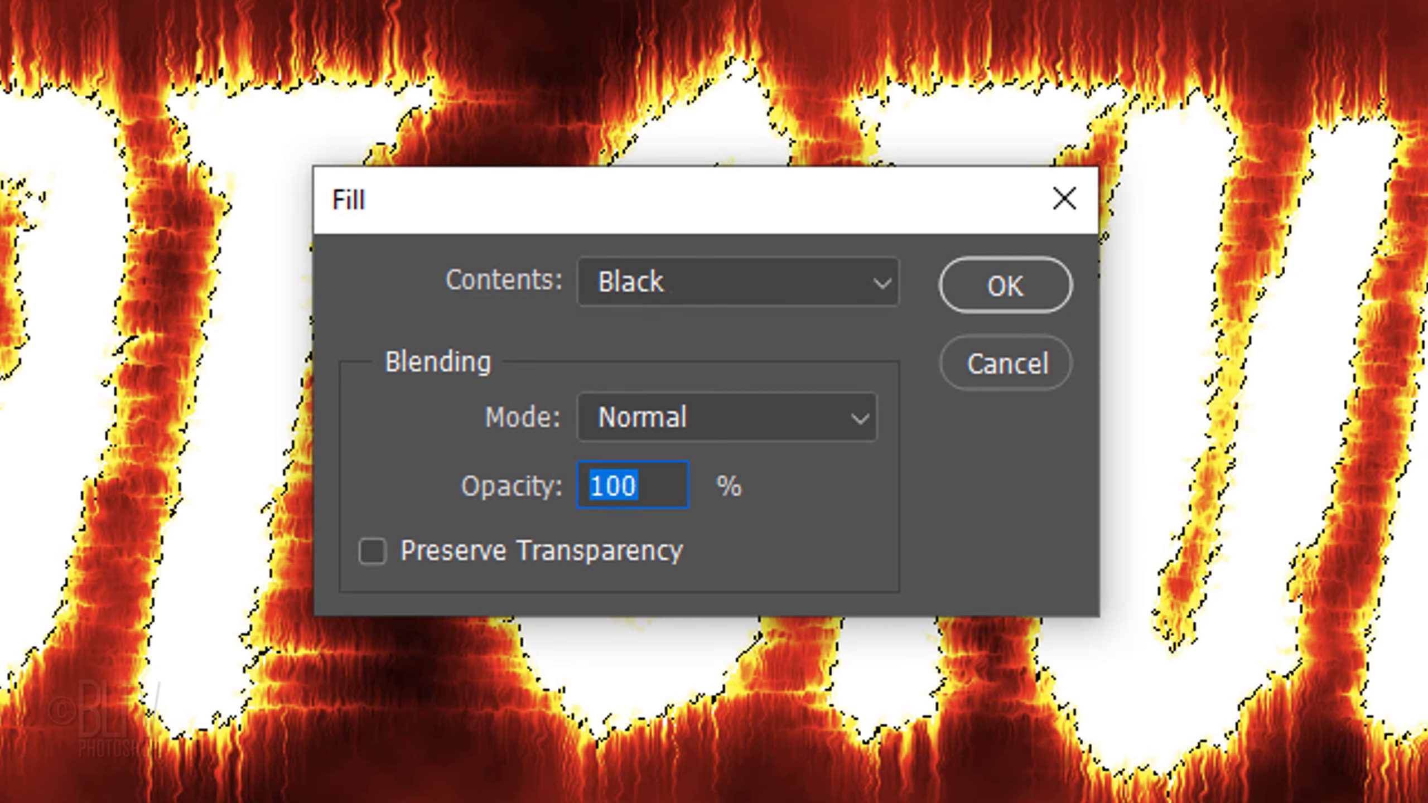
key("Return")
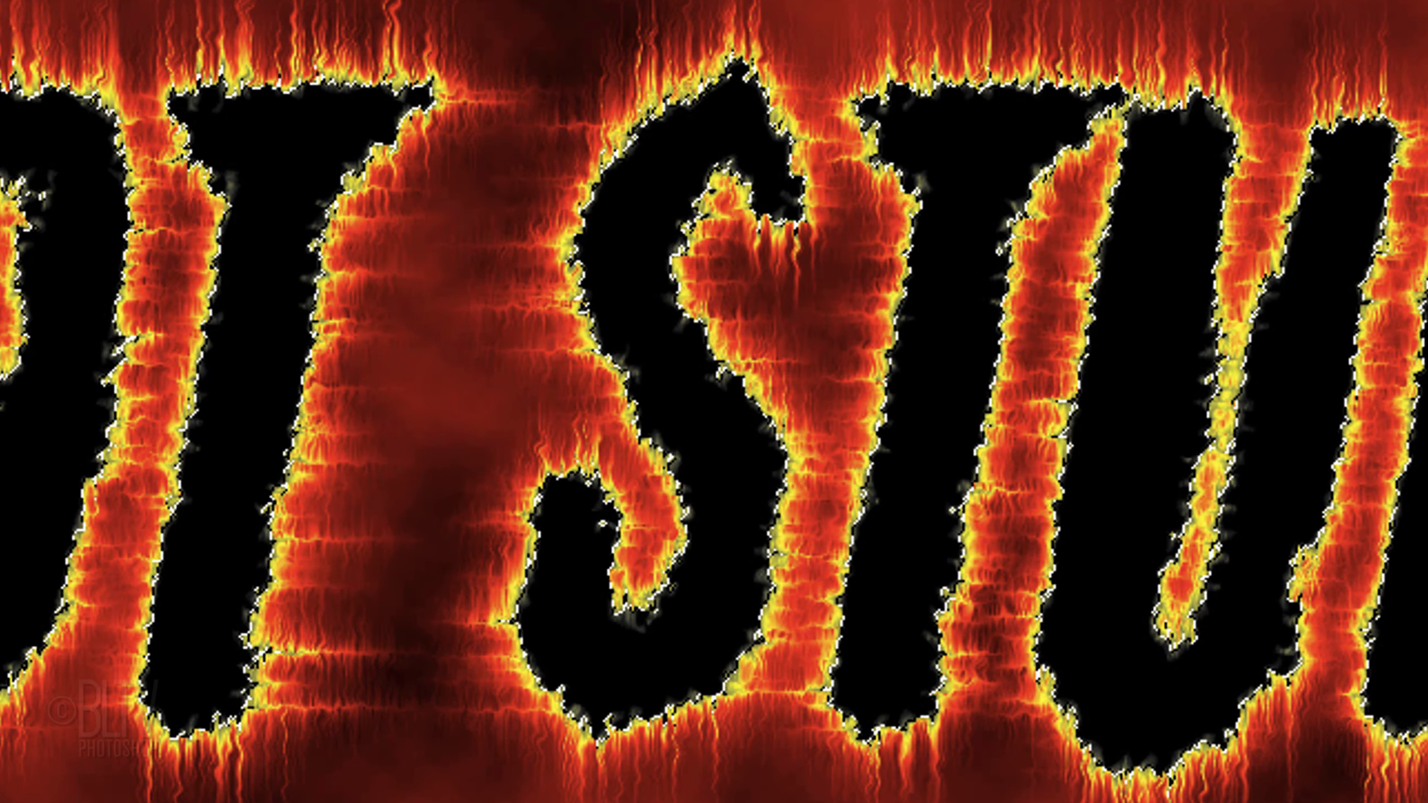
key("ctrl+d")
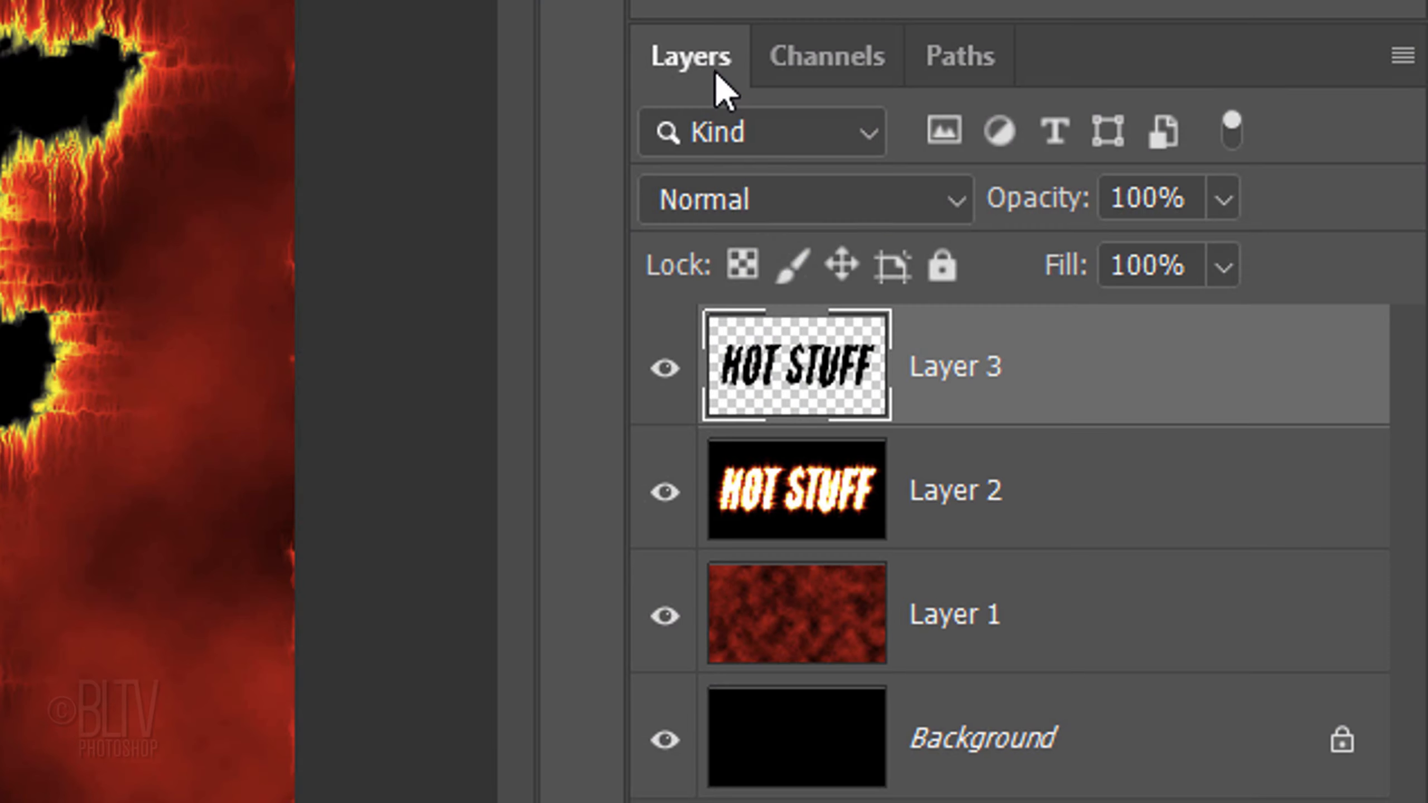
Step: Add an Inner Glow to Layer 3 in red (ff0000) with a size of 40 px
double_click(797, 372)
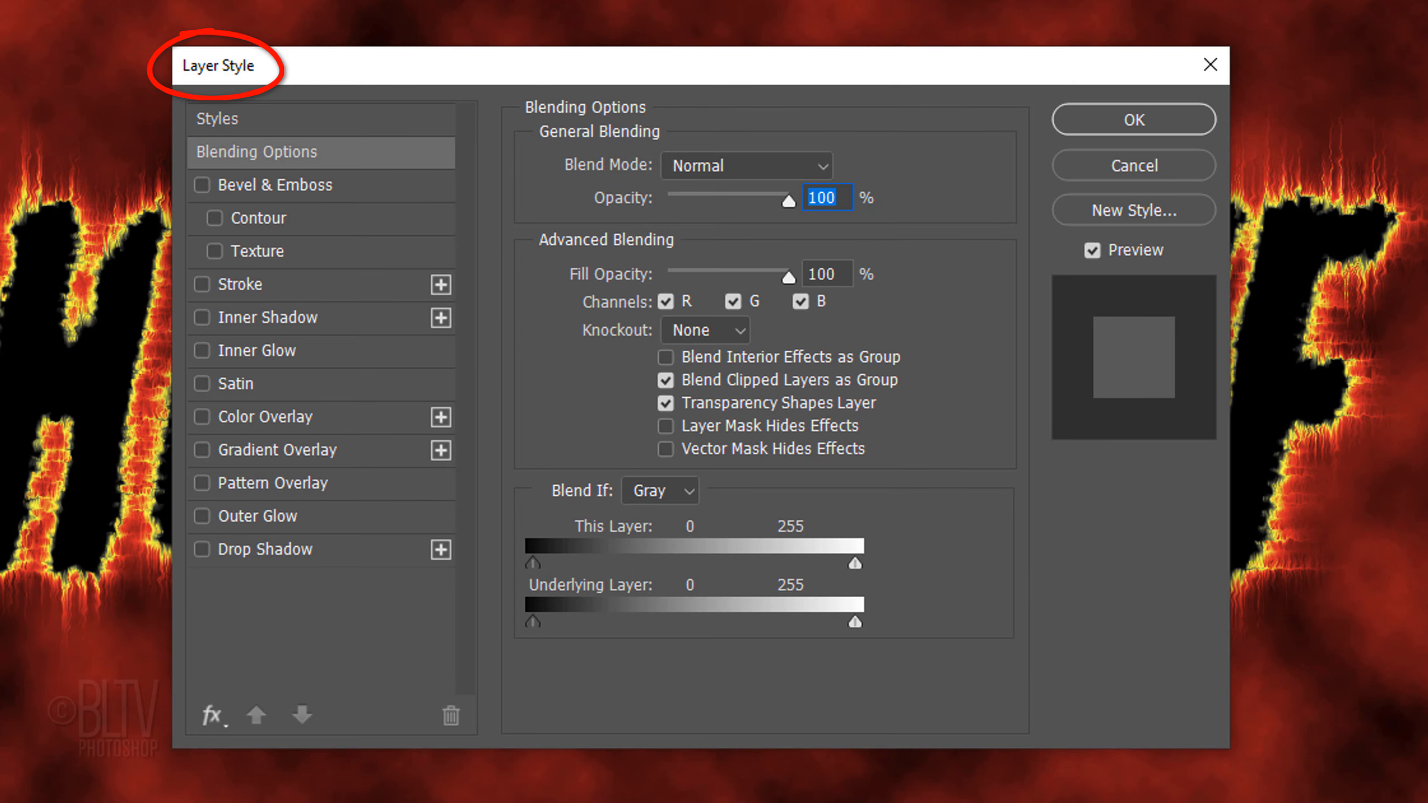
left_click(254, 351)
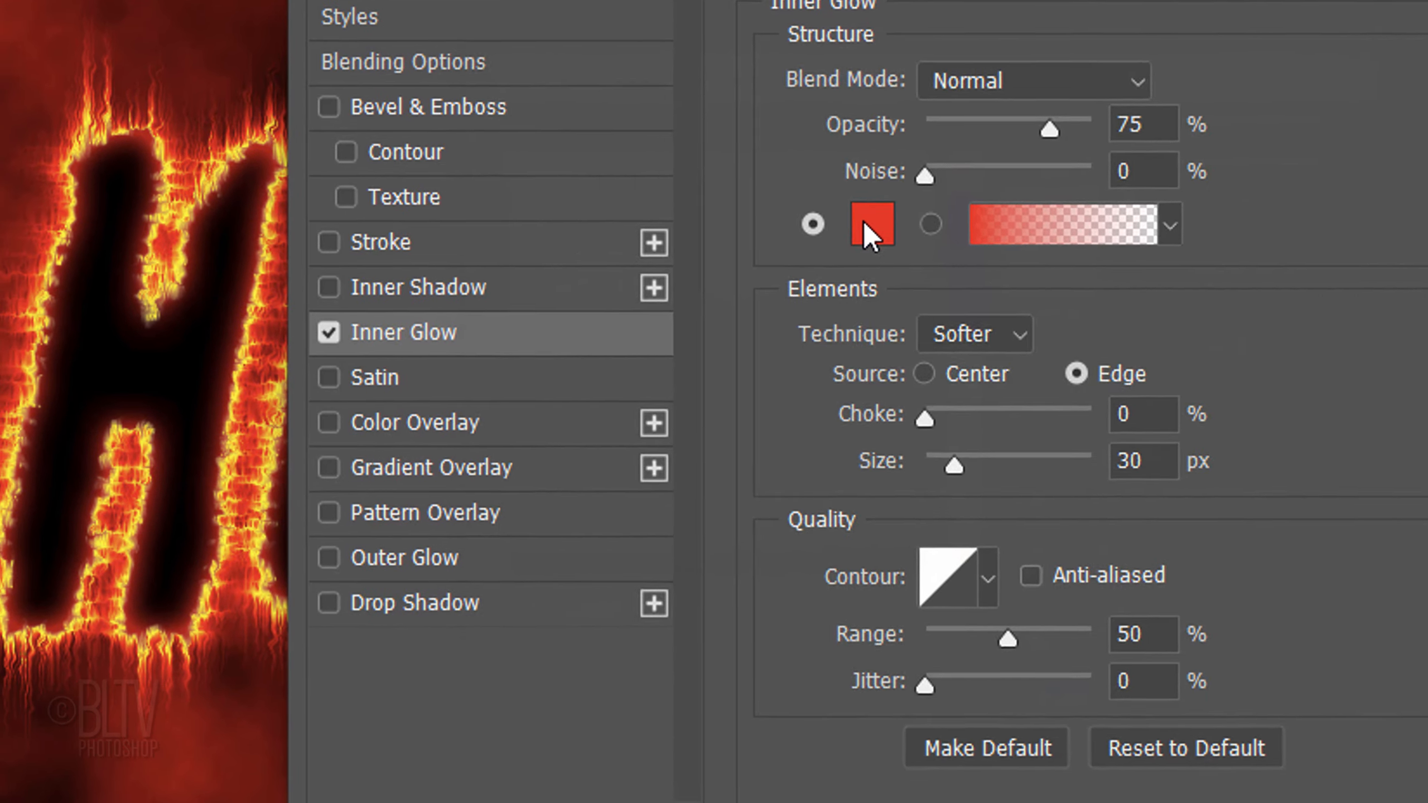
left_click(864, 221)
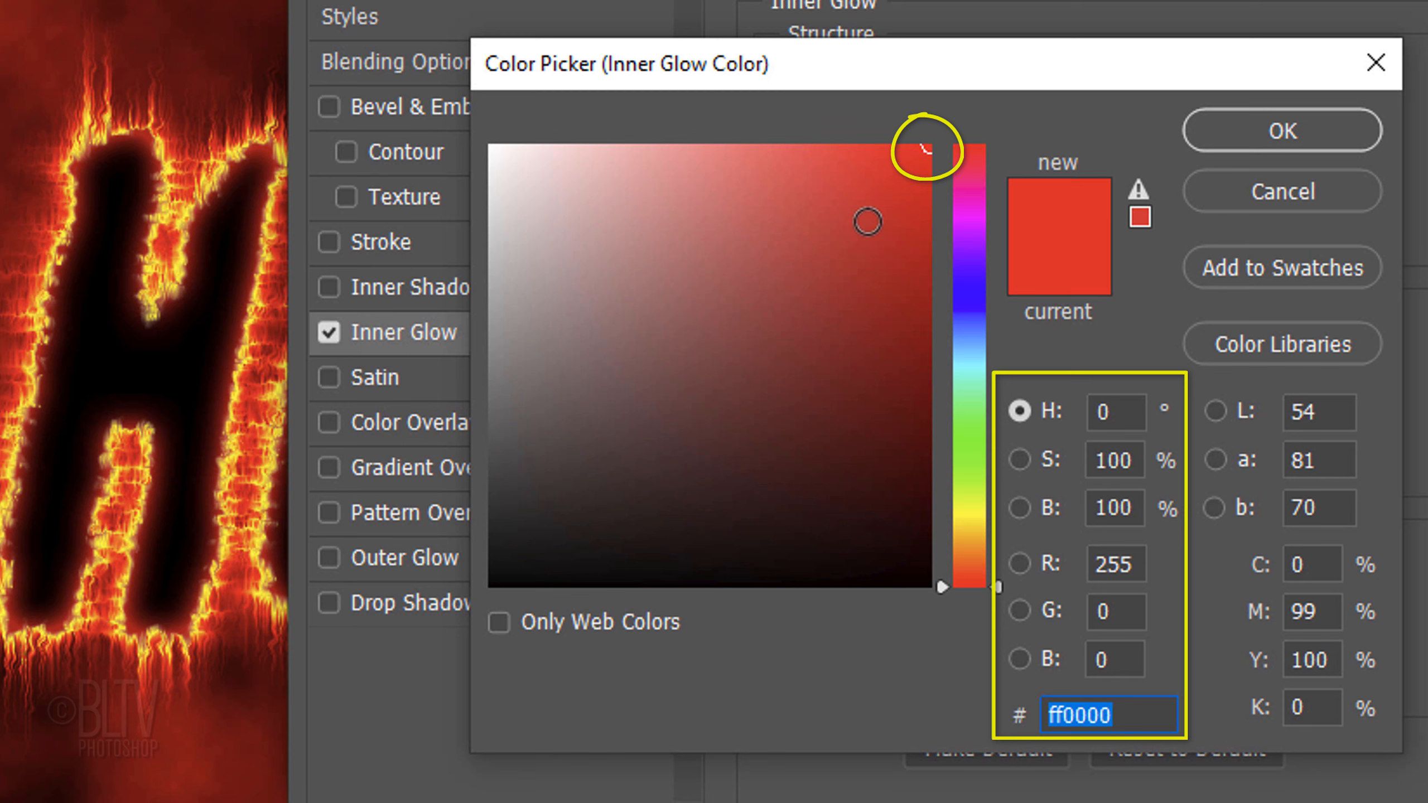
left_click(1264, 128)
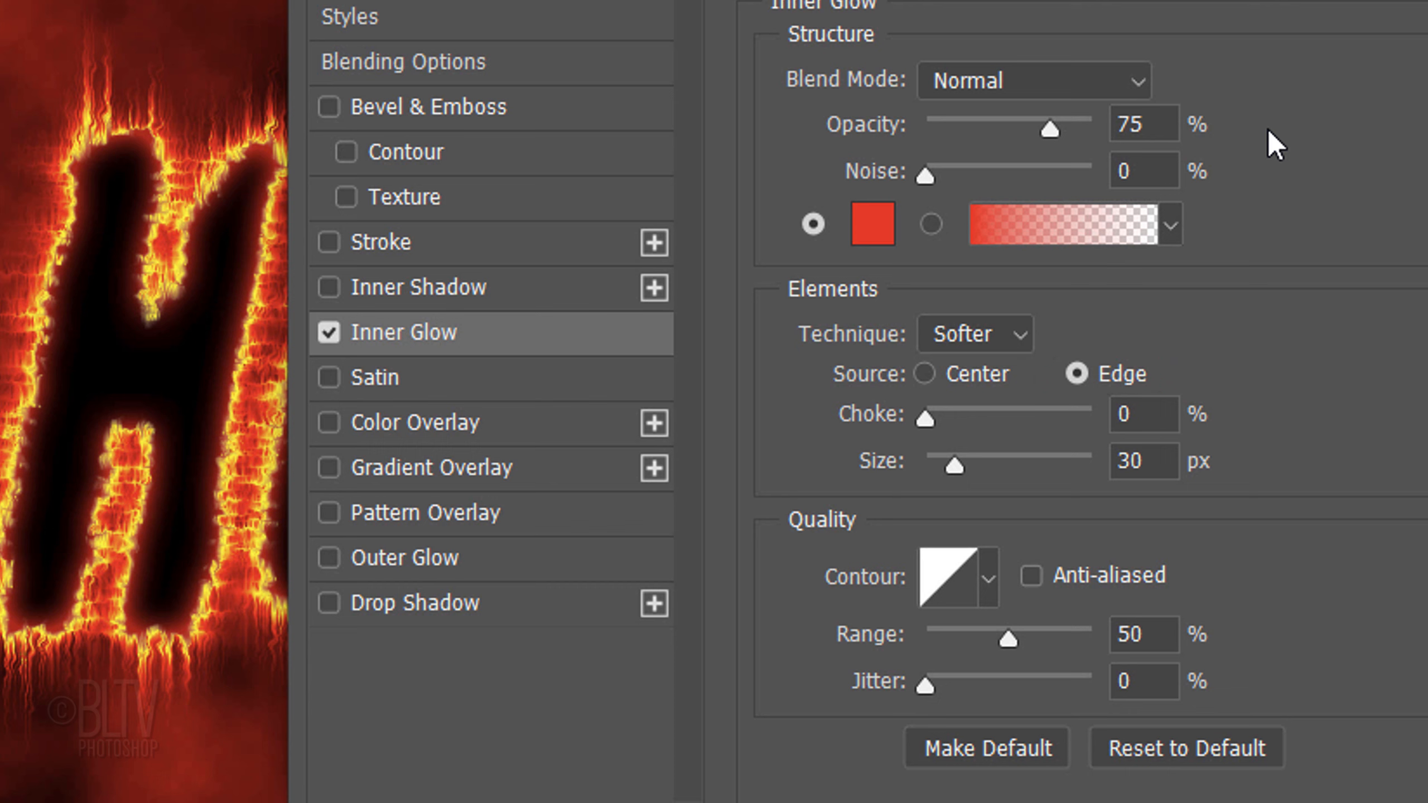
left_click_drag(1145, 464, 813, 372)
key("shift+Up")
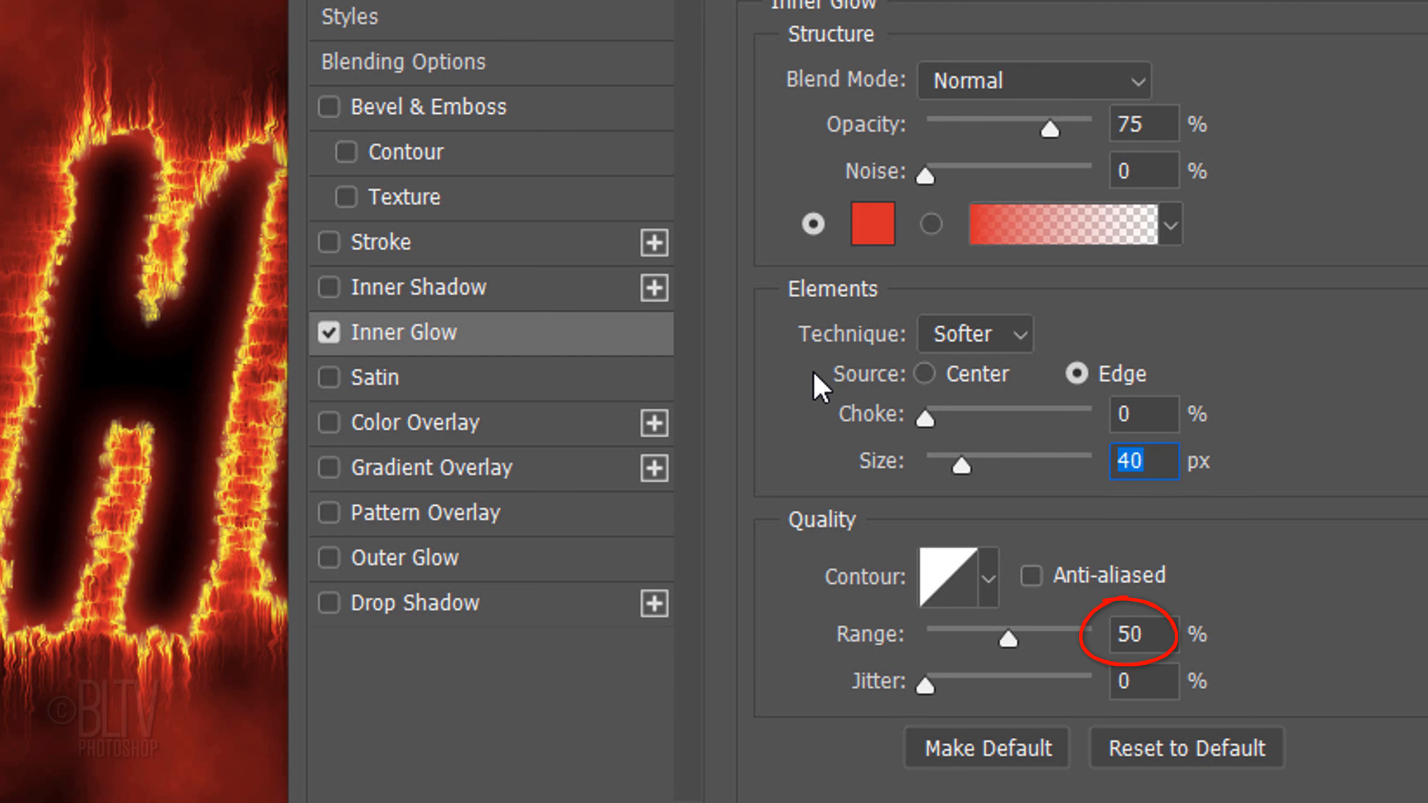
Step: Add a red Outer Glow to Layer 3 in Dissolve mode at 20% opacity with a size of 120 px, and apply the style
left_click(396, 556)
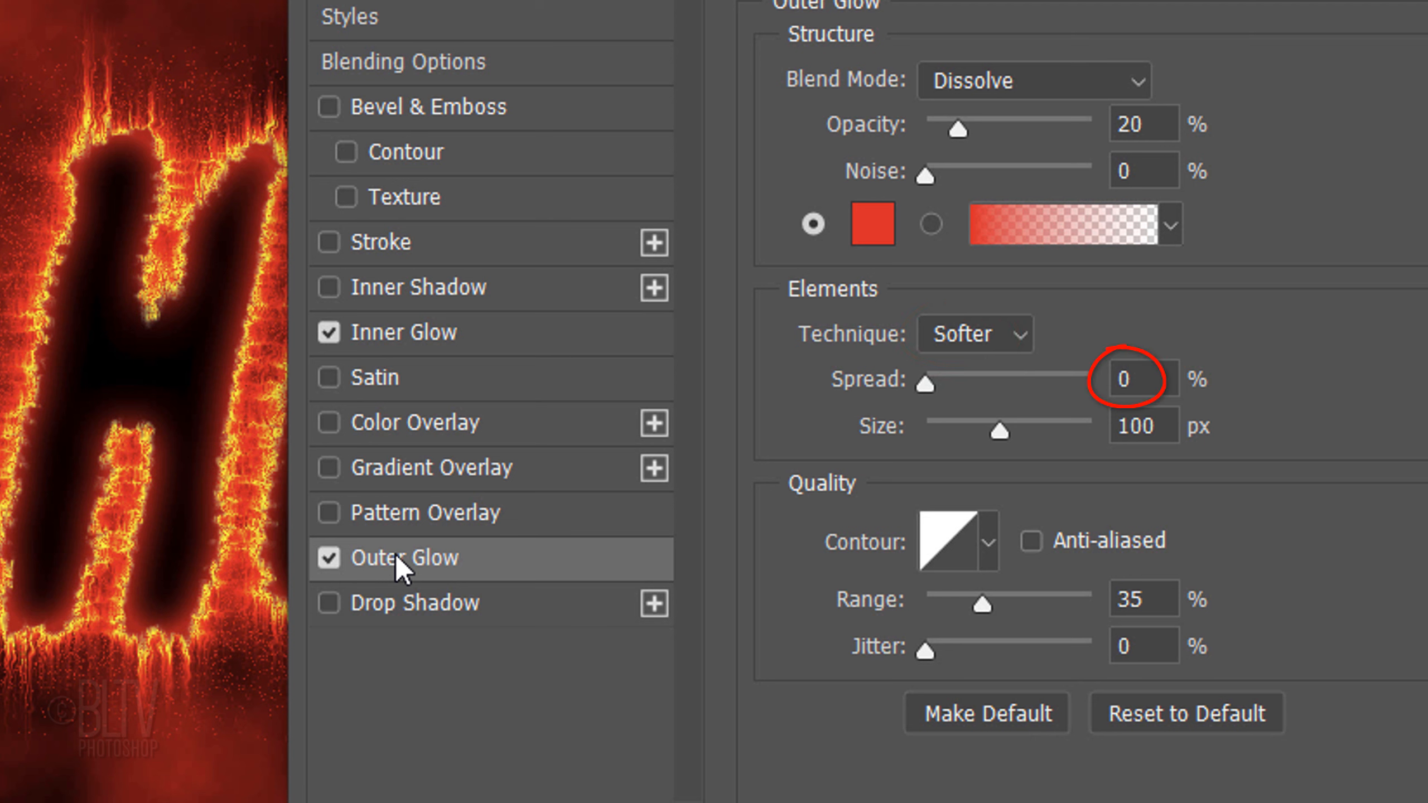
double_click(1112, 428)
type("1")
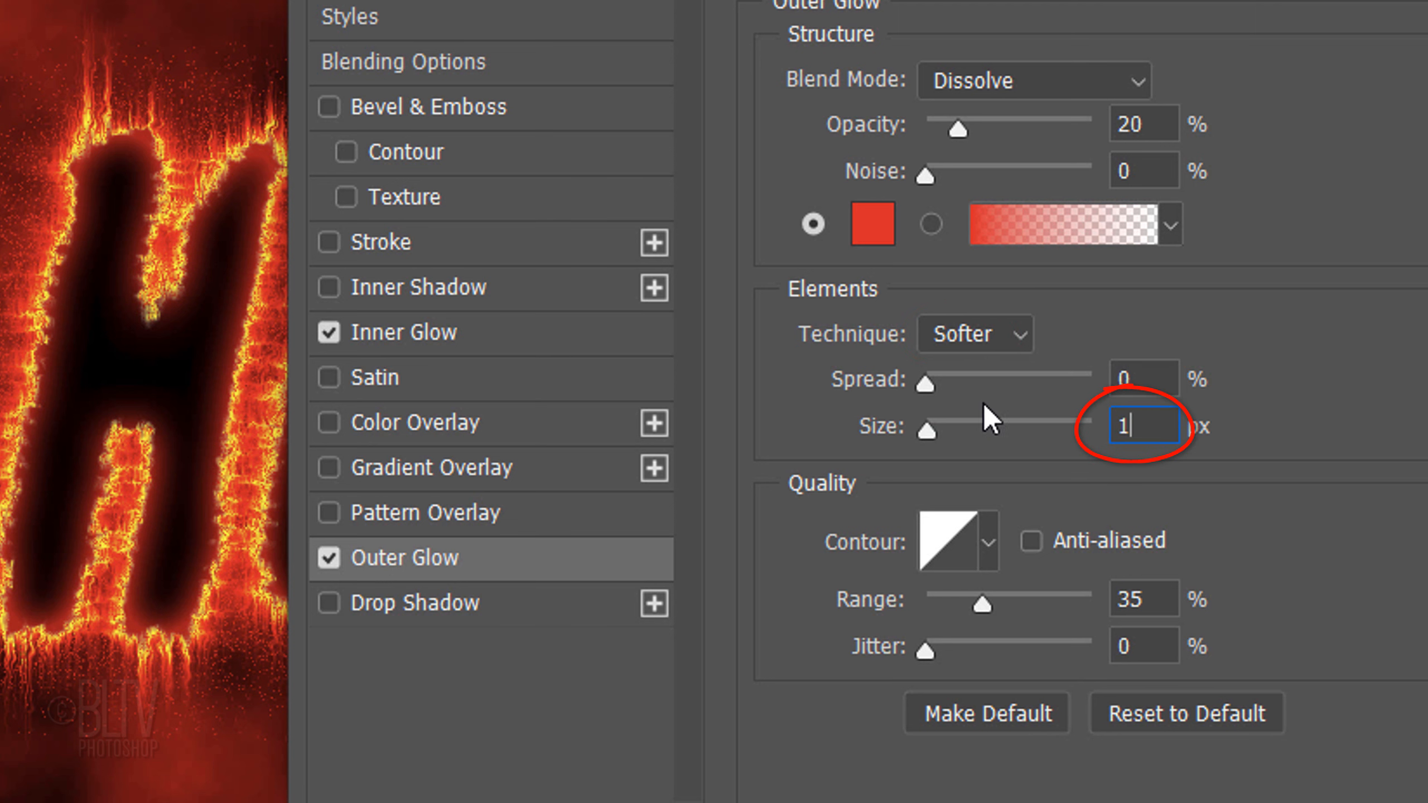
type("20")
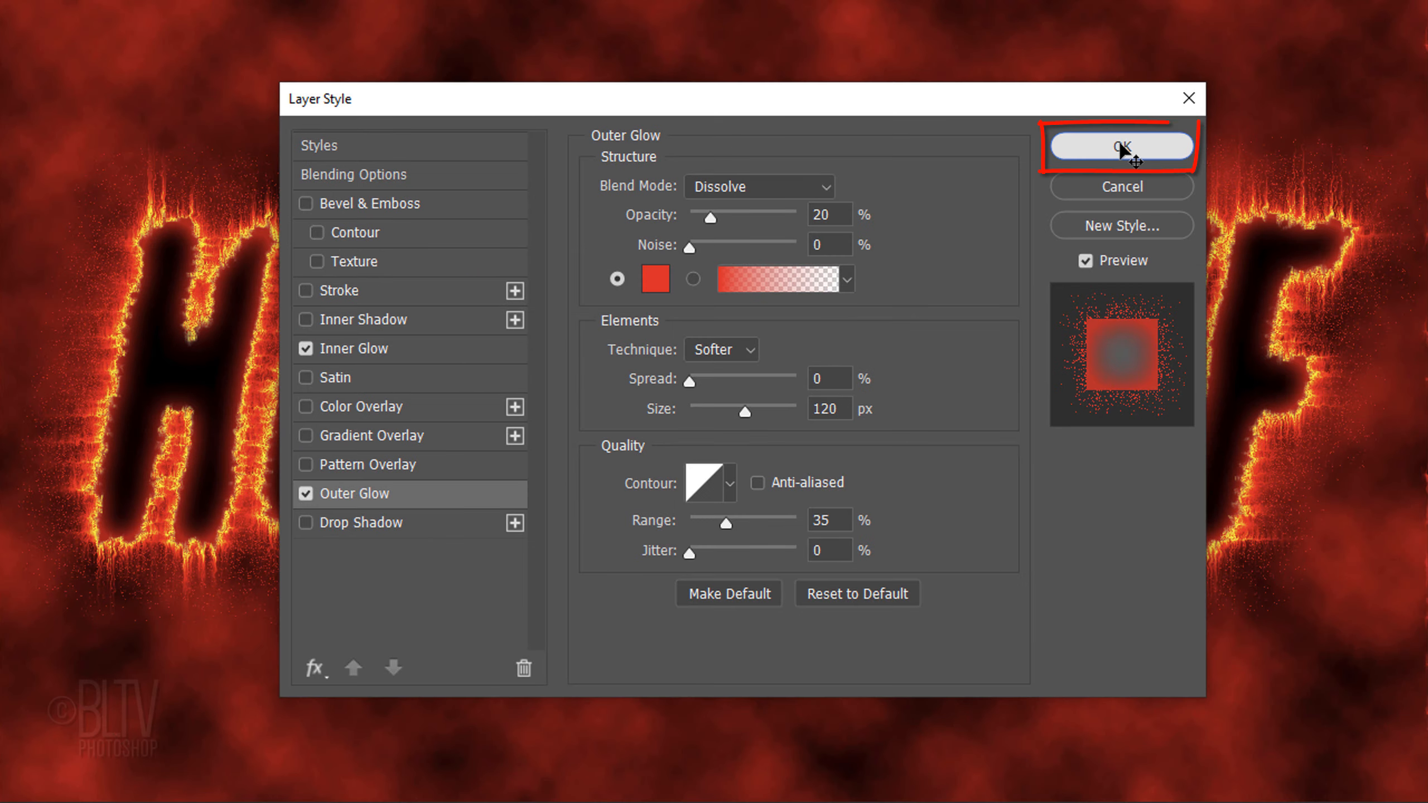
left_click(1121, 148)
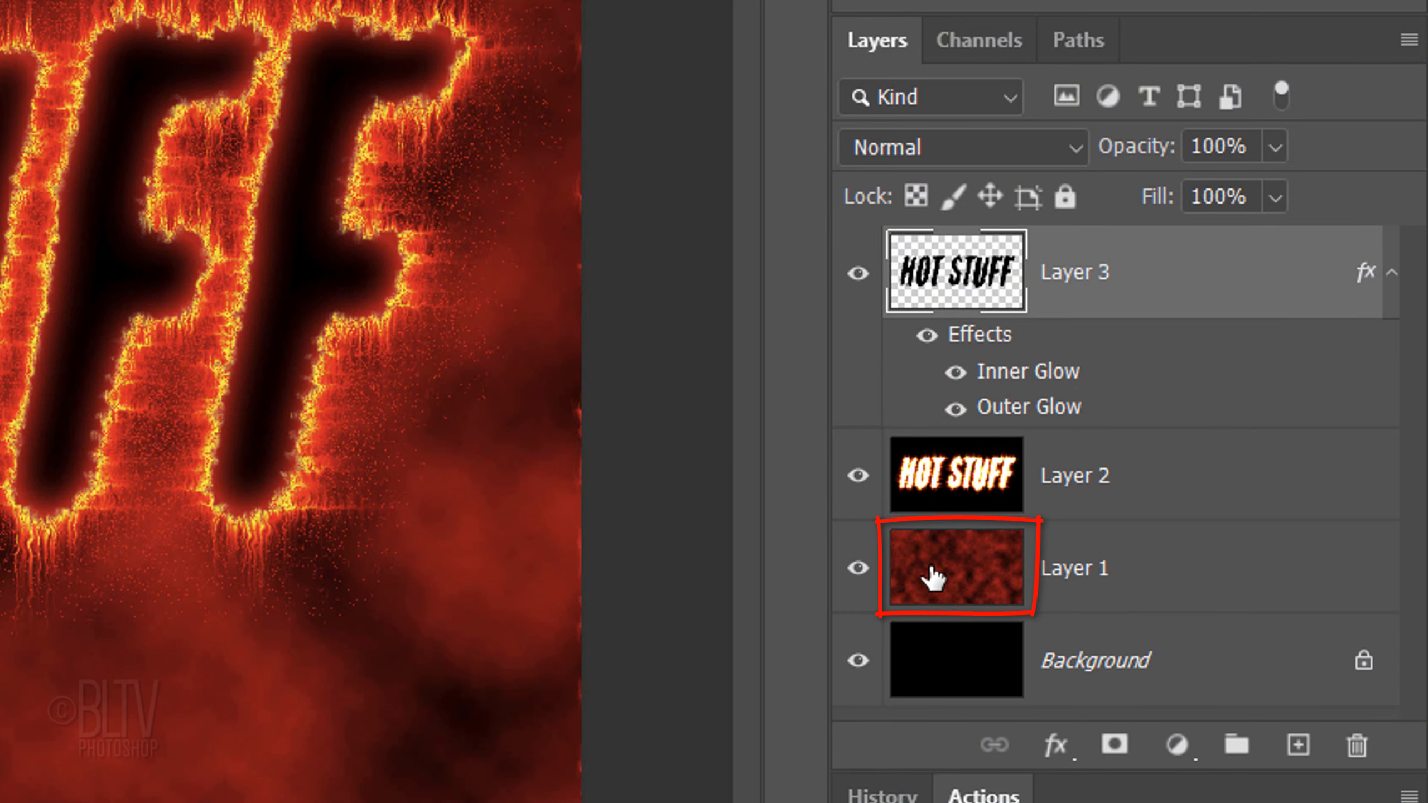
Step: Add a black layer mask to Layer 1 and make white the foreground color
left_click(933, 577)
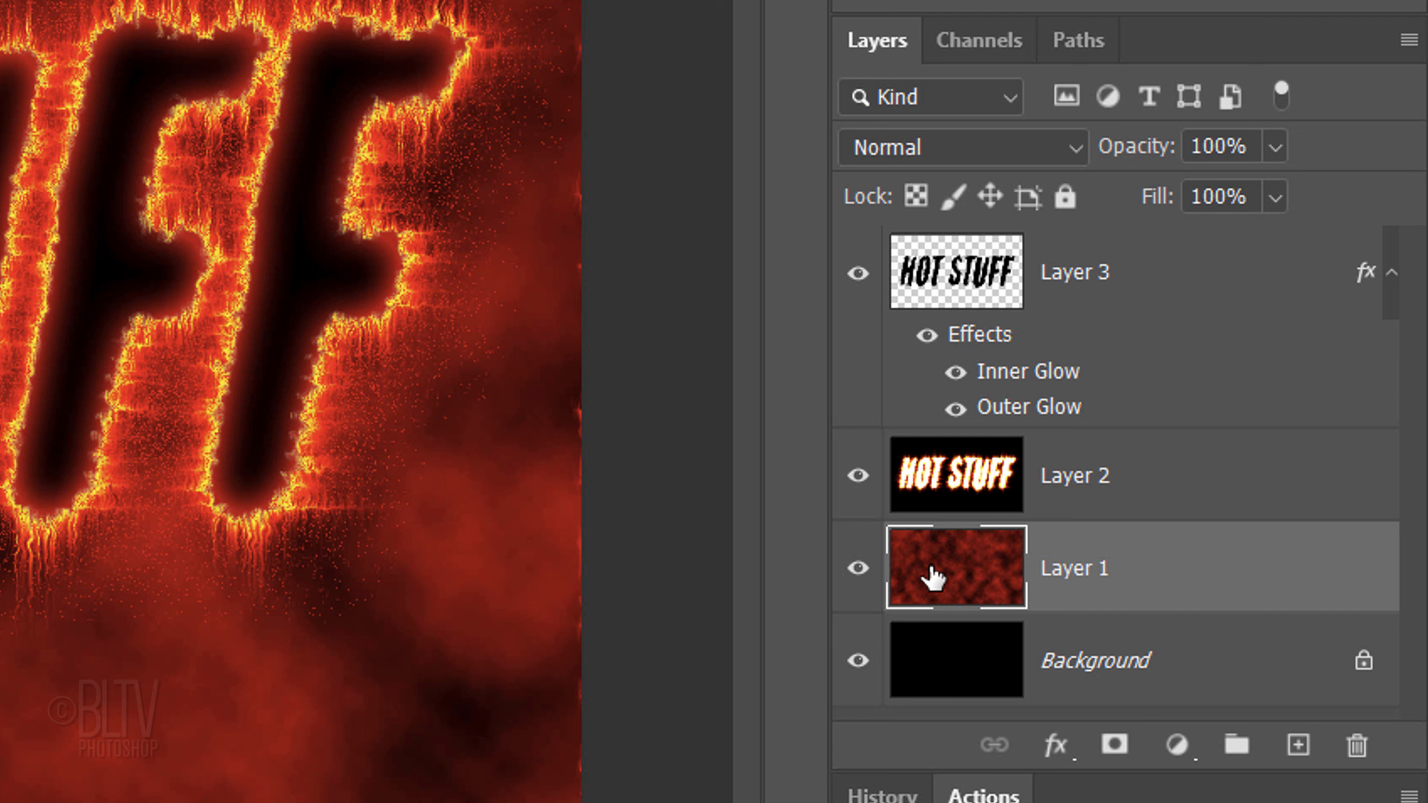
left_click(1113, 748, "alt")
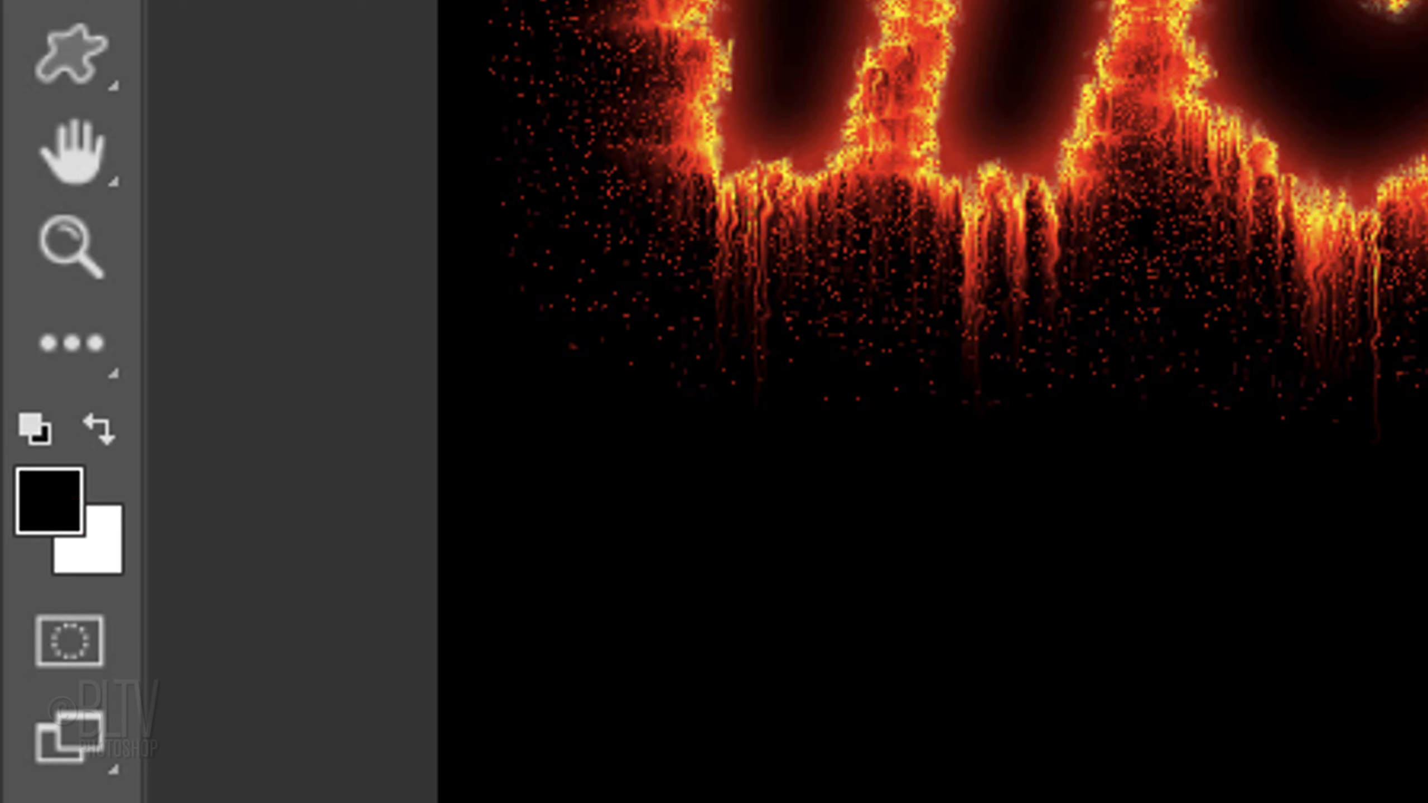
key("x")
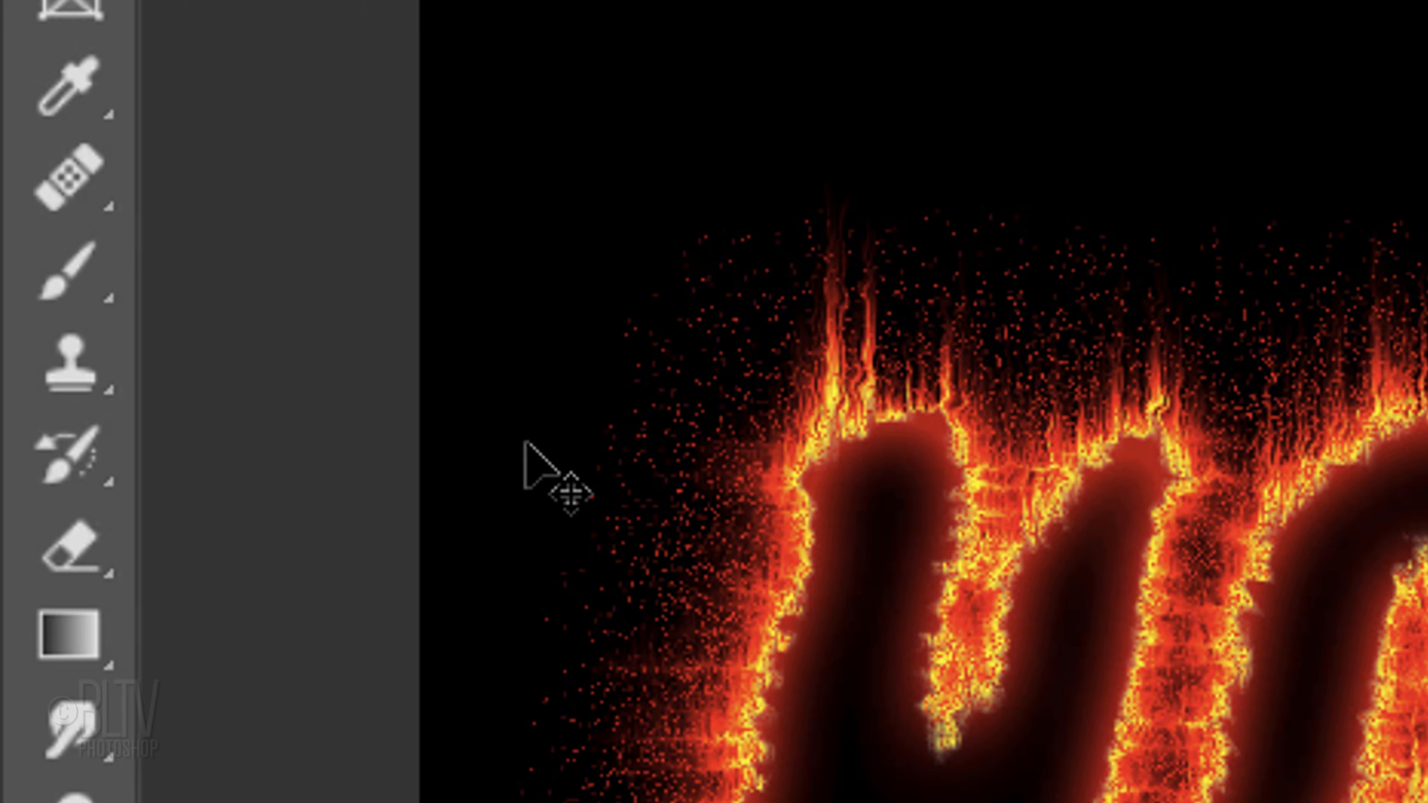
Step: Choose the Brush tool with a 200 px Soft Round tip and set its opacity to 100%
left_click_drag(65, 278, 239, 287)
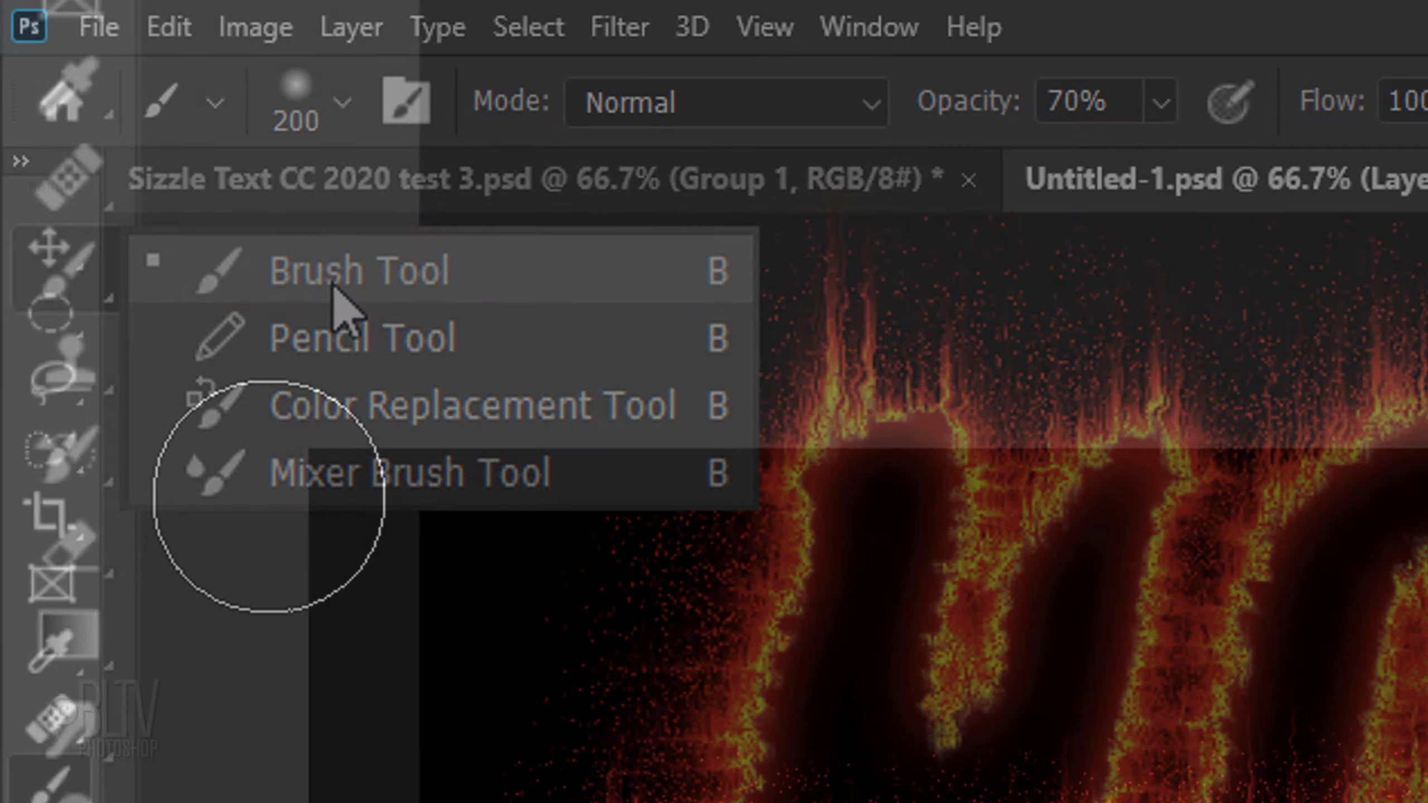
left_click(343, 117)
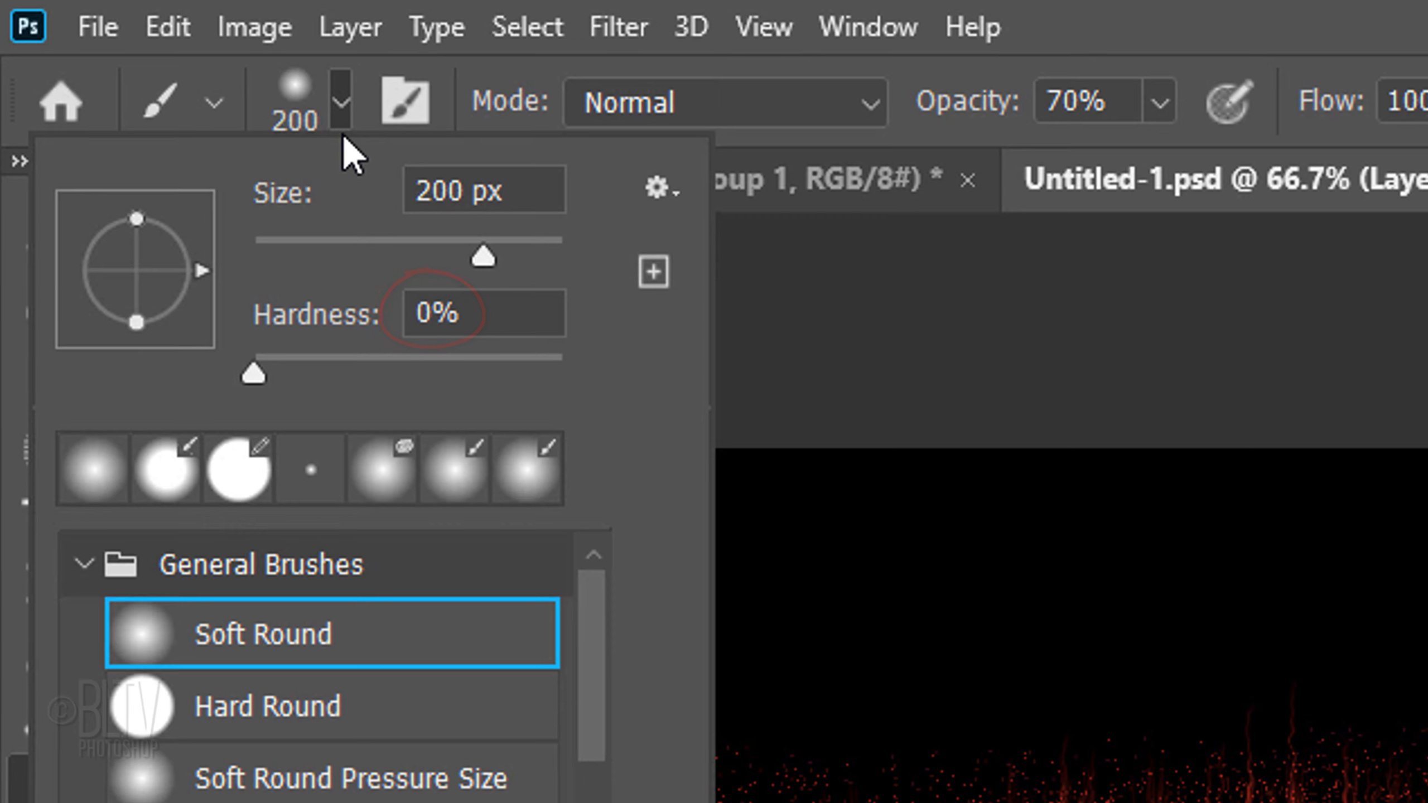
left_click(955, 104)
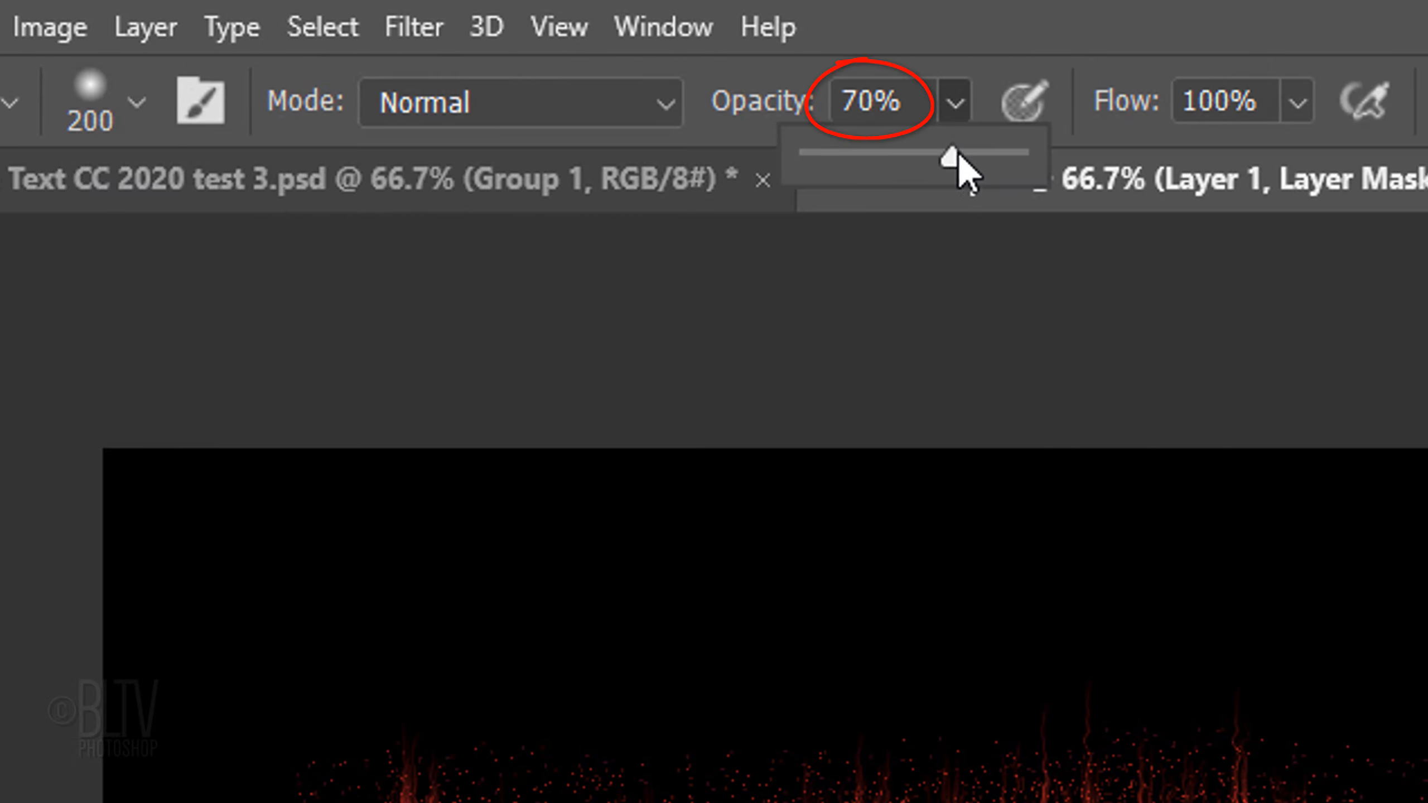
left_click_drag(955, 152, 1123, 163)
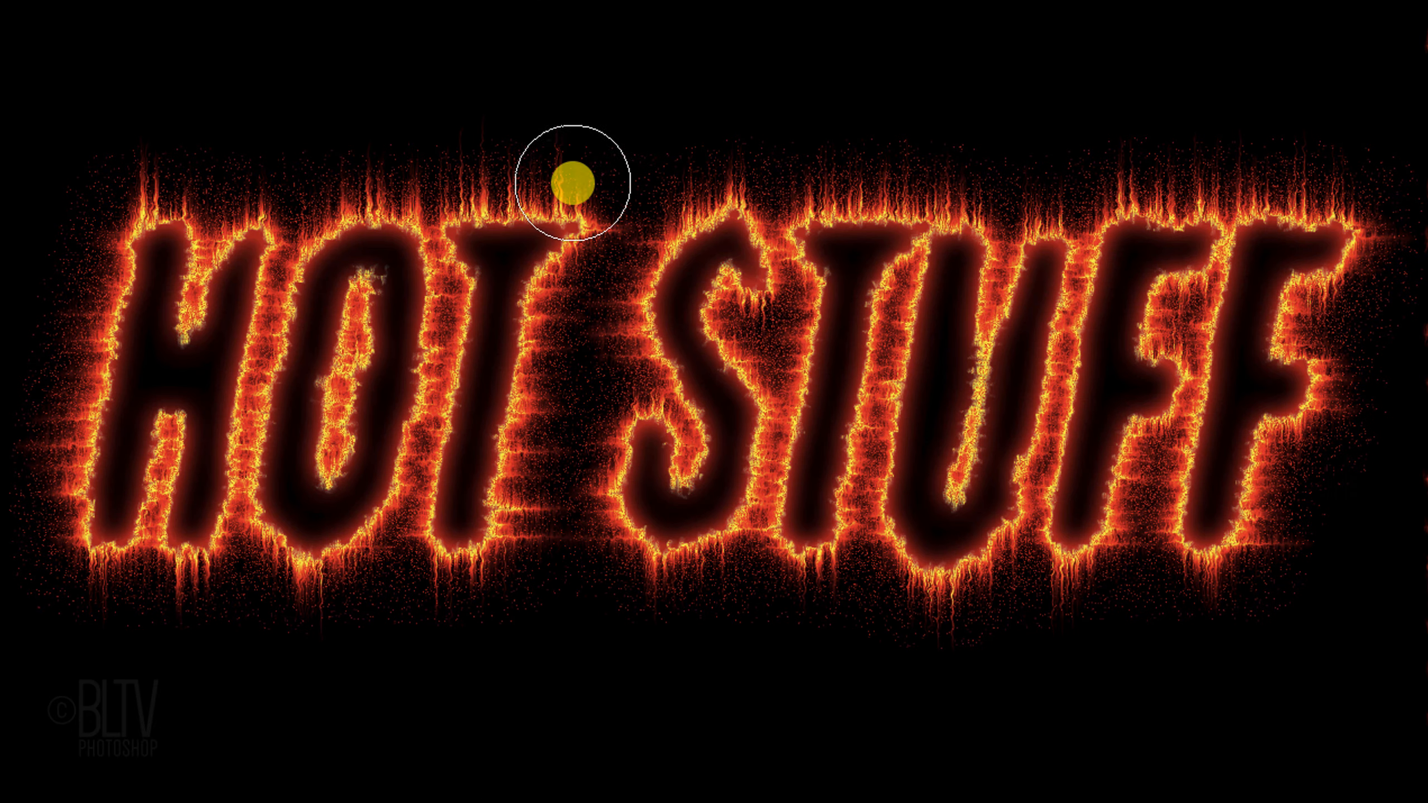
Step: Enlarge the brush and paint the Layer 1 mask white over and around the text, and black along the canvas edges
left_click_drag(570, 182, 591, 356)
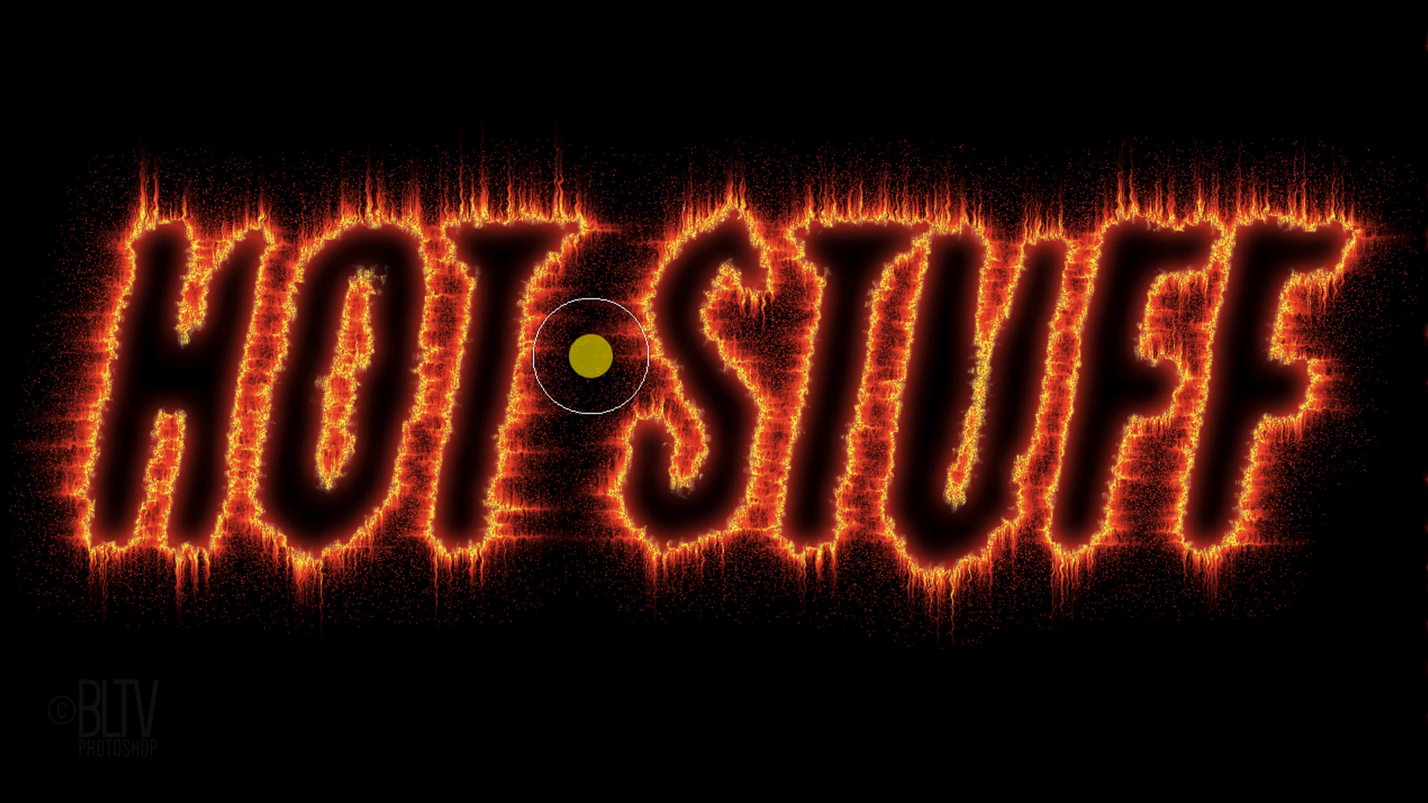
key("Caps_Lock")
key("bracketleft")
key("bracketright")
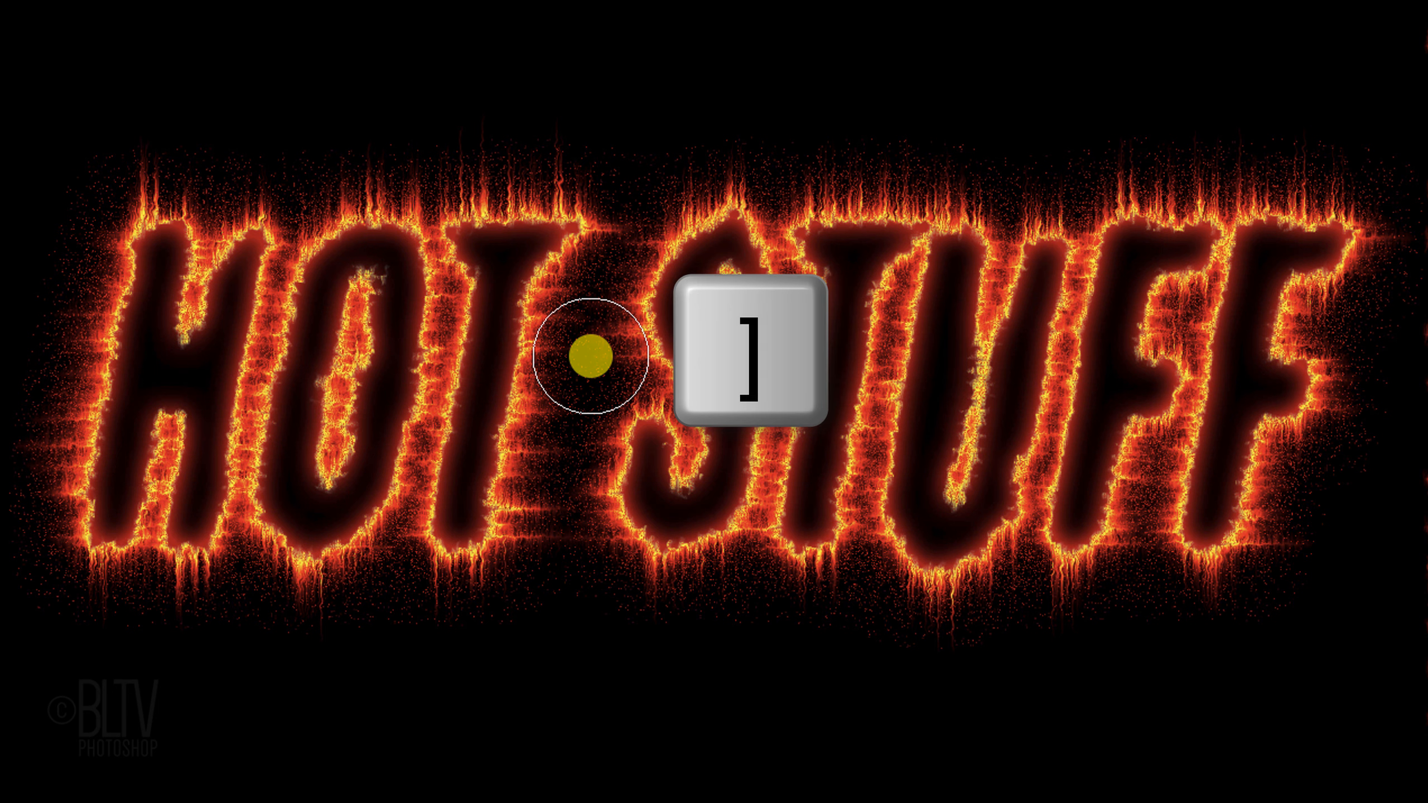
key("bracketright")
key("bracketright")
key("bracketright")
key("bracketright")
key("bracketright")
key("bracketright")
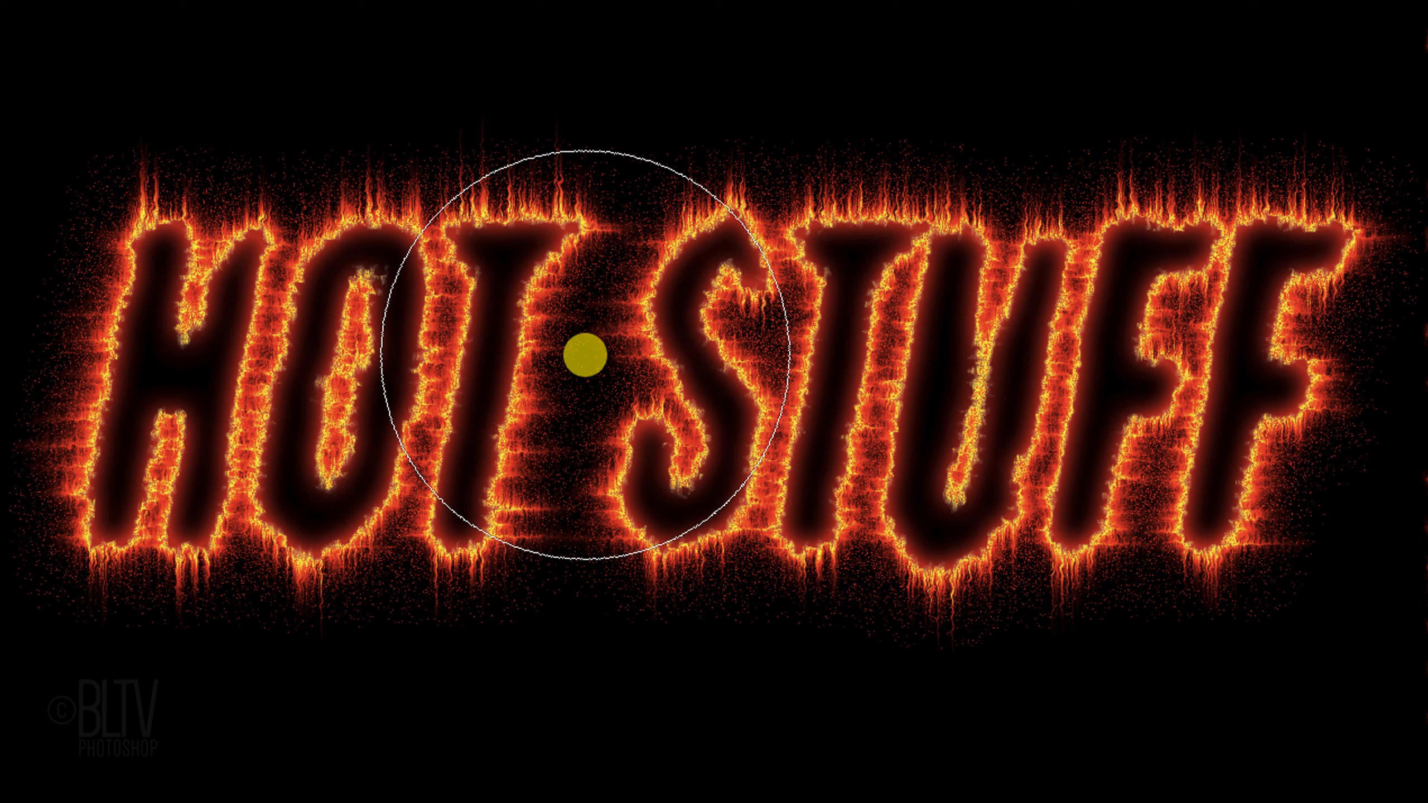
mouse_move(293, 375)
left_mouse_down()
mouse_move(899, 377)
mouse_move(1105, 322)
mouse_move(386, 319)
mouse_move(318, 462)
mouse_move(860, 478)
mouse_move(1170, 433)
mouse_move(212, 366)
left_mouse_up()
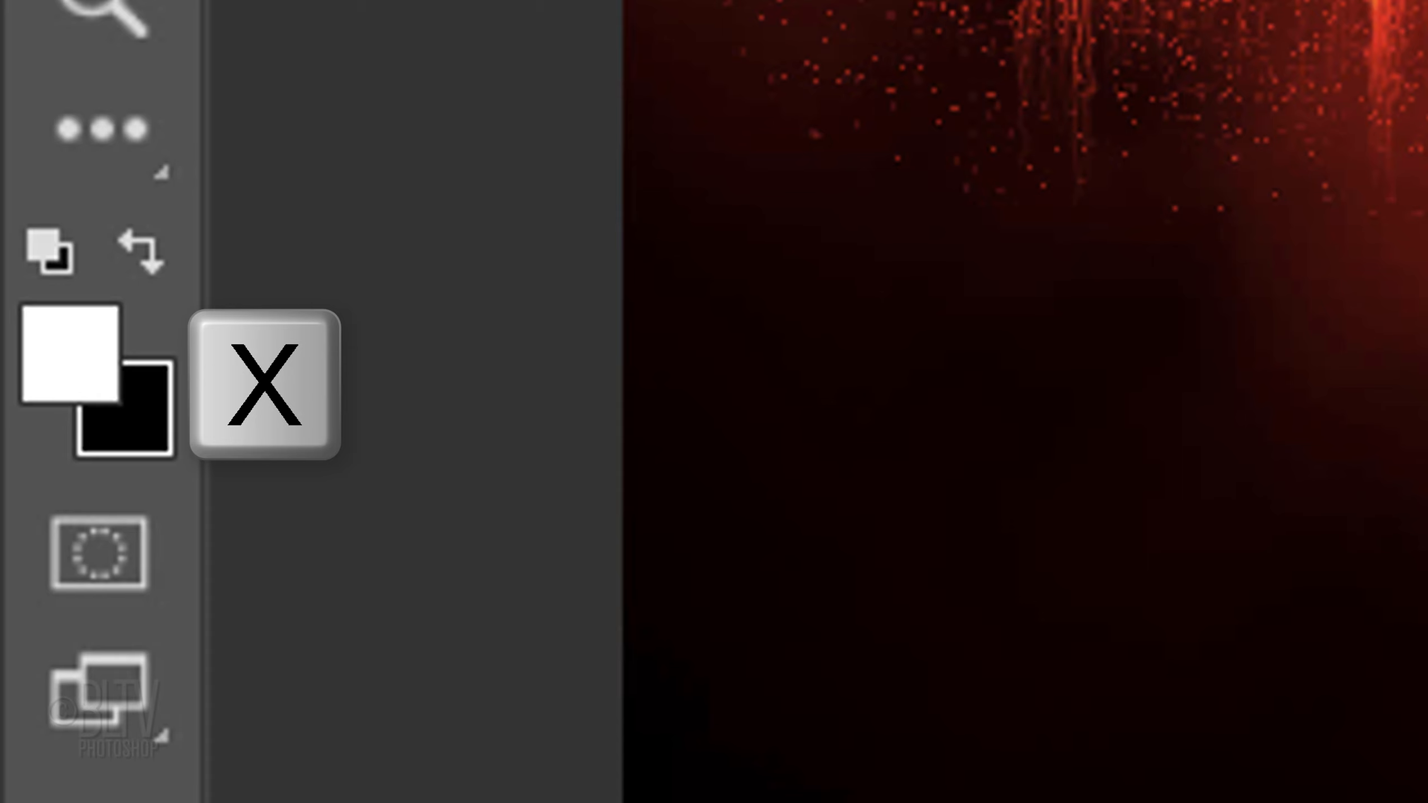
key("x")
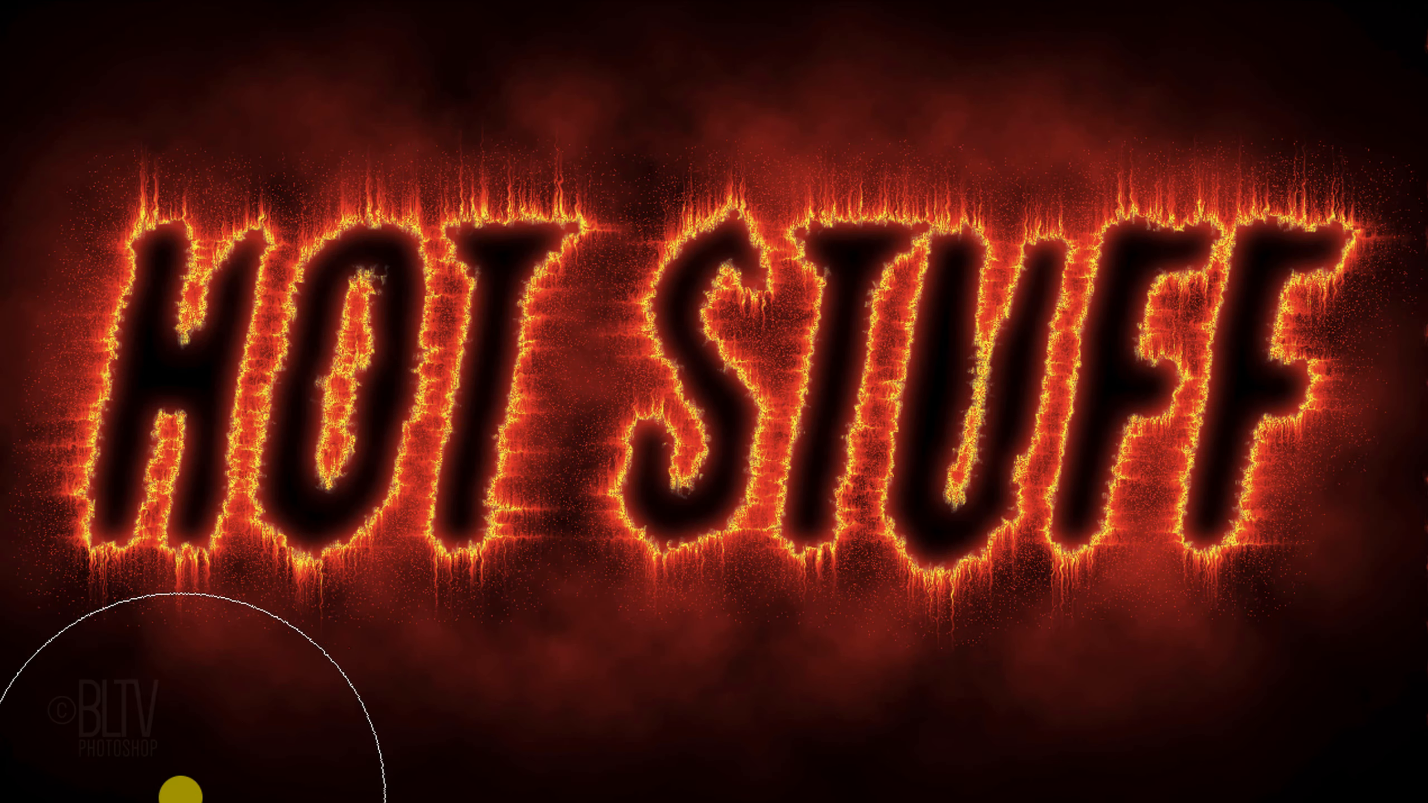
mouse_move(180, 790)
left_mouse_down()
mouse_move(415, 802)
mouse_move(1292, 788)
mouse_move(326, 802)
mouse_move(733, 802)
left_mouse_up()
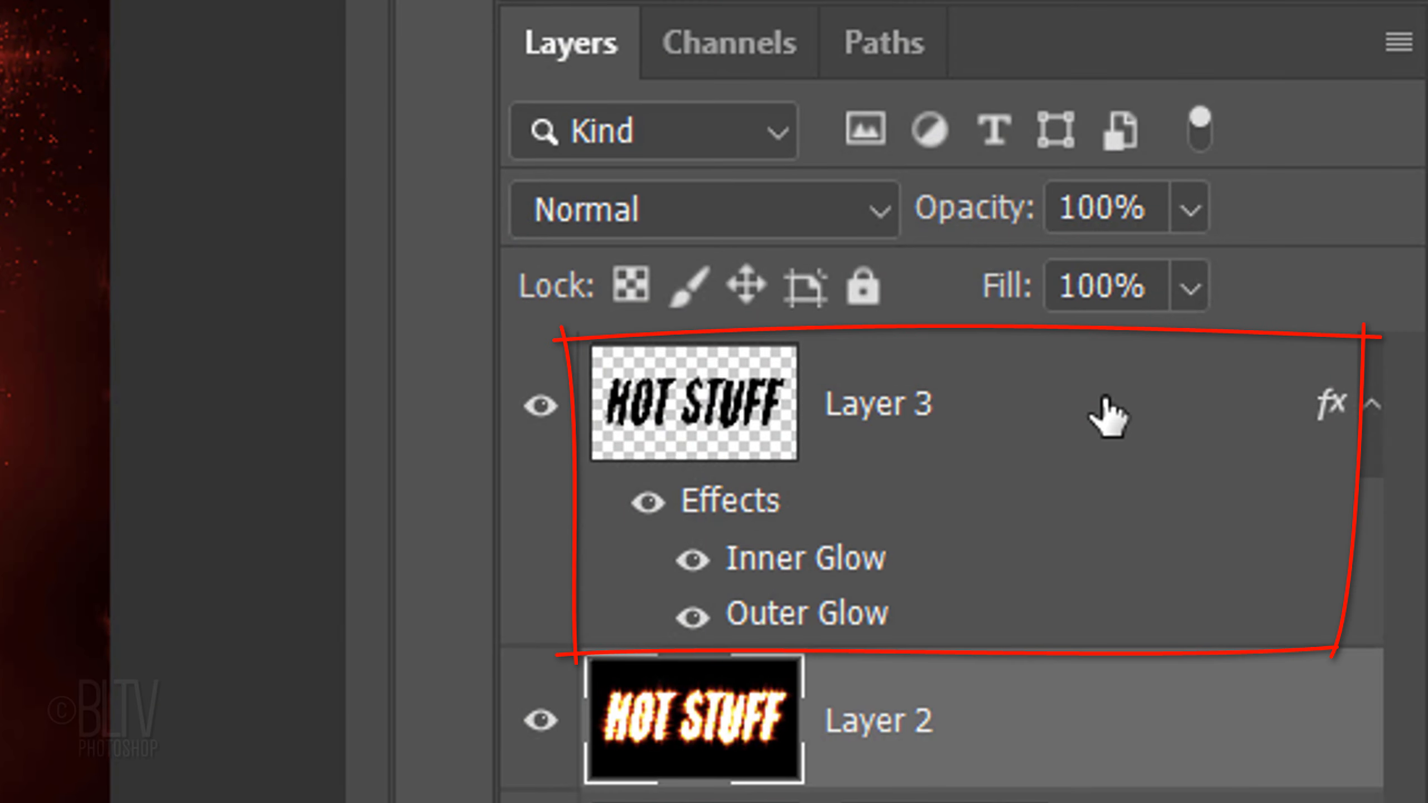
Step: Add a new empty layer above Layer 3 and reset the foreground and background colors to their defaults
left_click(1107, 416)
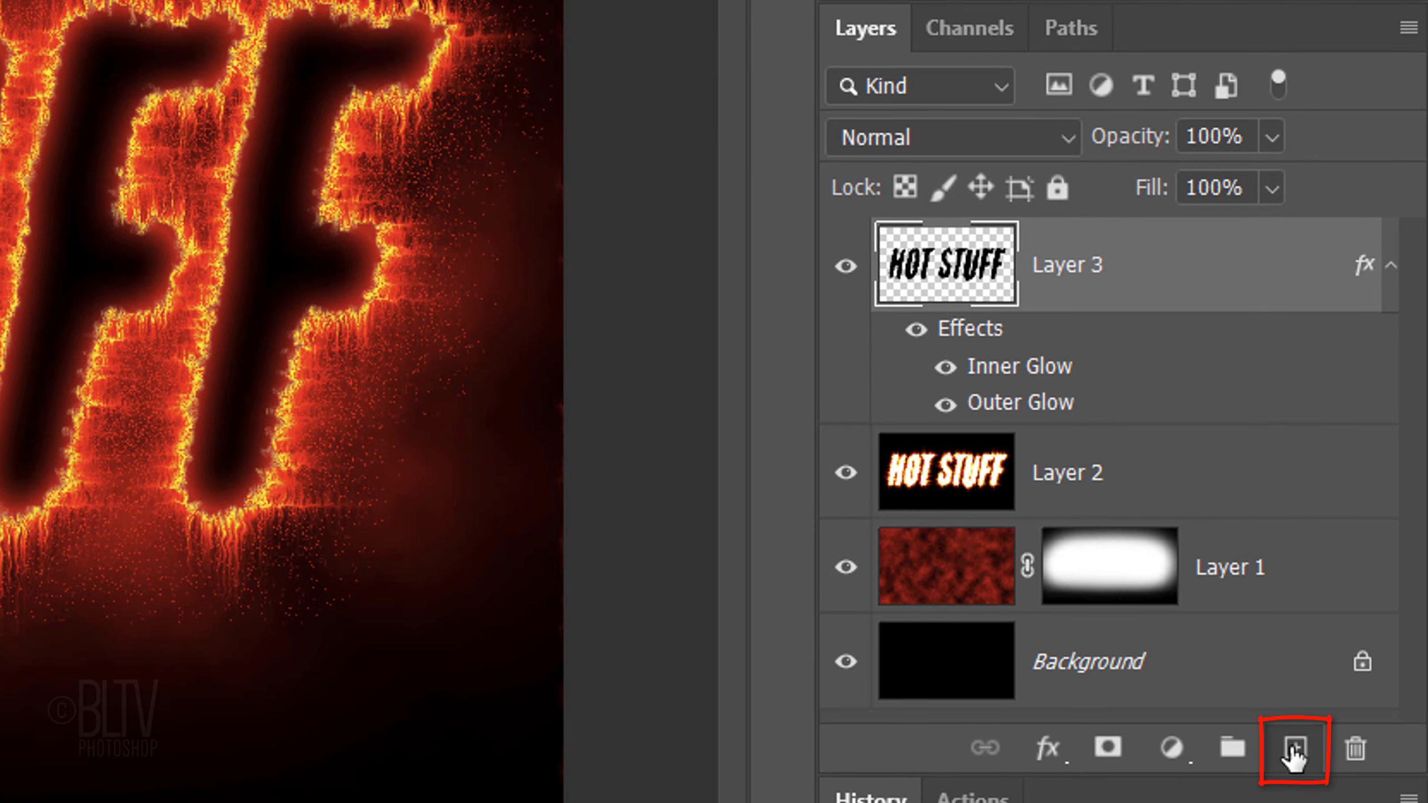
left_click(1294, 750)
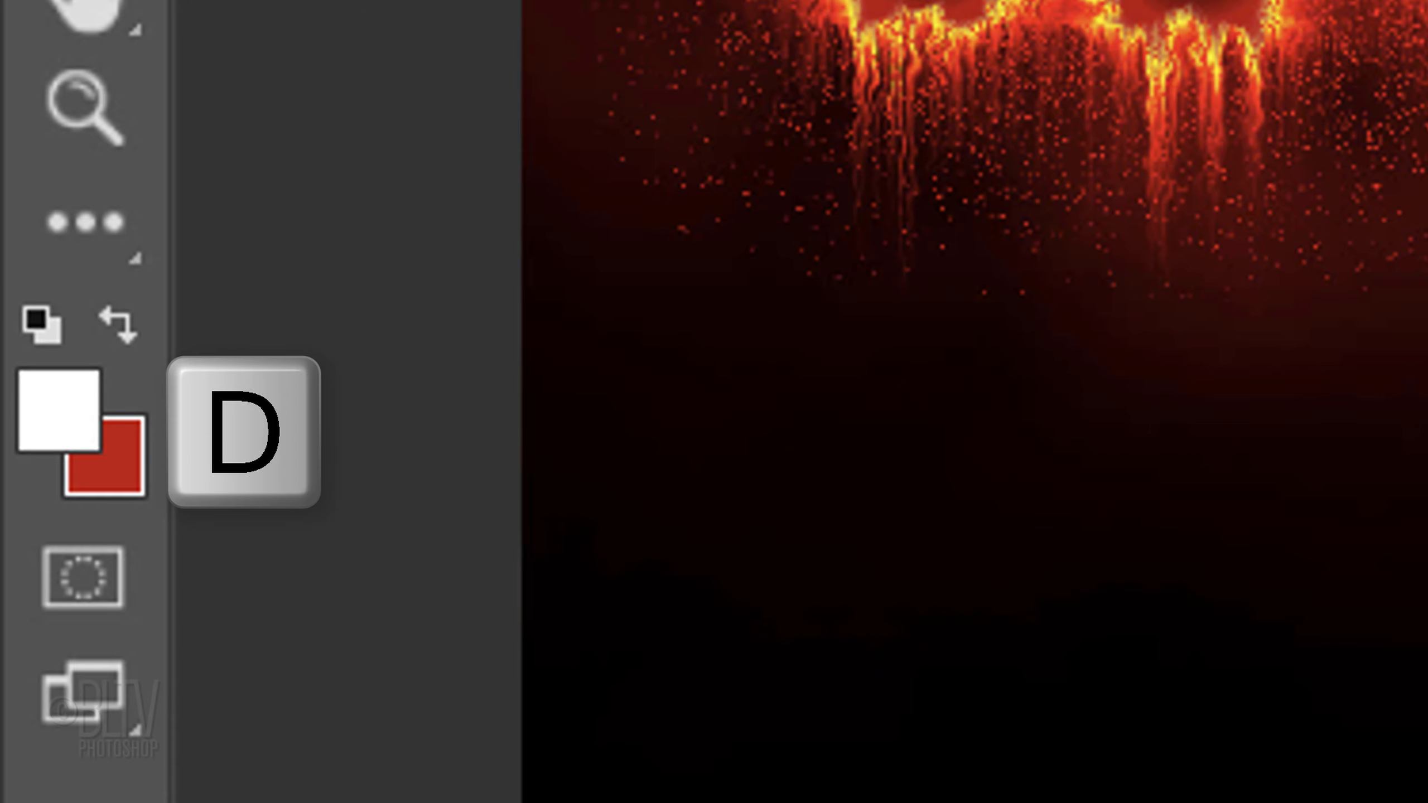
key("d")
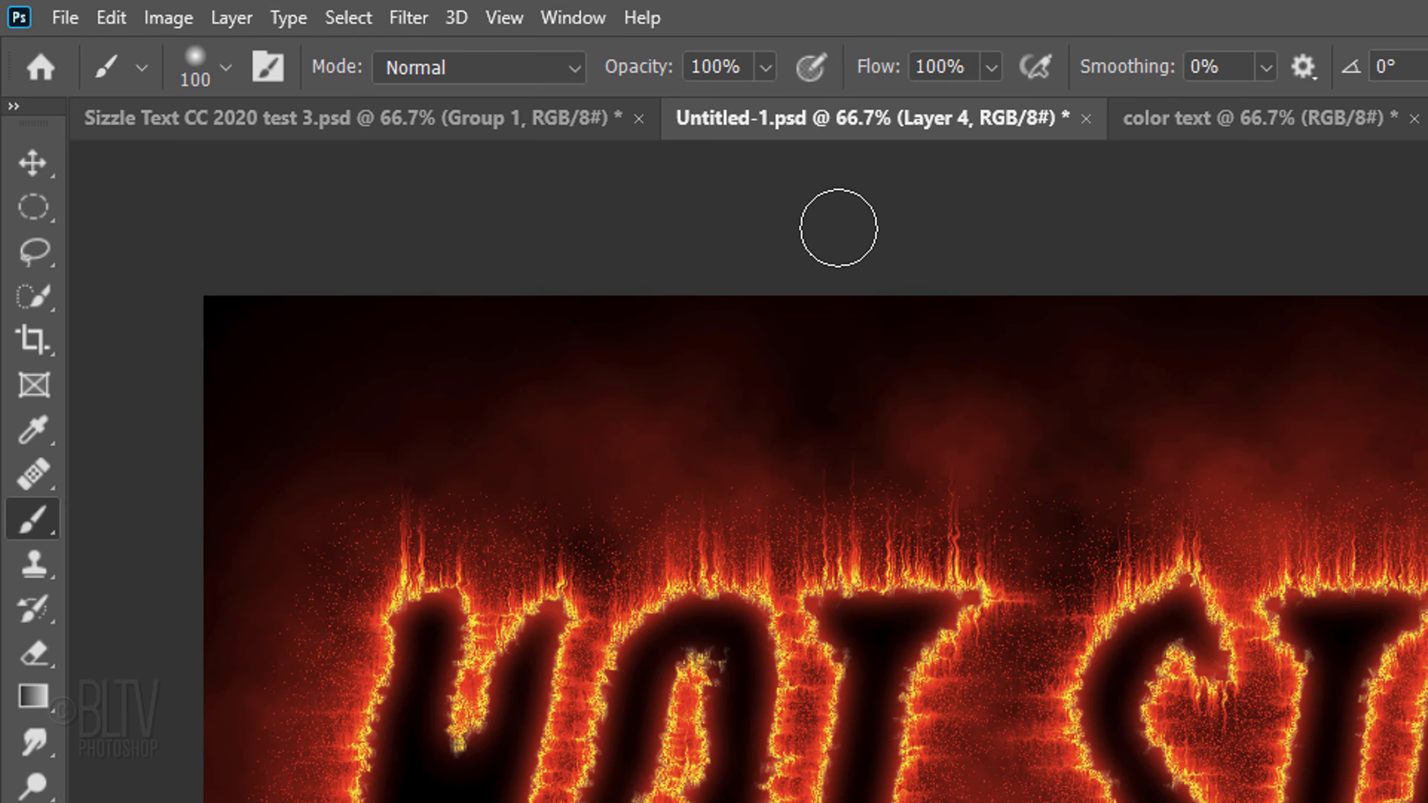
Step: Render Clouds on the new layer and apply Difference Clouds over them
left_click(413, 17)
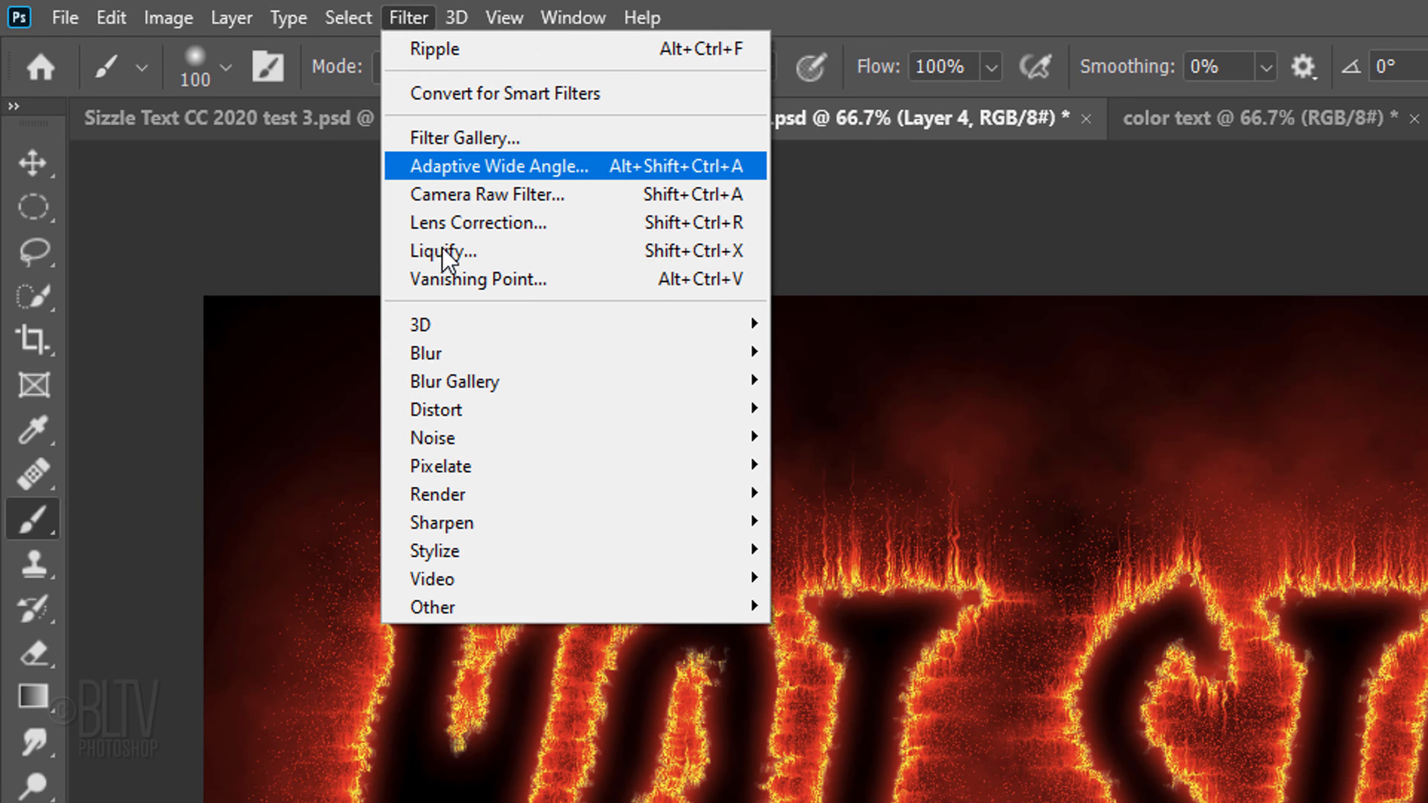
mouse_move(454, 494)
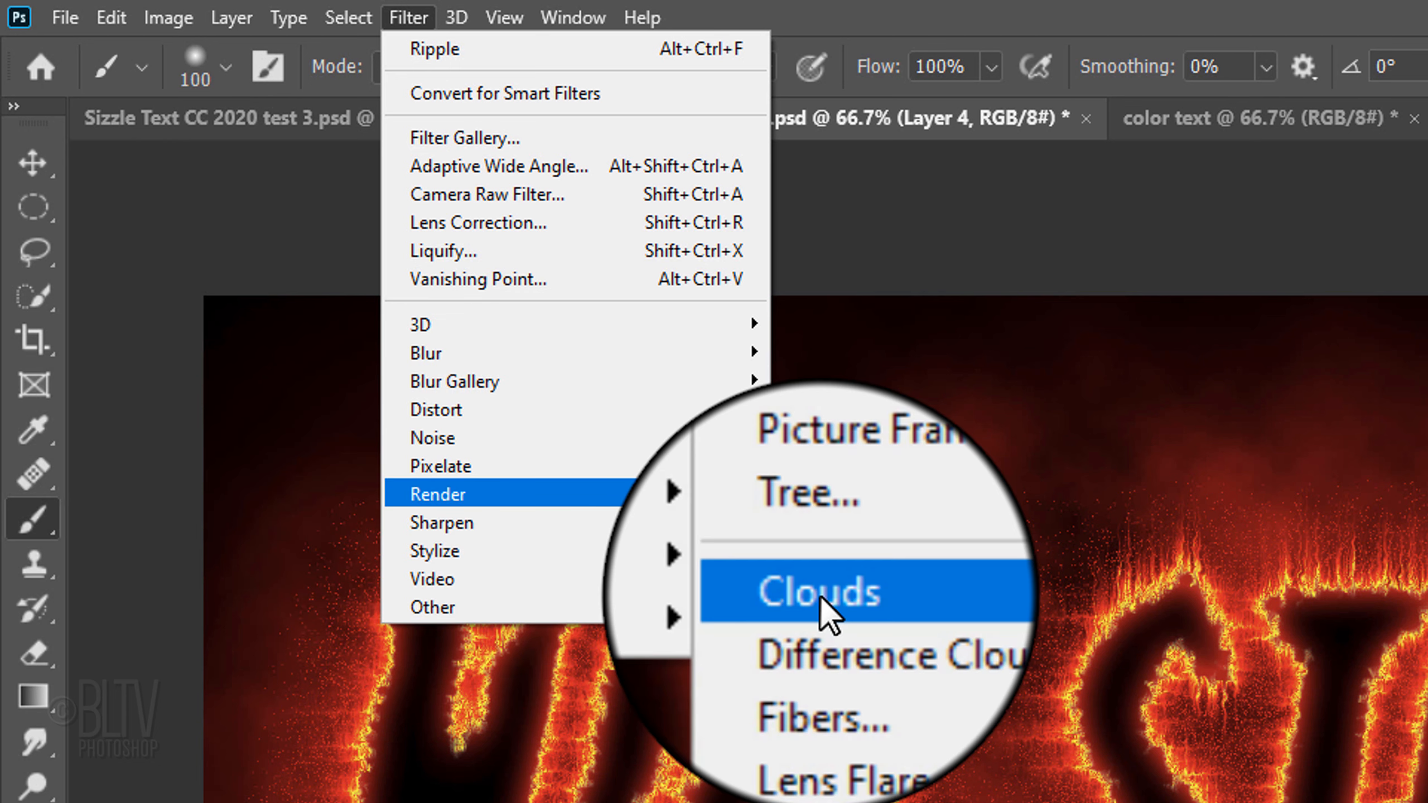
left_click(818, 594)
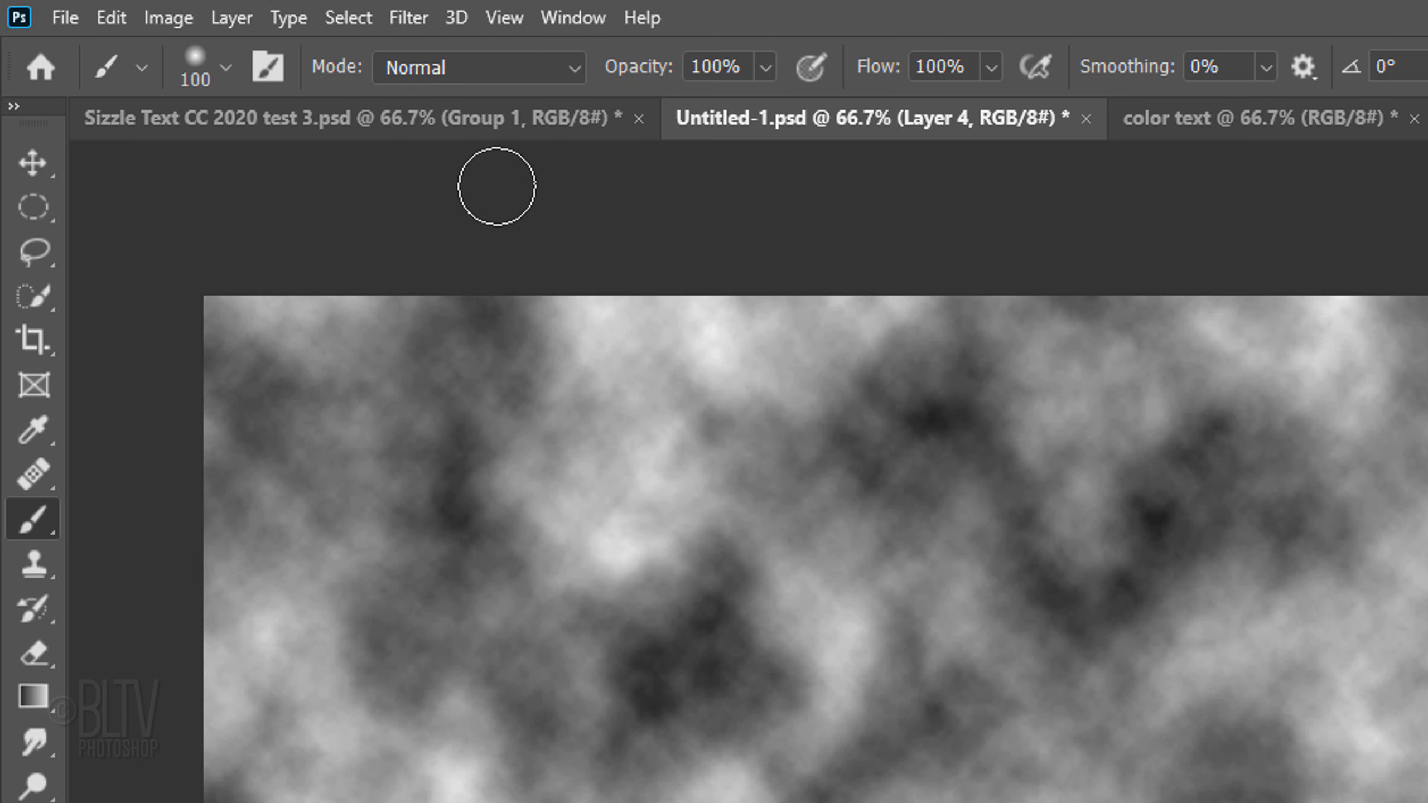
left_click(410, 18)
mouse_move(452, 493)
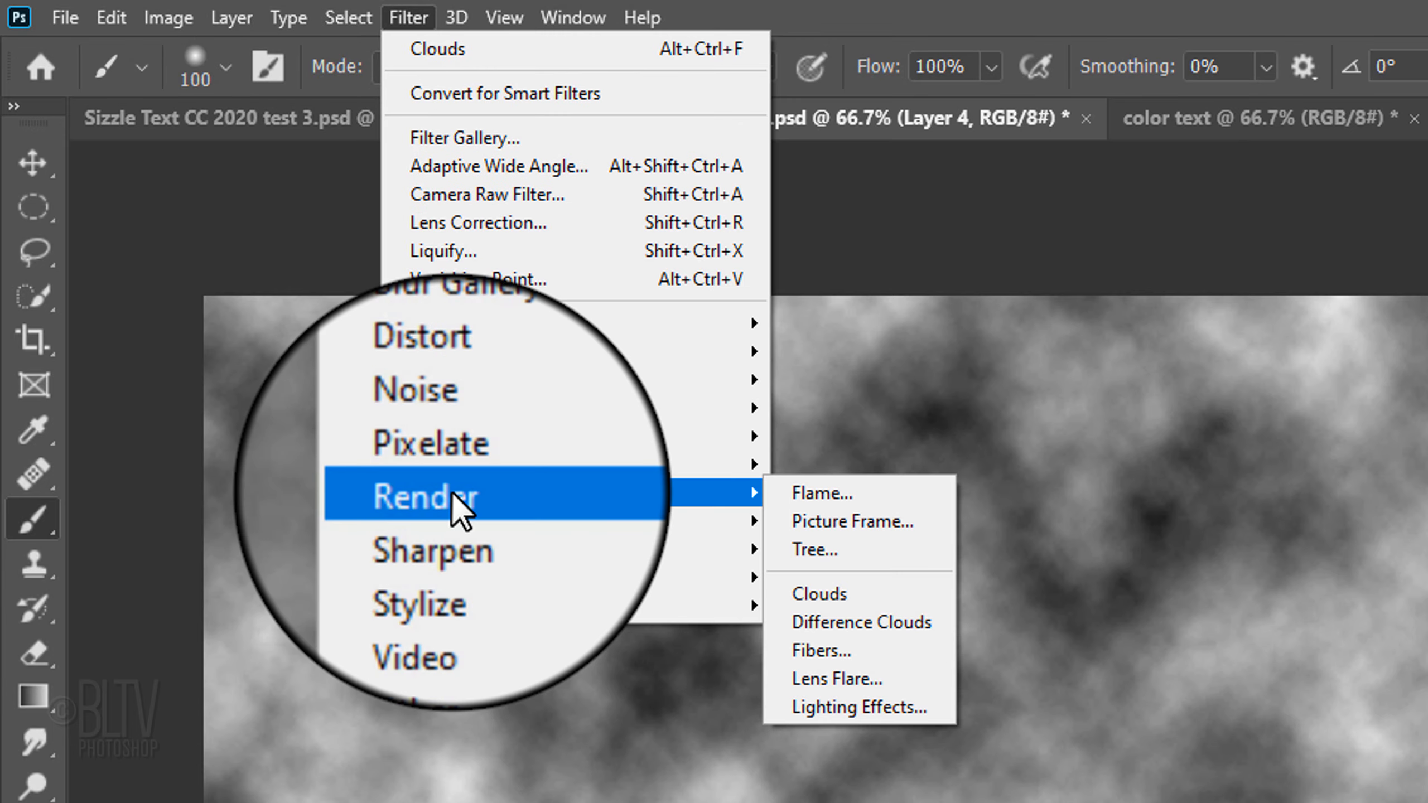
left_click(841, 642)
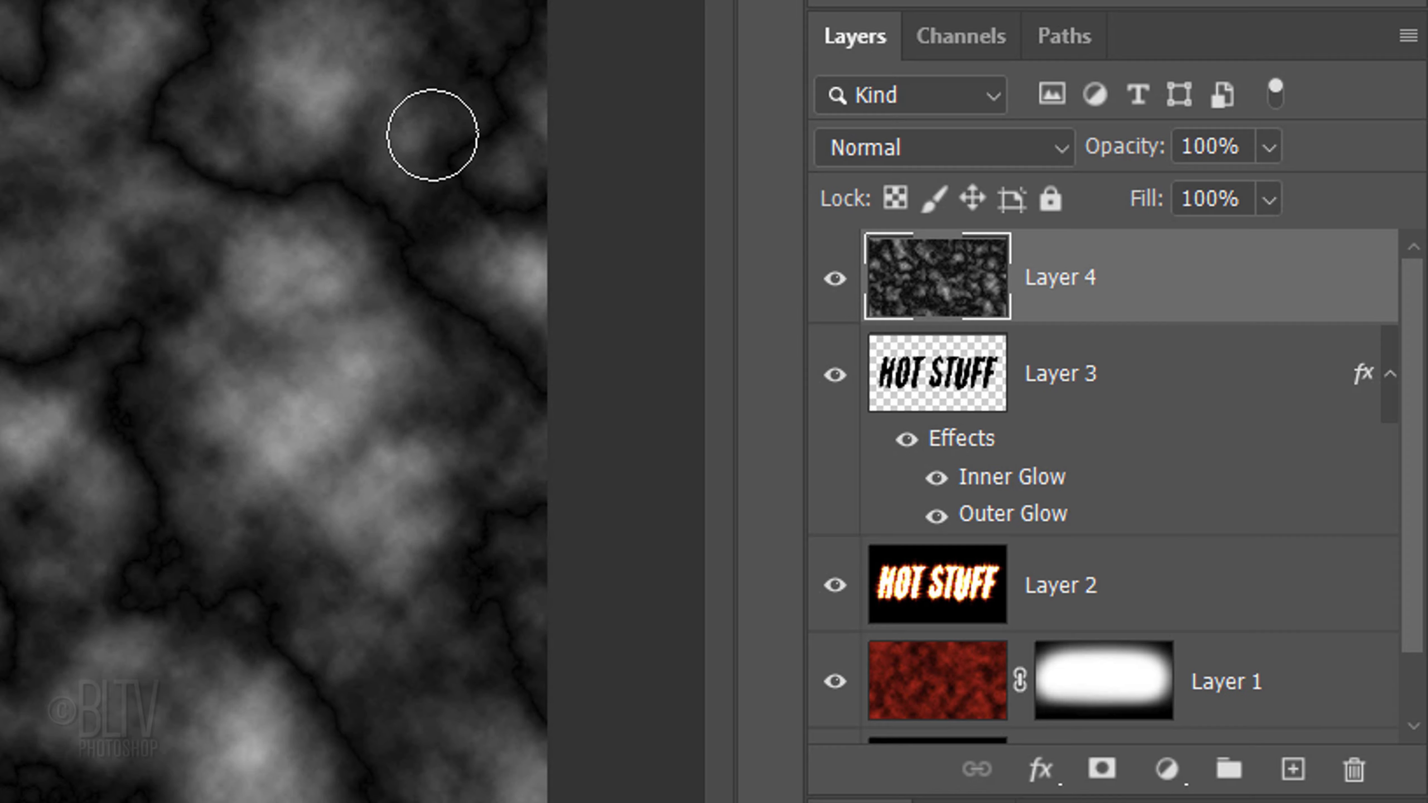
Step: Set the blend mode of the clouds layer, Layer 4, to Screen and its opacity to 50%
left_click(902, 149)
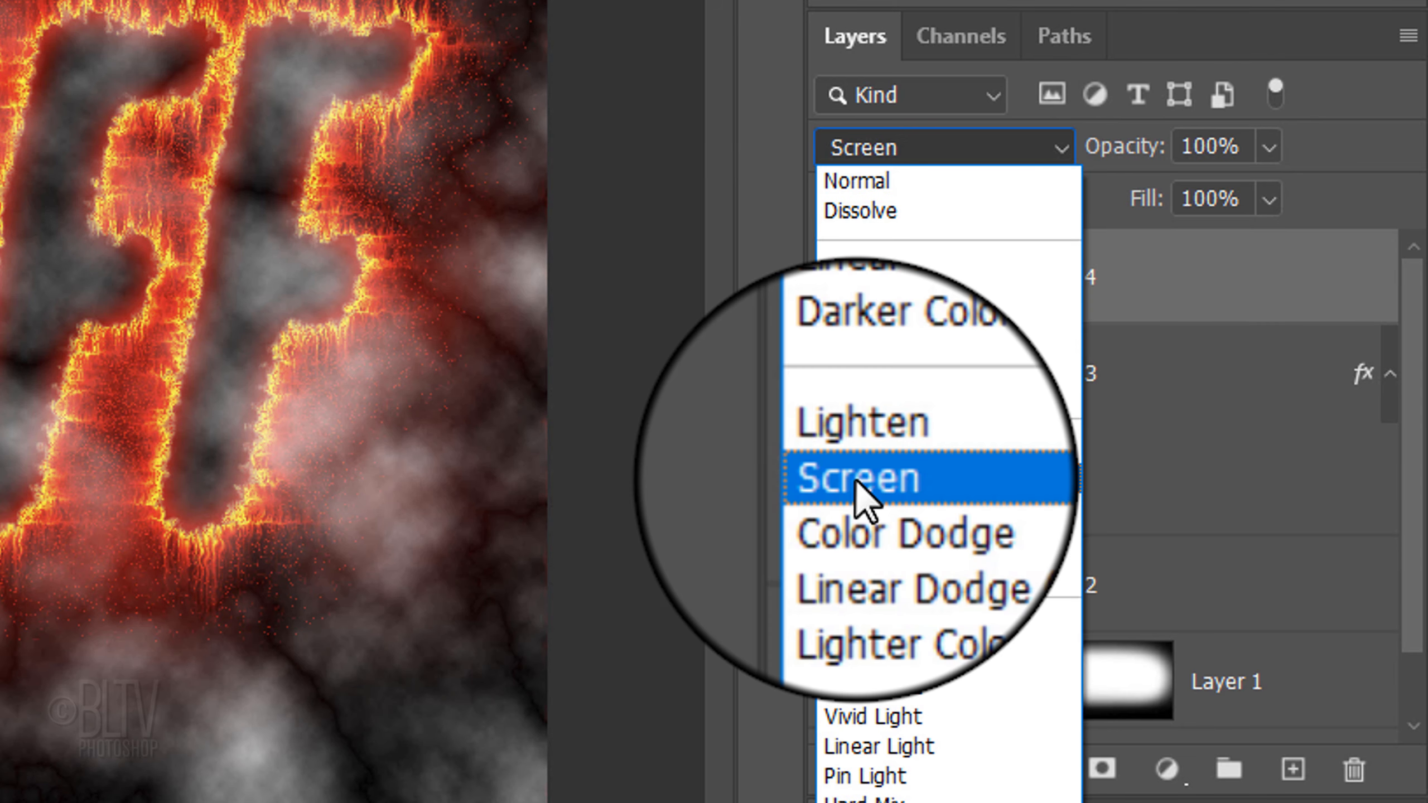
left_click(857, 479)
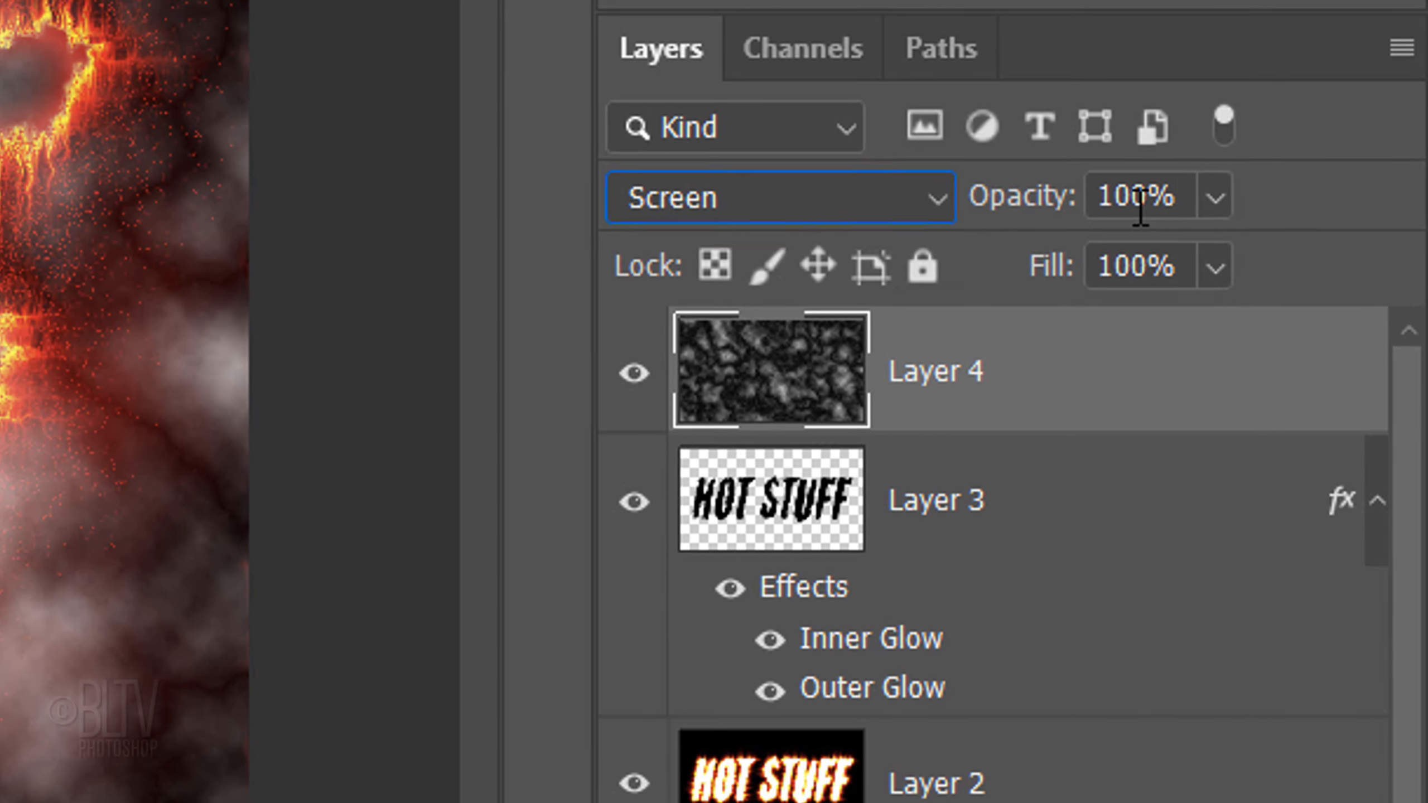
left_click(1175, 200)
type("50")
key("Return")
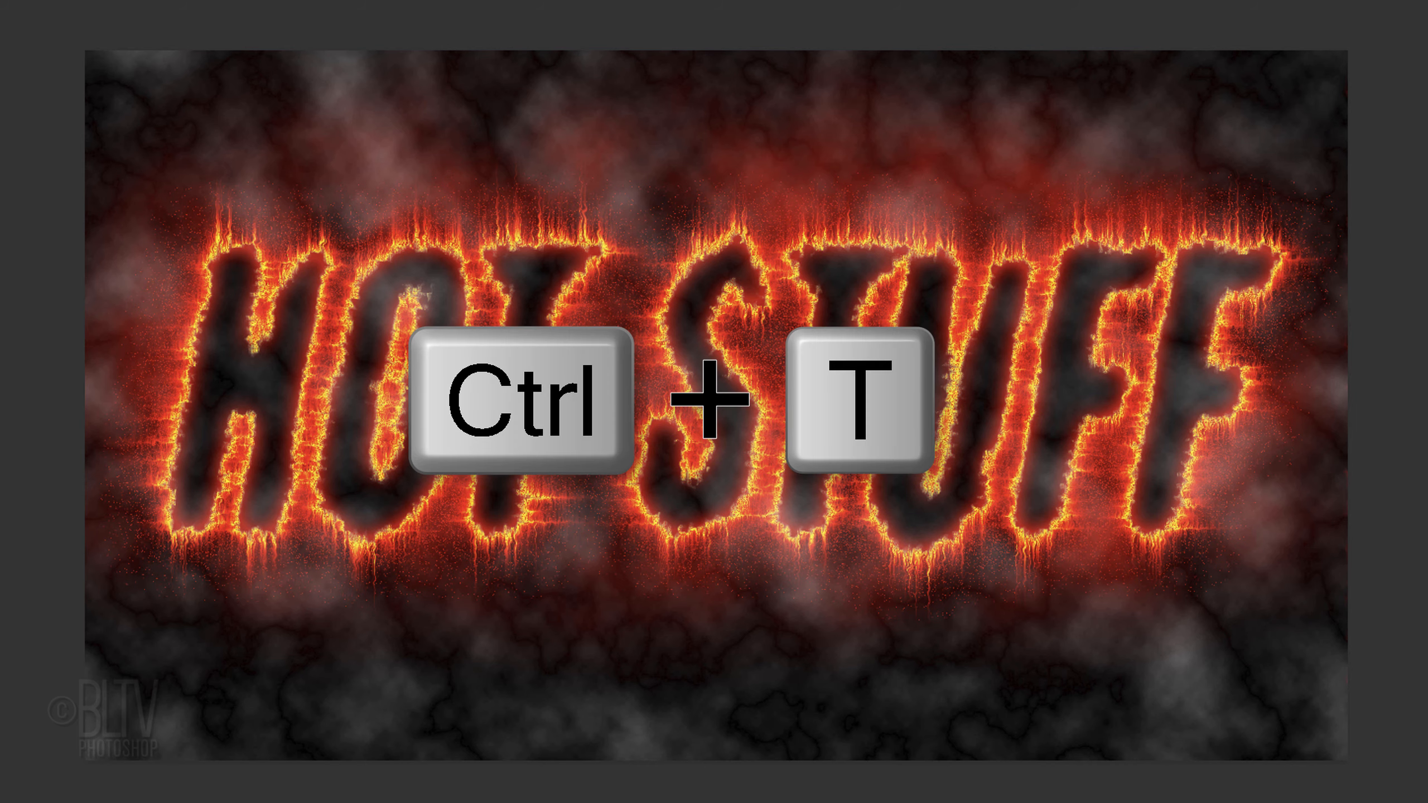
Step: Transform the Layer 4 clouds, stretching their height to 200% while keeping the width at 100%
key("ctrl+t")
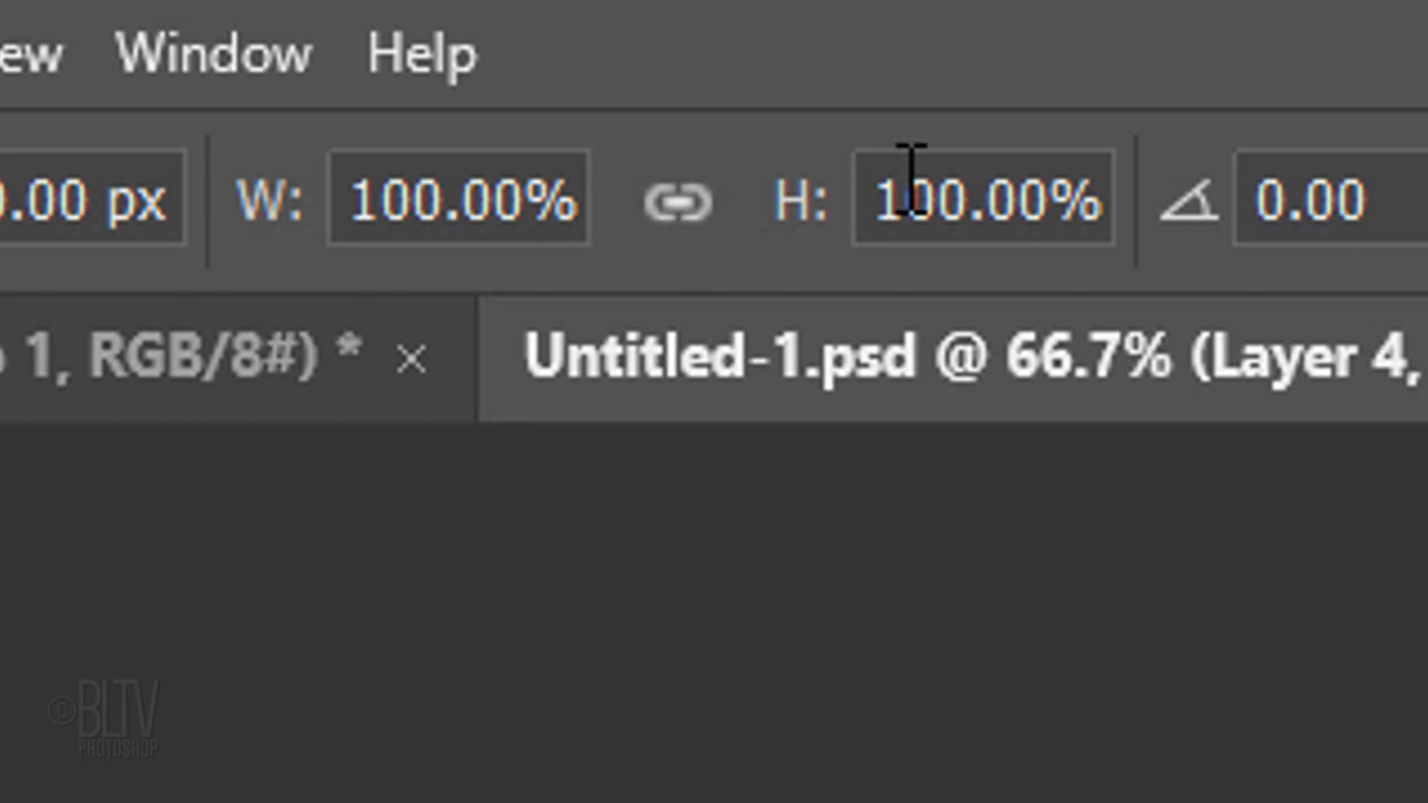
left_click(970, 189)
key("BackSpace")
key("BackSpace")
key("BackSpace")
type("200")
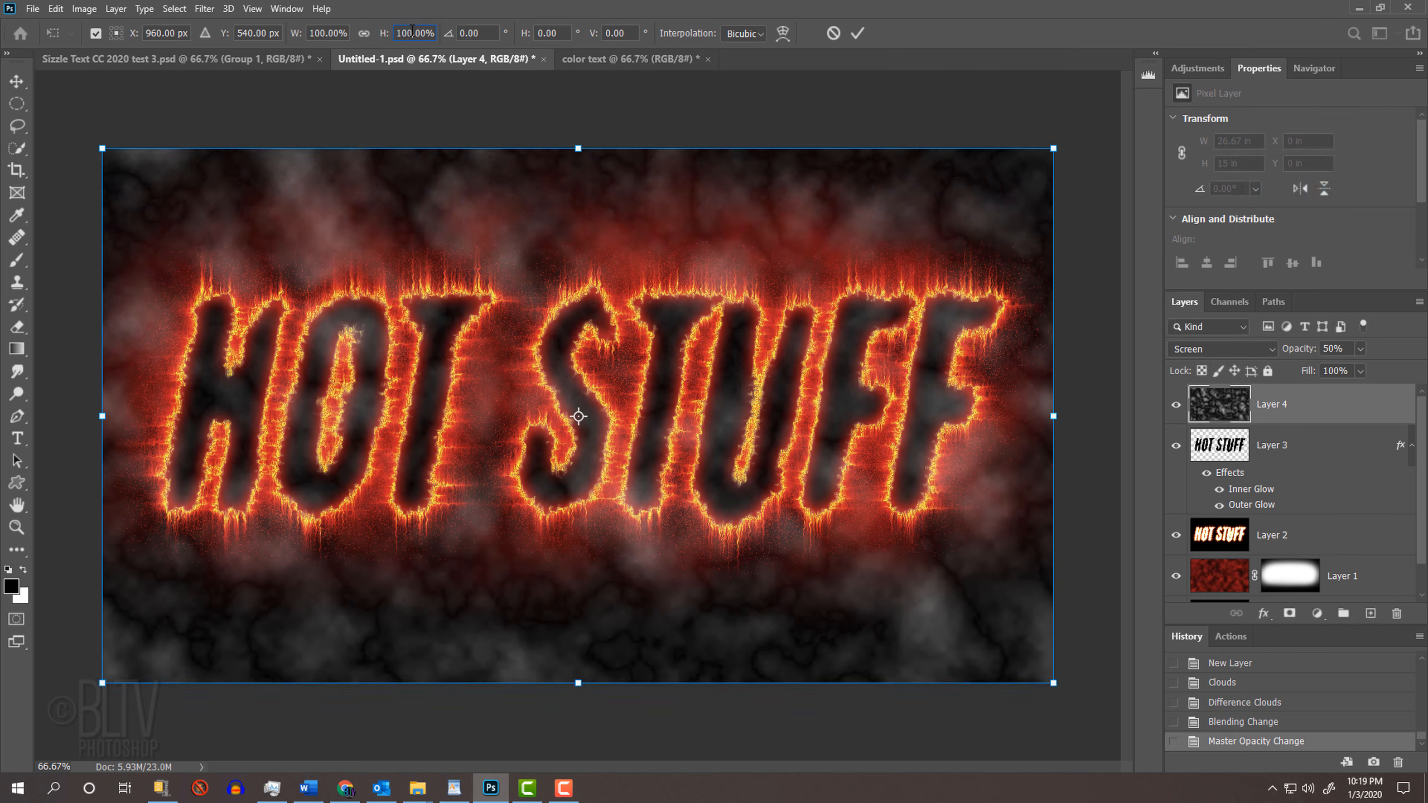
key("BackSpace")
key("BackSpace")
key("BackSpace")
type("200")
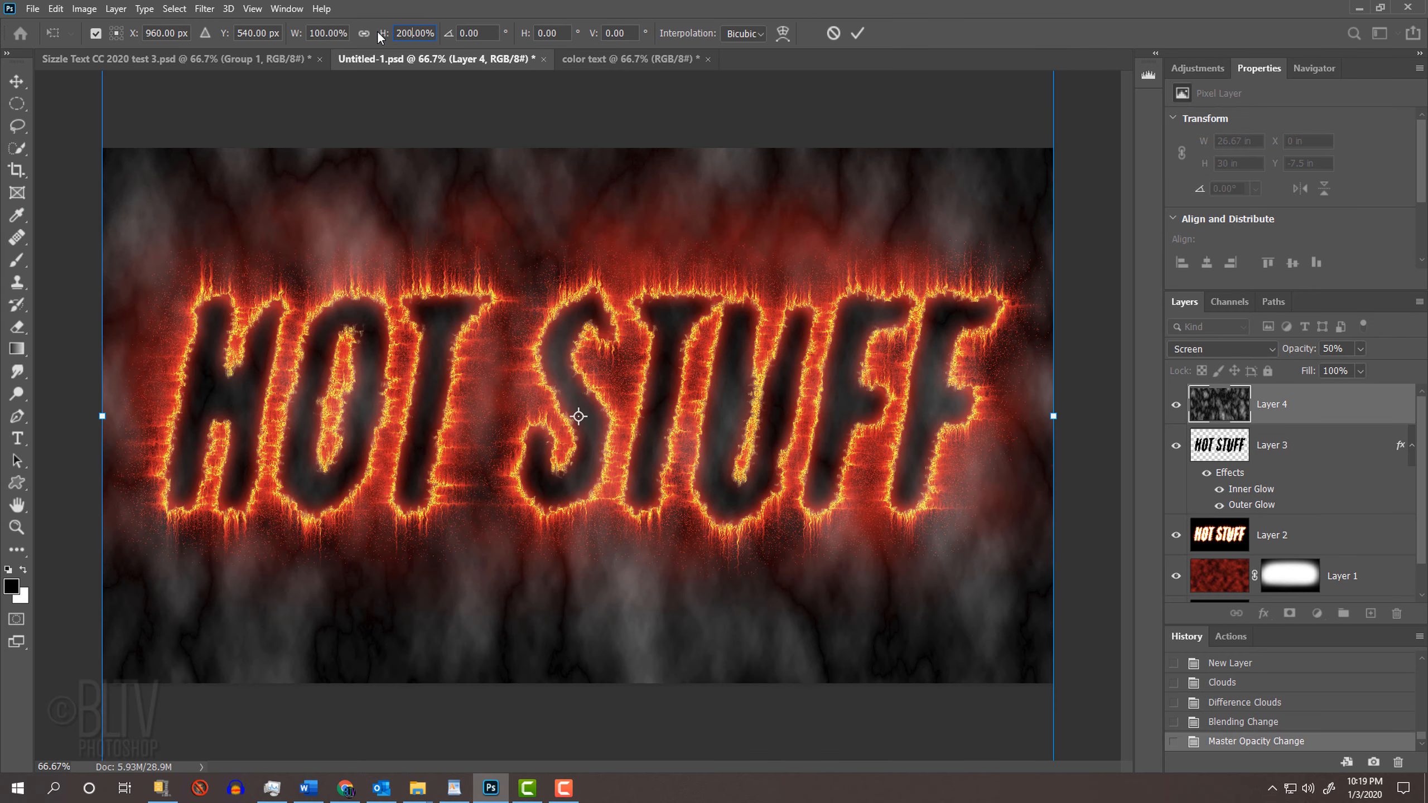
key("Return")
Step: Activate the Brush tool and add a black layer mask to Layer 4 to hide its clouds
key("b")
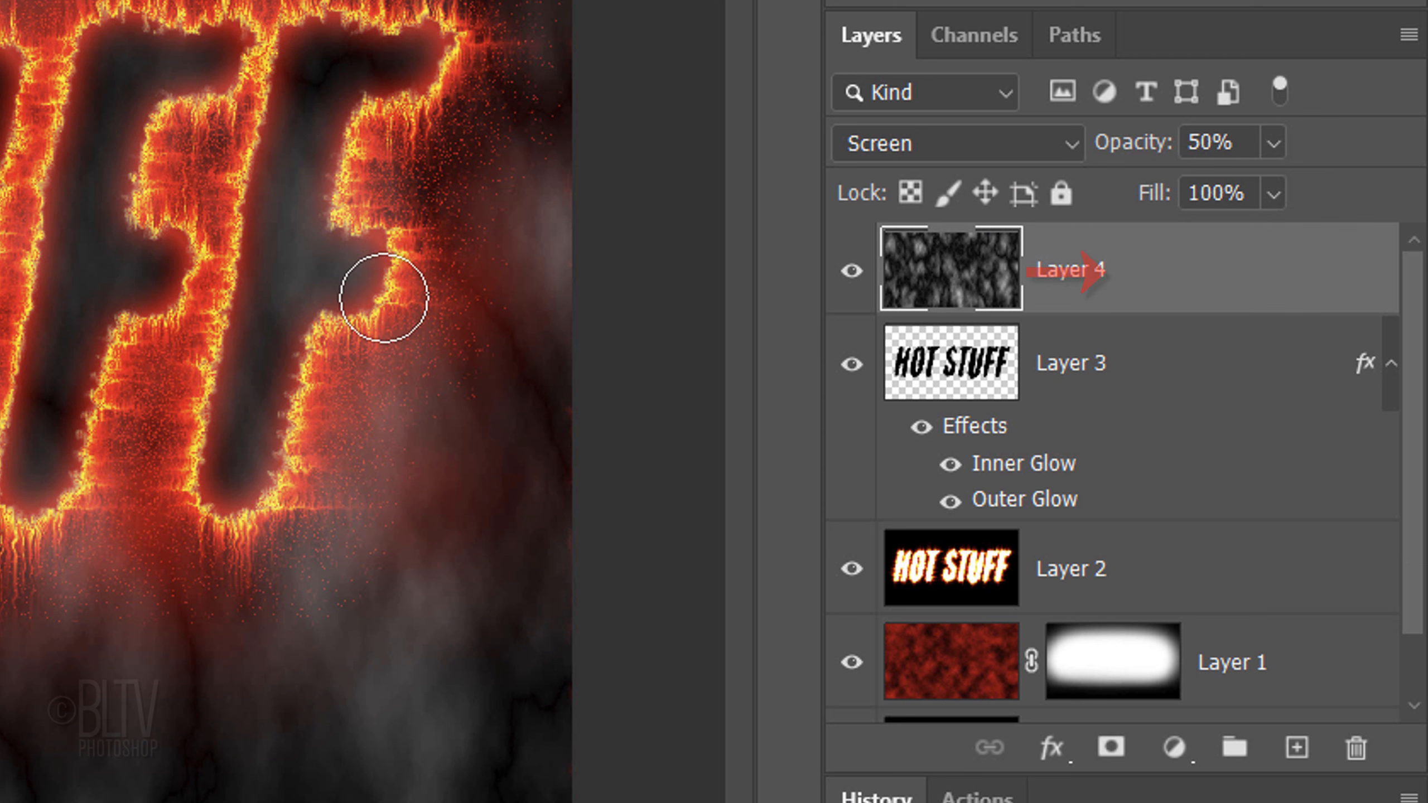
left_click(1111, 749, "alt")
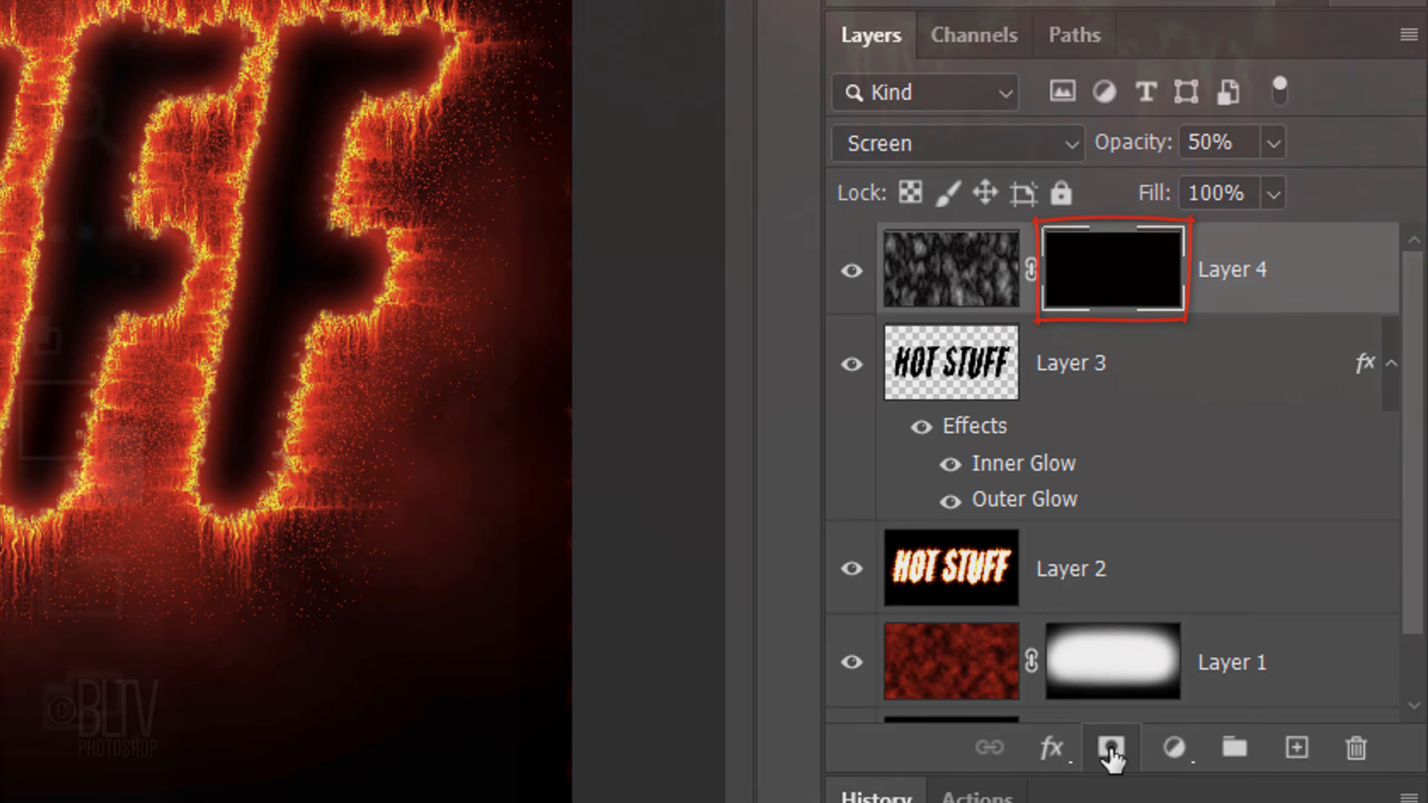
Step: Make white the foreground color, enlarge the brush and paint on the Layer 4 mask to reveal smoke above the text
key("x")
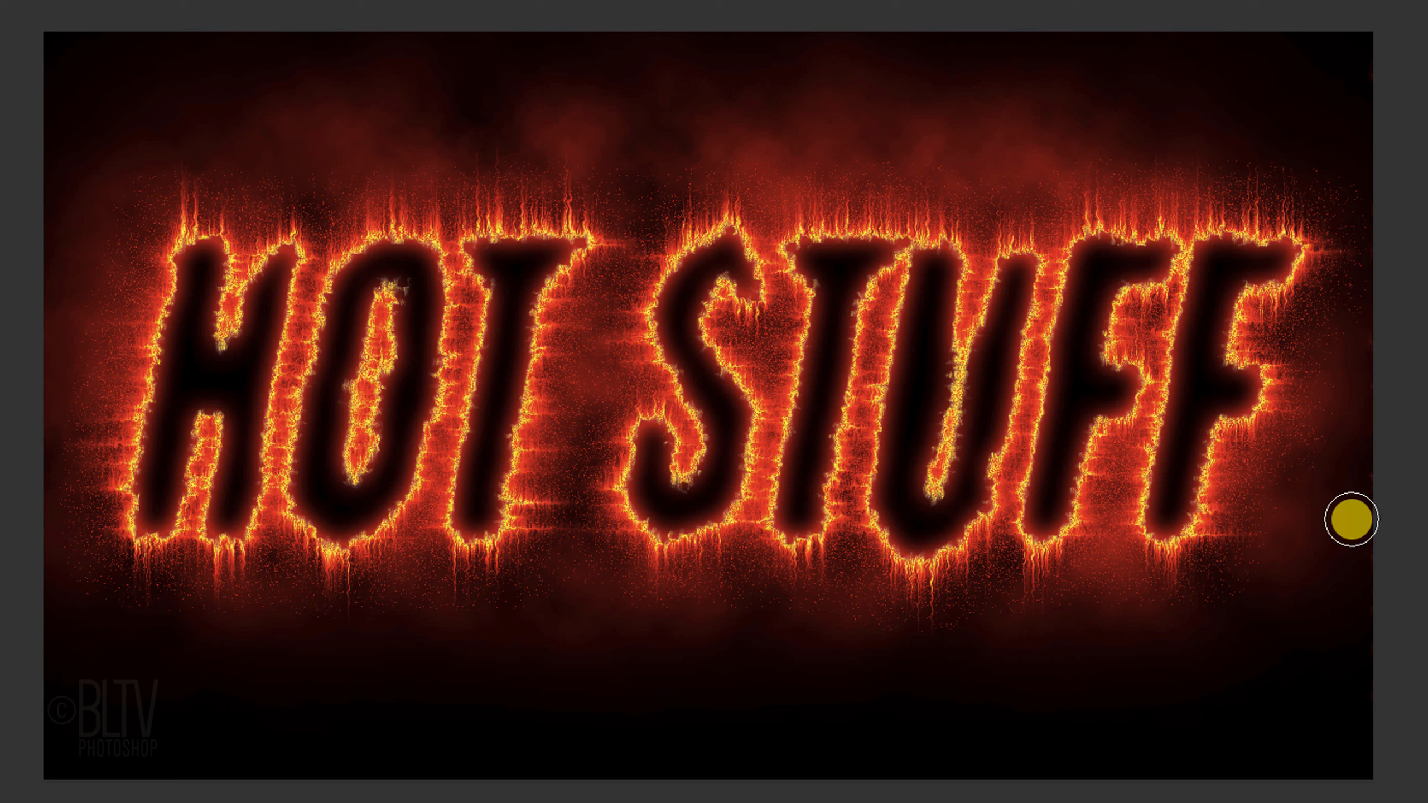
key("bracketright")
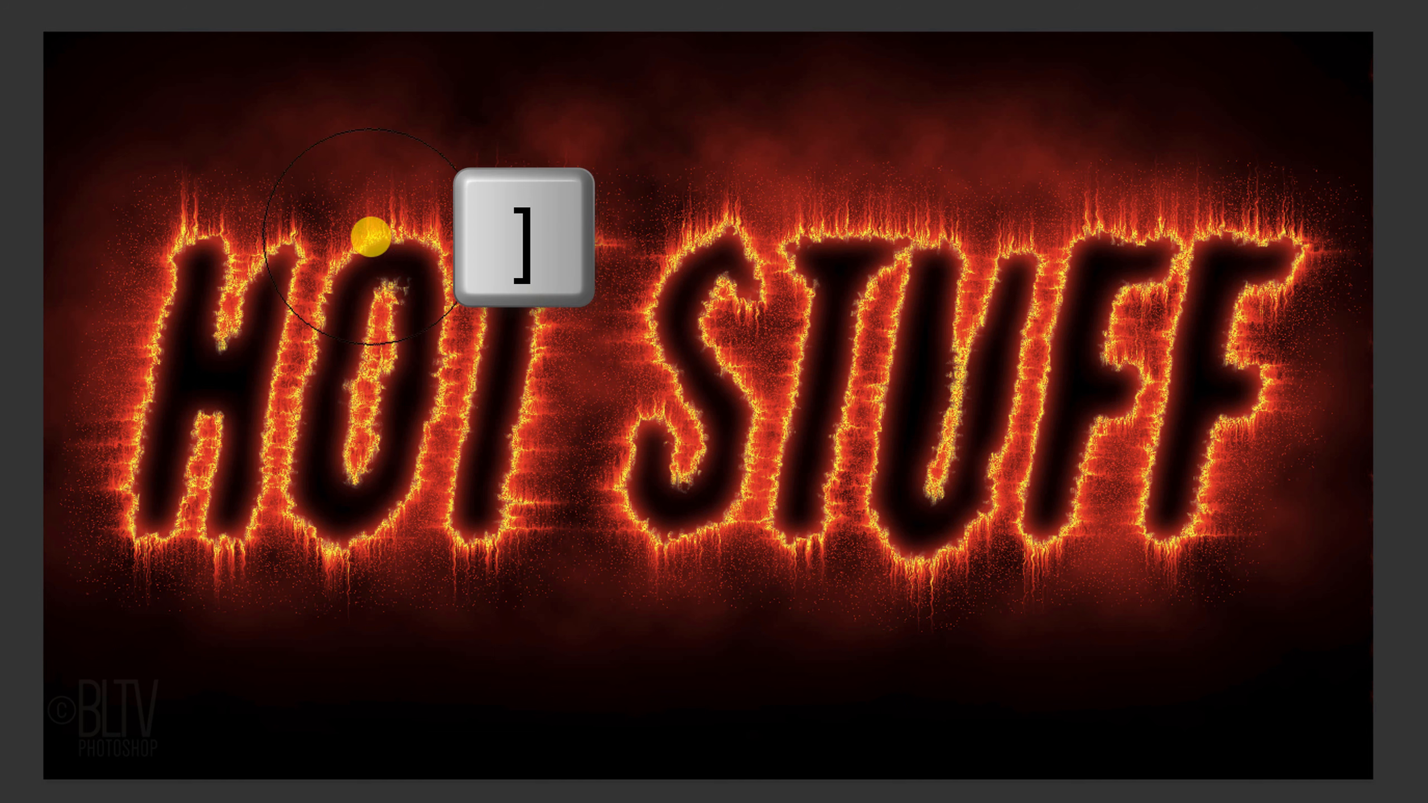
mouse_move(319, 229)
left_mouse_down()
mouse_move(931, 252)
mouse_move(1093, 246)
mouse_move(1170, 198)
mouse_move(926, 220)
mouse_move(247, 212)
left_mouse_up()
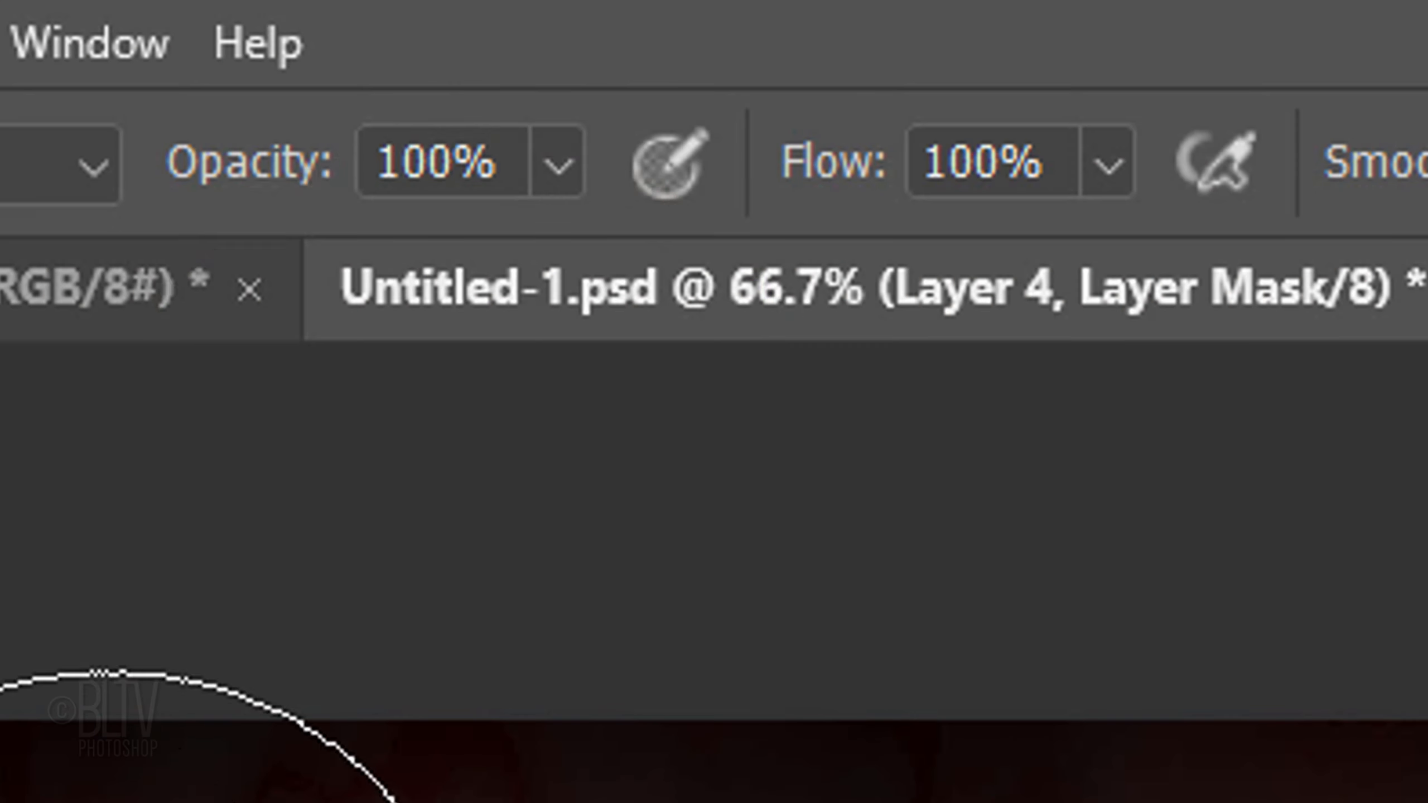
Step: Reduce the brush opacity to 43% and paint fainter smoke on the Layer 4 mask around the upper part of the text
left_click(556, 163)
left_click_drag(544, 263, 366, 274)
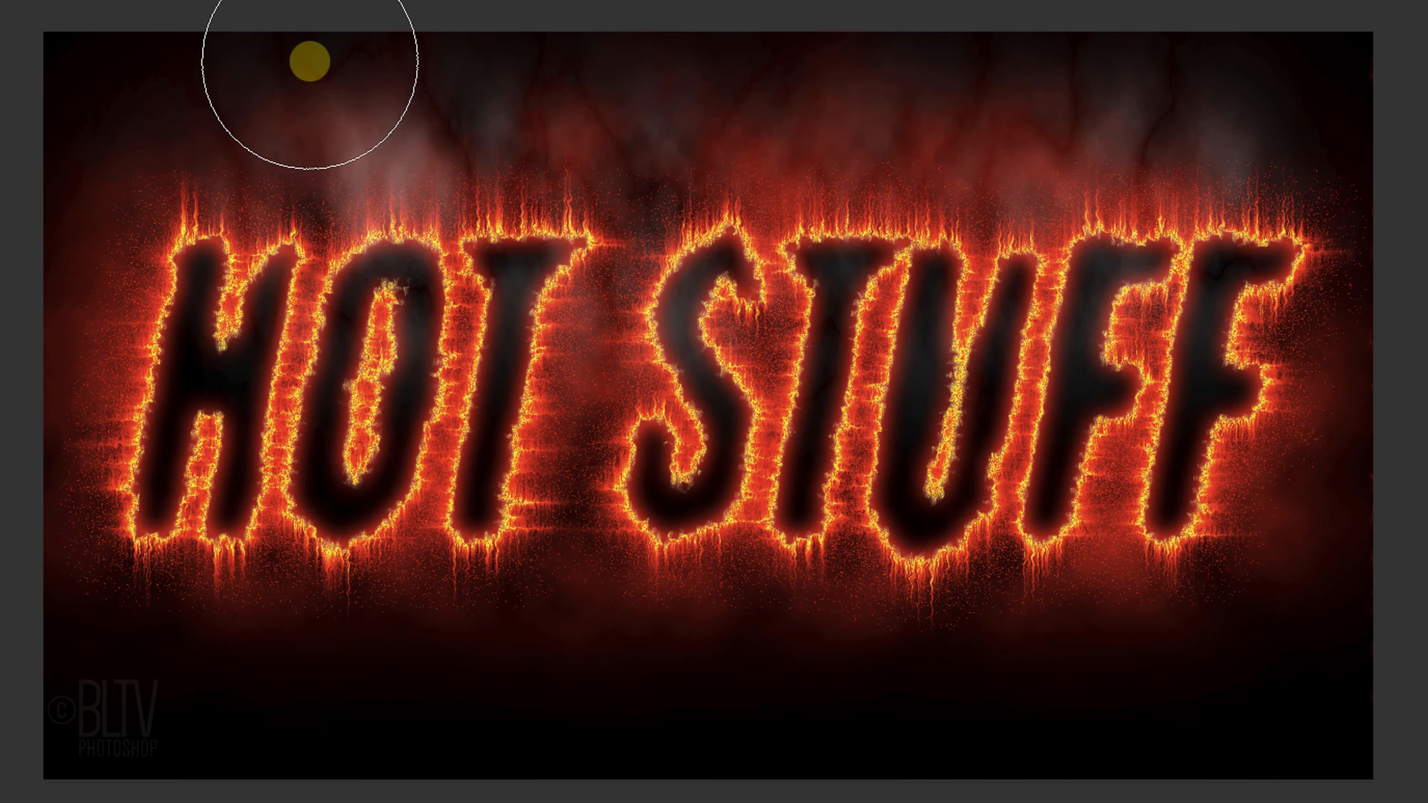
mouse_move(310, 61)
left_mouse_down()
mouse_move(570, 152)
mouse_move(1004, 140)
mouse_move(907, 65)
mouse_move(351, 13)
mouse_move(405, 265)
mouse_move(669, 412)
mouse_move(1281, 426)
mouse_move(75, 21)
mouse_move(66, 222)
left_mouse_up()
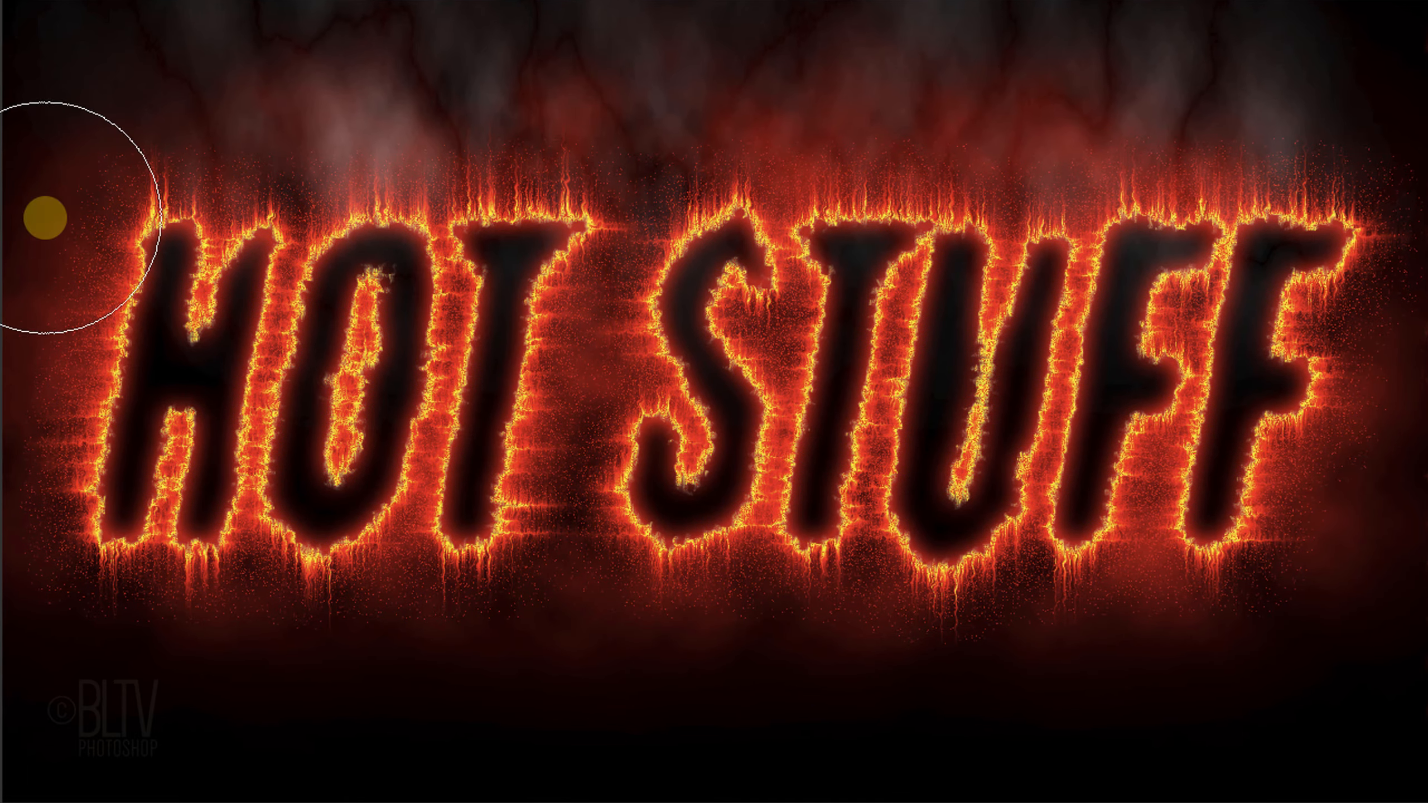